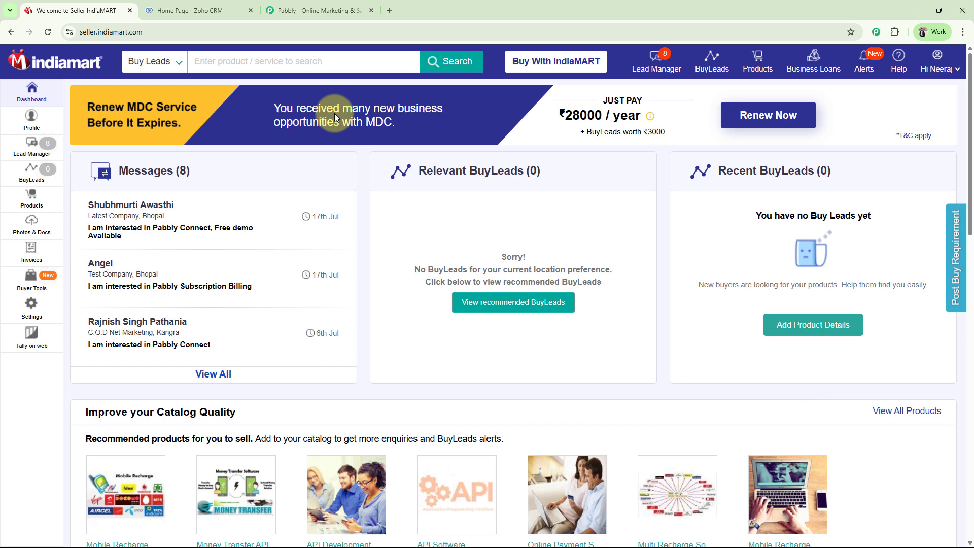
# Switch to the Pabbly website, dismiss the sale offer, sign in and open Pabbly Connect.
pyautogui.click(300, 11)
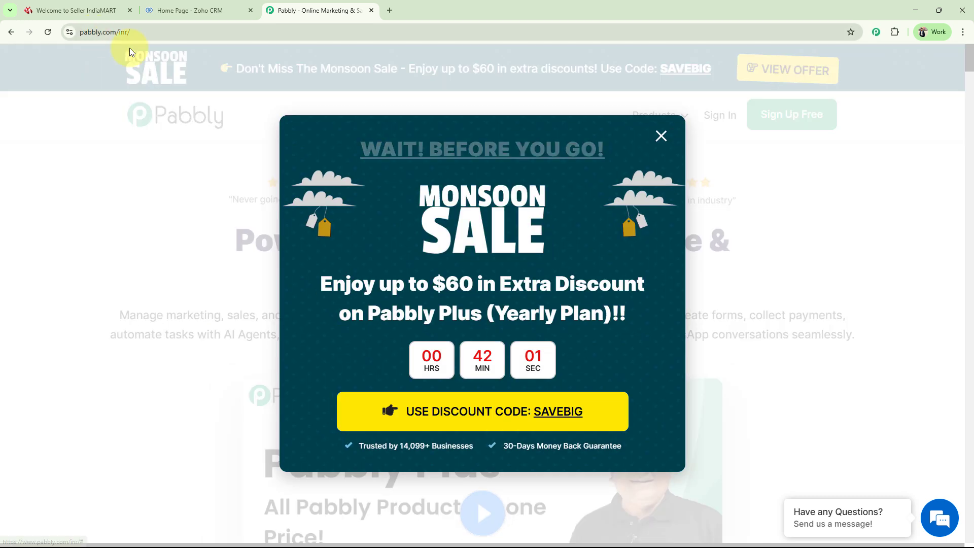
pyautogui.click(660, 135)
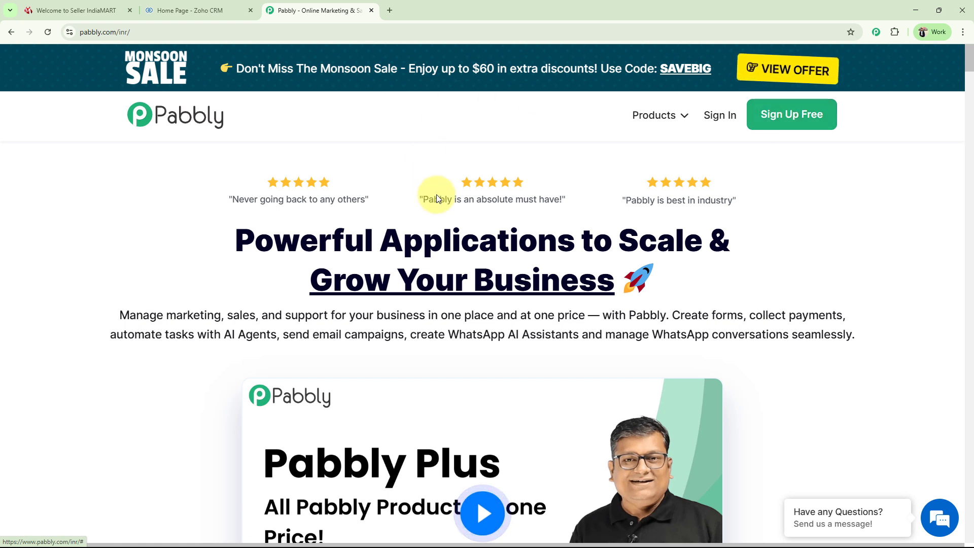
pyautogui.click(725, 126)
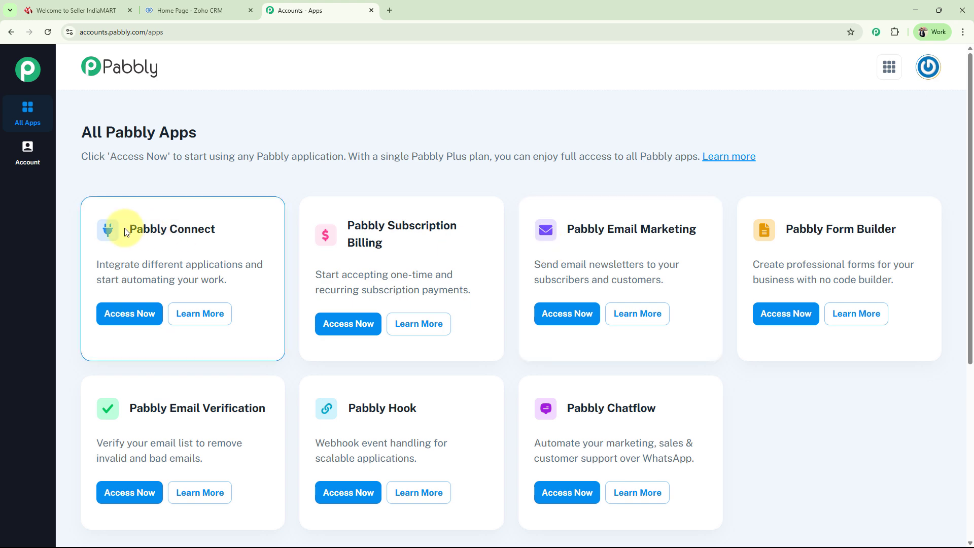
pyautogui.click(131, 313)
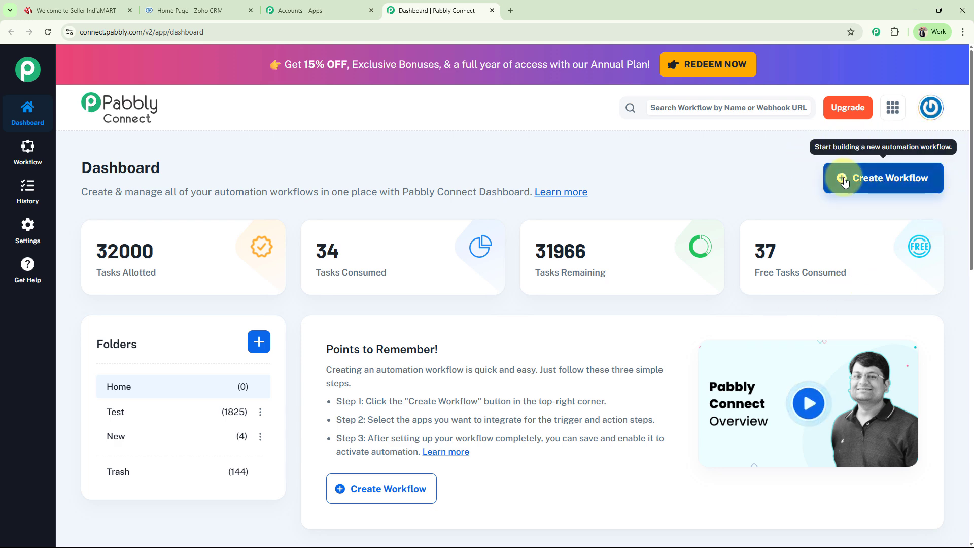
# Create a workflow in the Classic builder named "Create New Deals in Zoho CRM from IndiaMART Buyer Requests" in the Home folder.
pyautogui.click(863, 188)
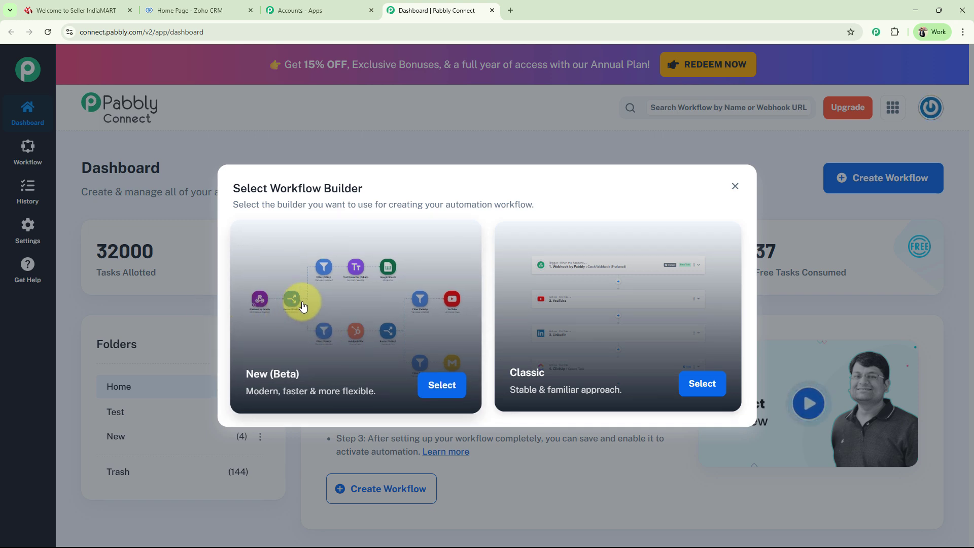
pyautogui.click(686, 386)
pyautogui.moveTo(419, 261); pyautogui.dragTo(298, 272)
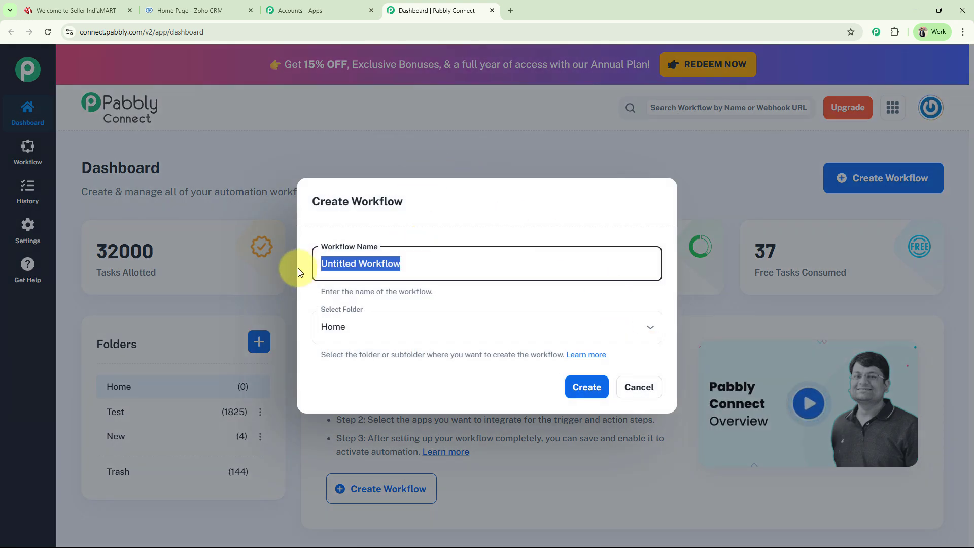
pyautogui.press('BackSpace')
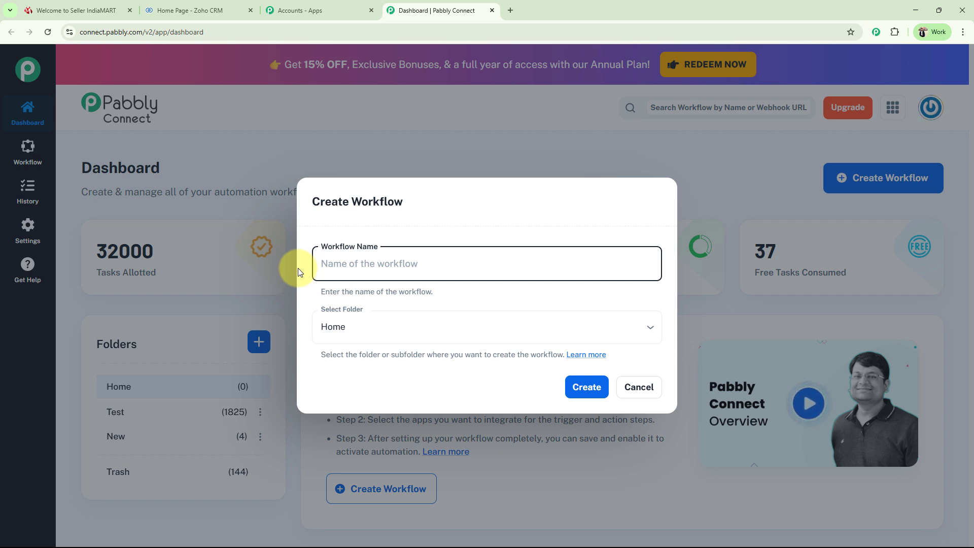
pyautogui.write('Create New Deals in Zoho CRM from IndiaMART Buyer Requests')
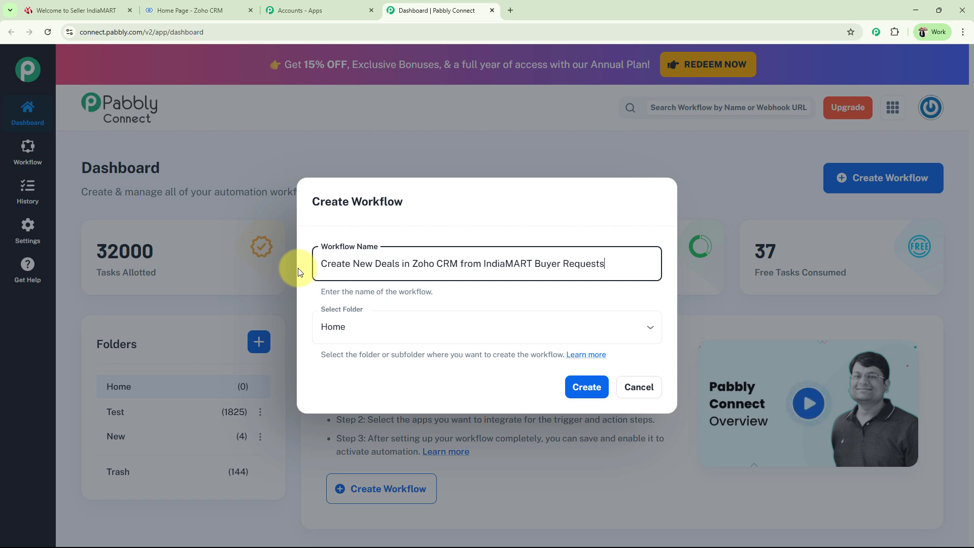
pyautogui.click(372, 330)
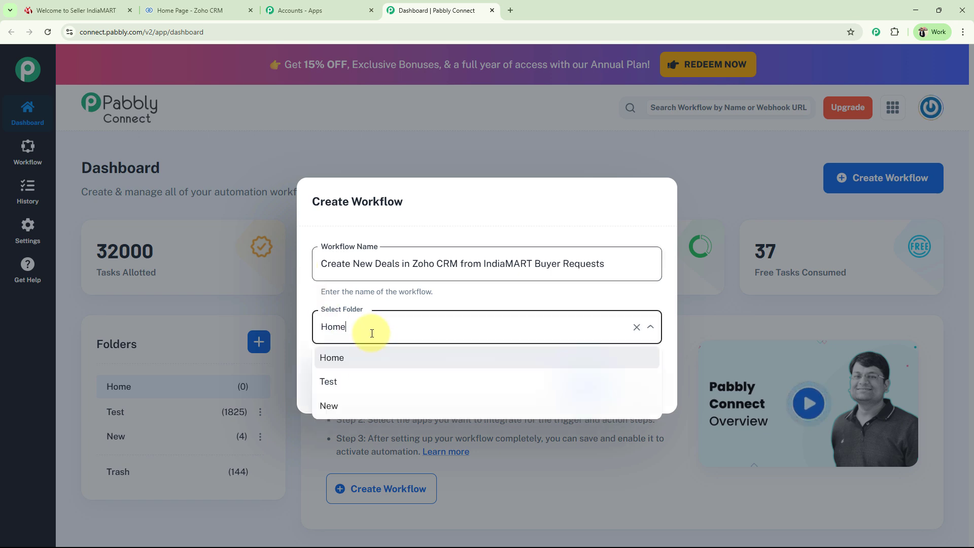
pyautogui.click(557, 350)
pyautogui.click(424, 333)
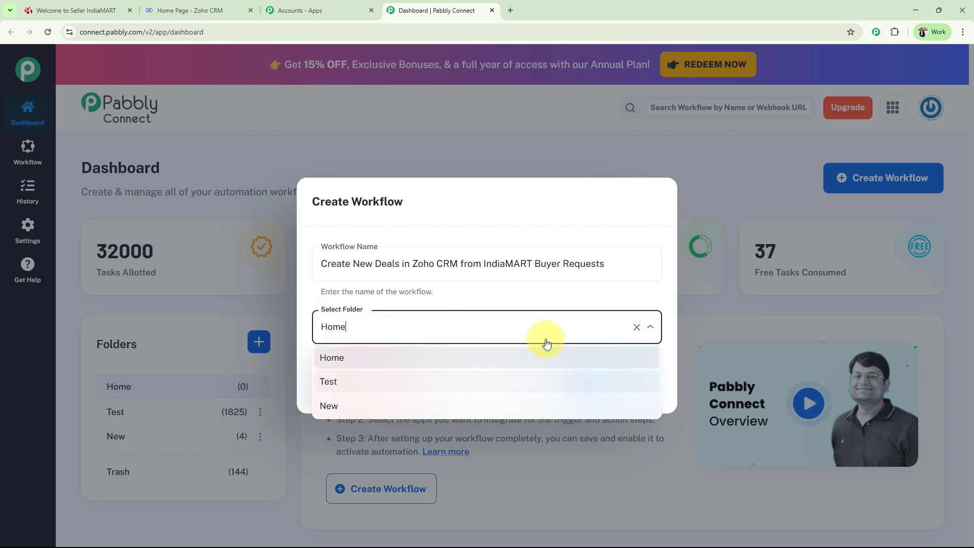
pyautogui.click(527, 325)
pyautogui.click(587, 391)
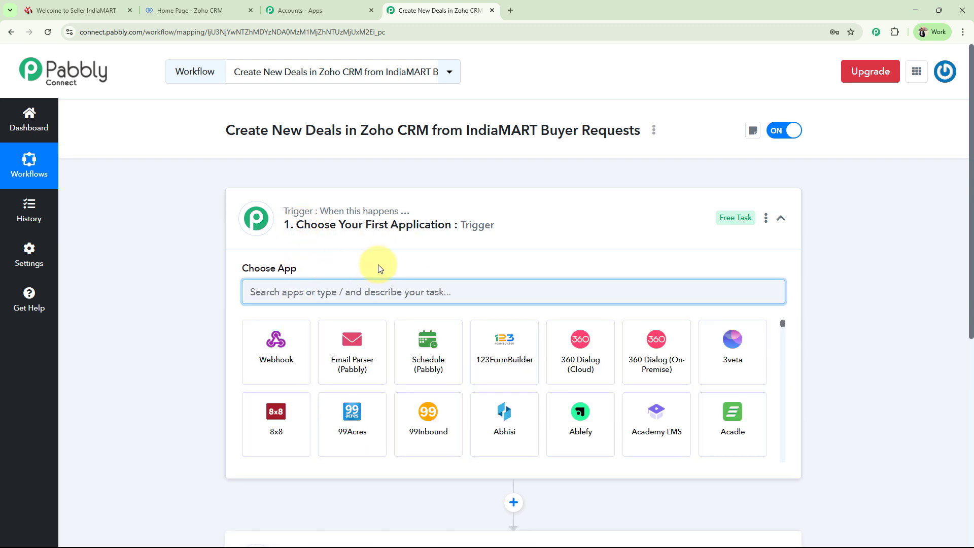
# Look over the IndiaMART seller dashboard and the existing deals in Zoho CRM.
pyautogui.click(398, 244)
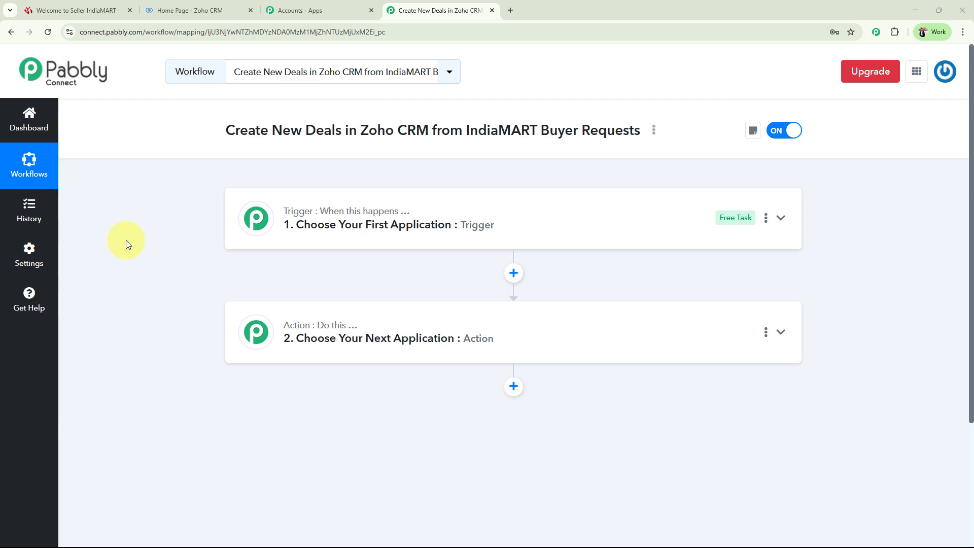
pyautogui.click(83, 10)
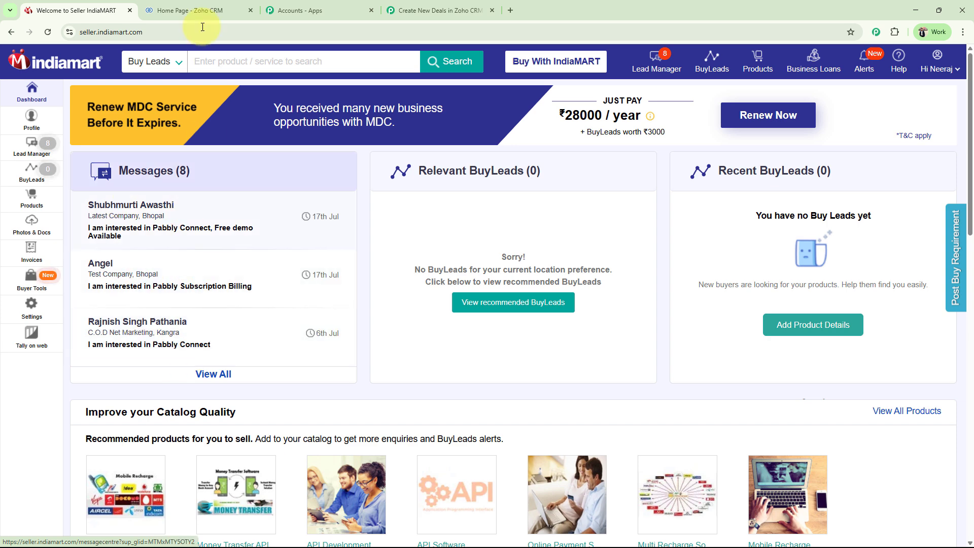
pyautogui.click(193, 5)
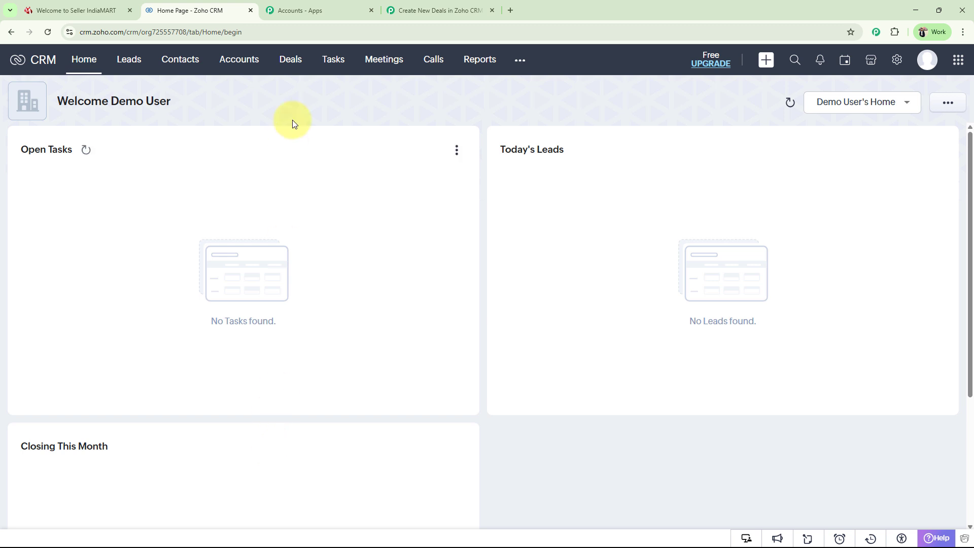
pyautogui.click(297, 62)
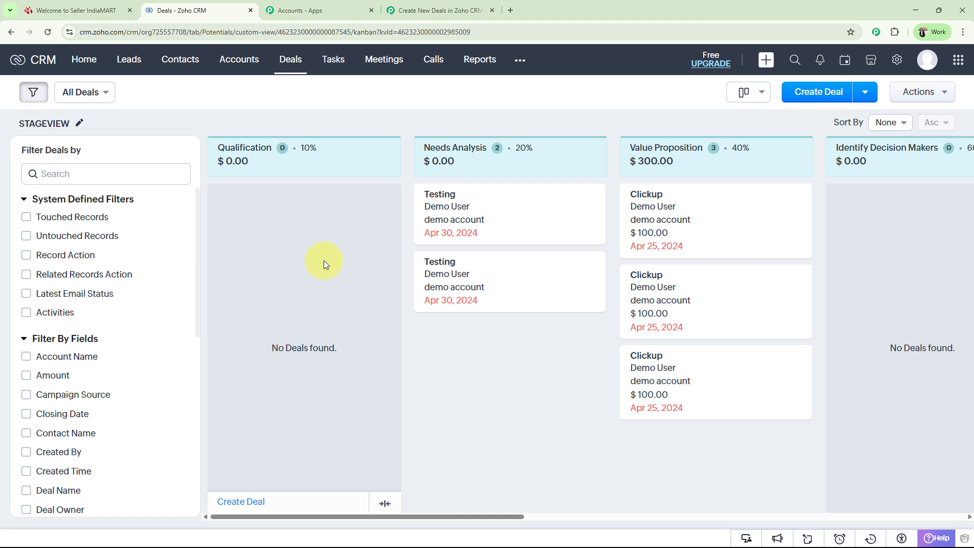
# Return to the Pabbly Connect workflow and set its trigger to IndiaMART with the New Leads event.
pyautogui.click(431, 6)
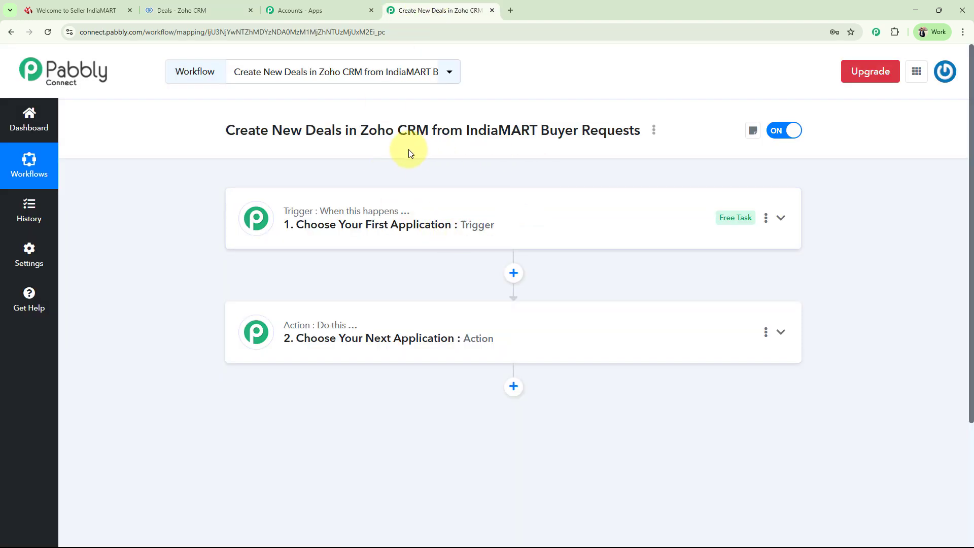
pyautogui.click(345, 223)
pyautogui.click(300, 302)
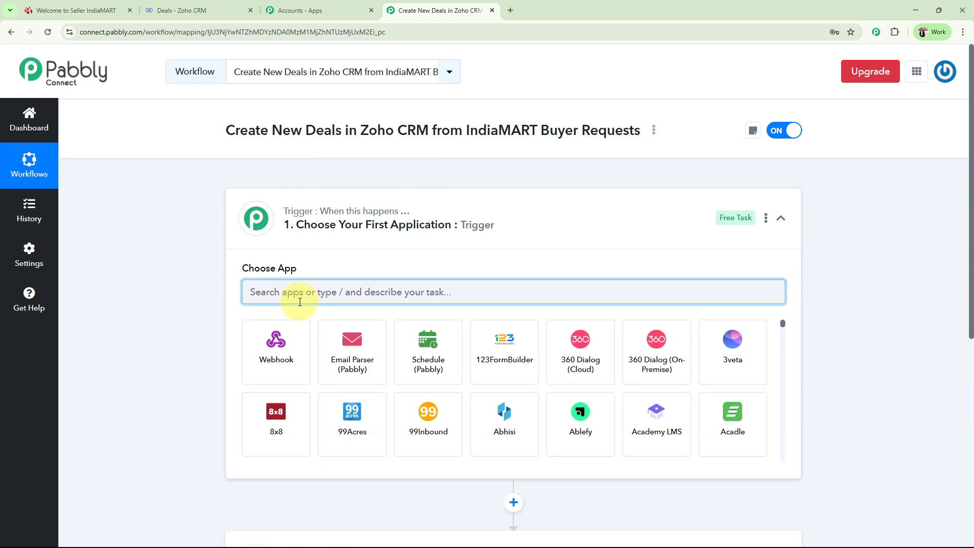
pyautogui.write('India')
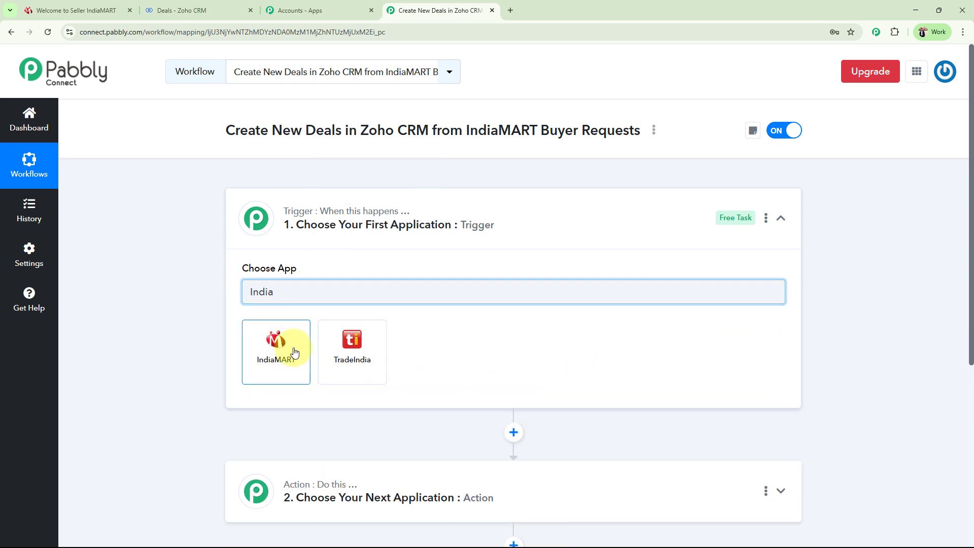
pyautogui.click(277, 344)
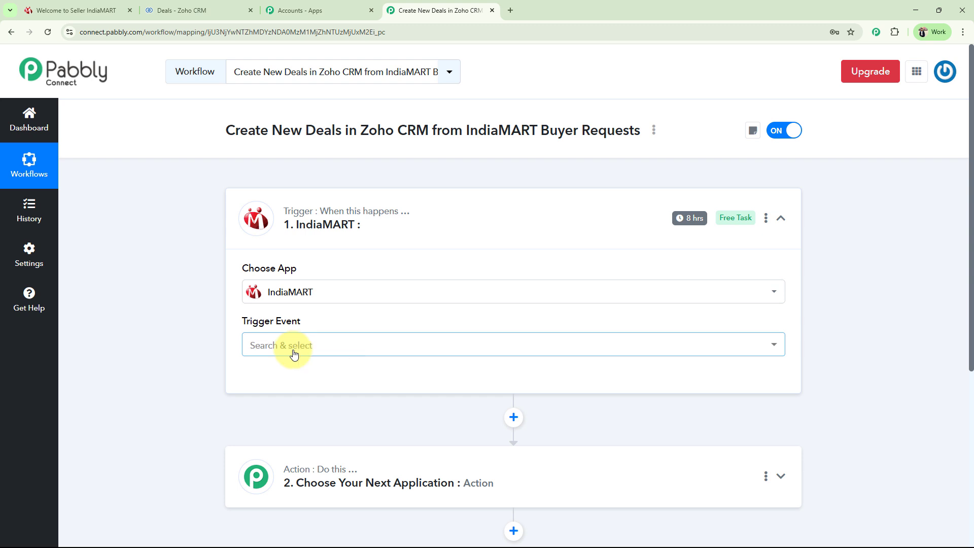
pyautogui.click(321, 350)
pyautogui.click(342, 402)
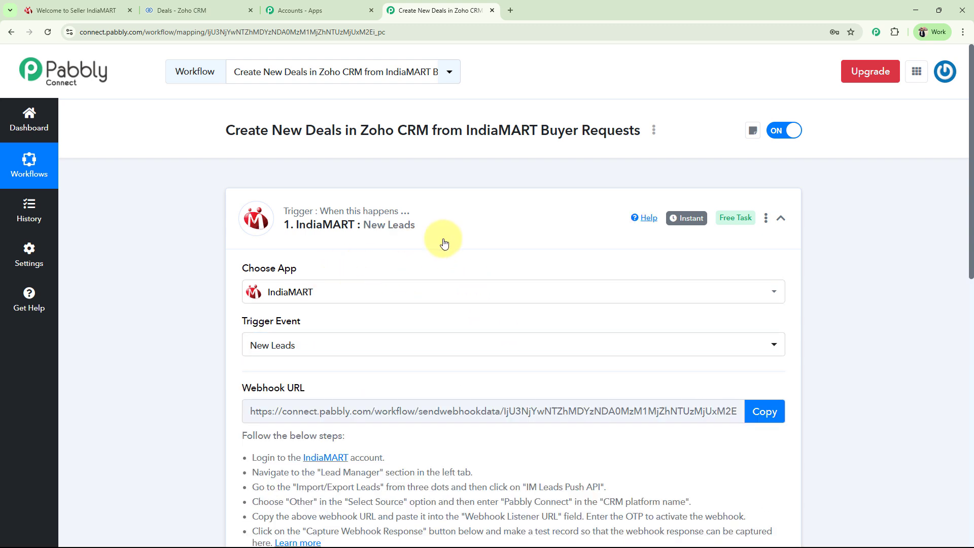
pyautogui.click(440, 239)
# Set the workflow's action to Zoho CRM with the Insert/Update Record with Subform Data event.
pyautogui.scroll(-3, 338, 318)
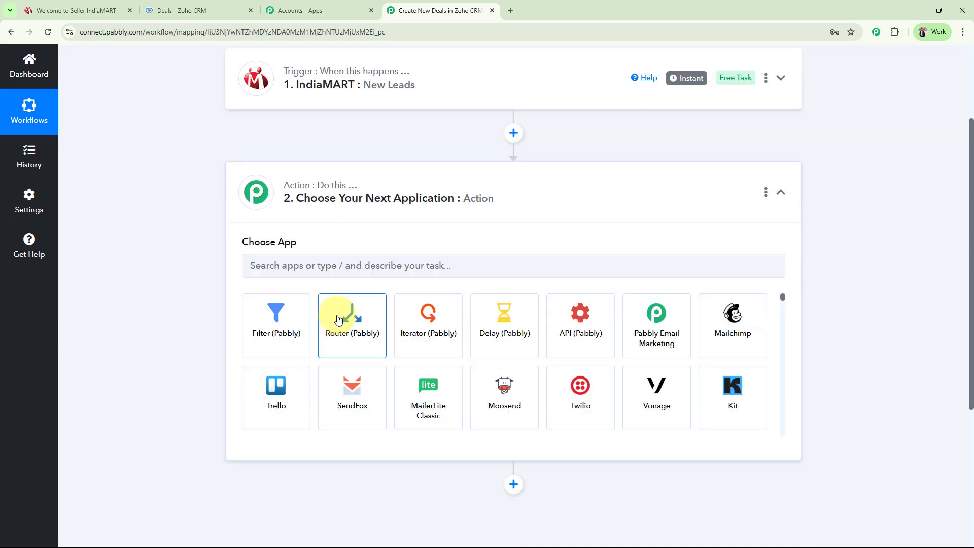
pyautogui.click(301, 269)
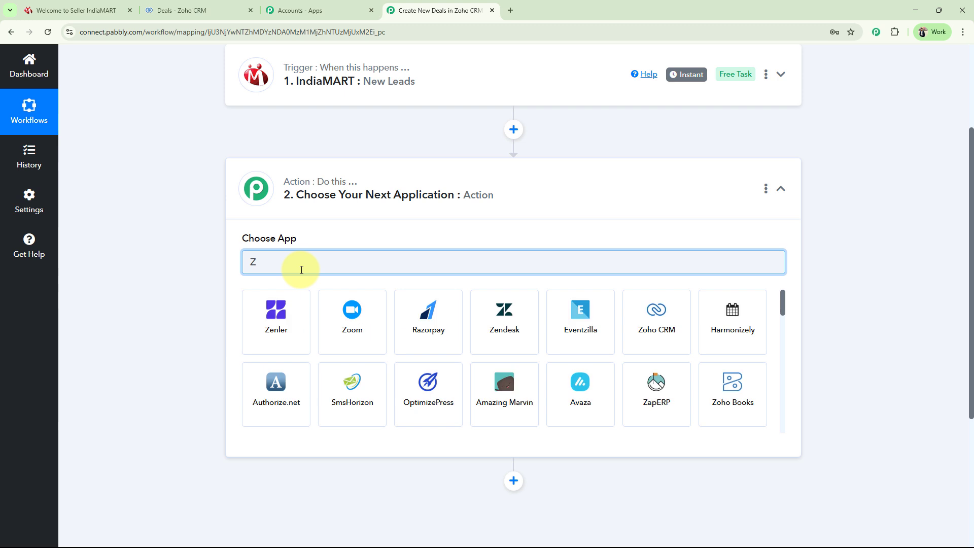
pyautogui.write('oo')
pyautogui.press('BackSpace')
pyautogui.write('h')
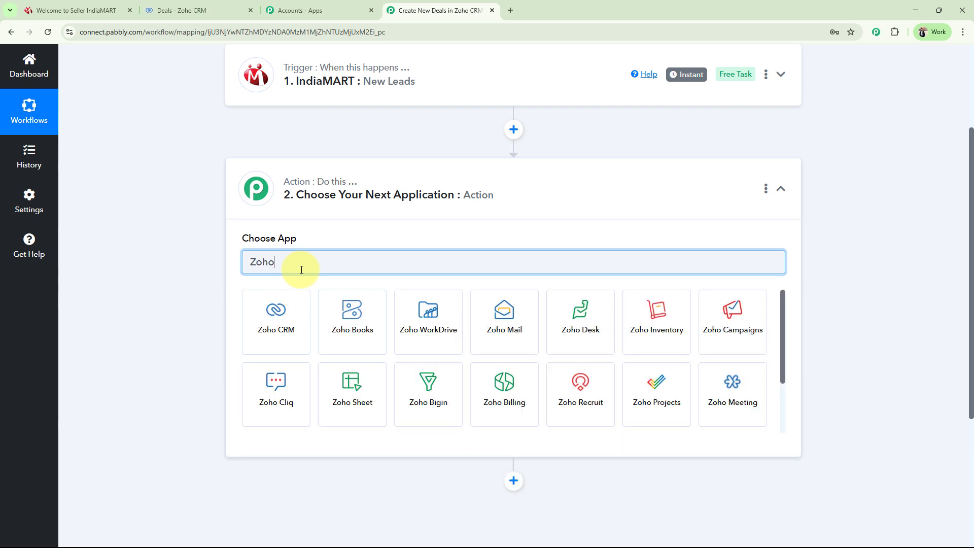
pyautogui.write('o')
pyautogui.click(274, 313)
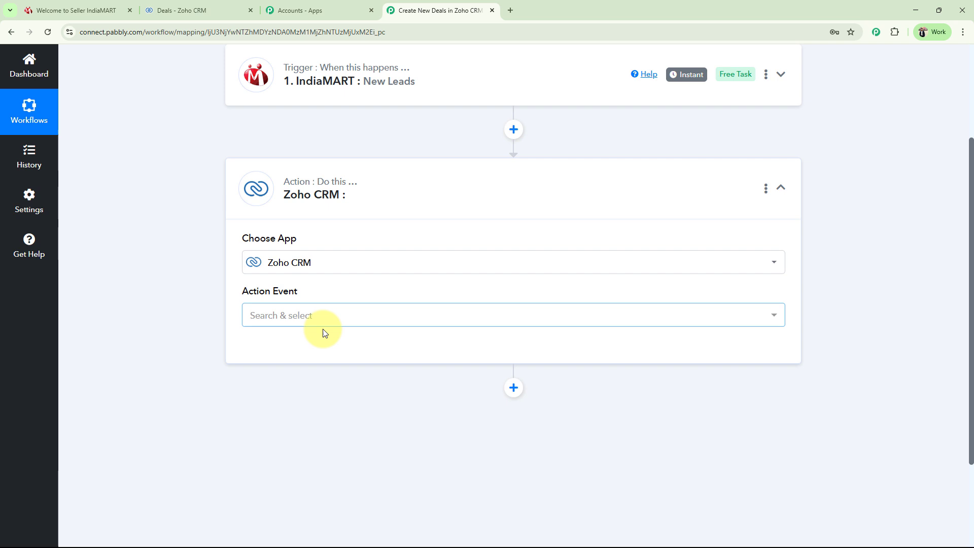
pyautogui.click(265, 323)
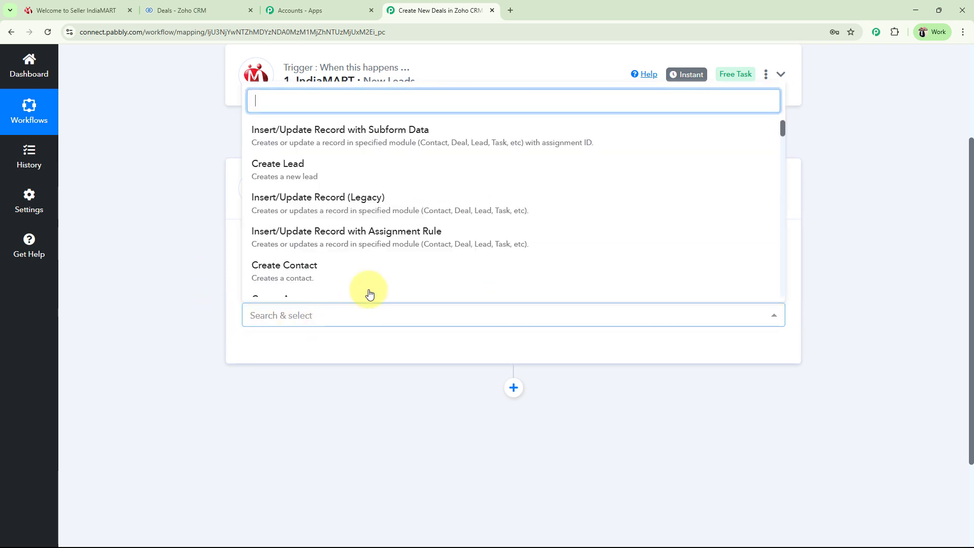
pyautogui.click(267, 145)
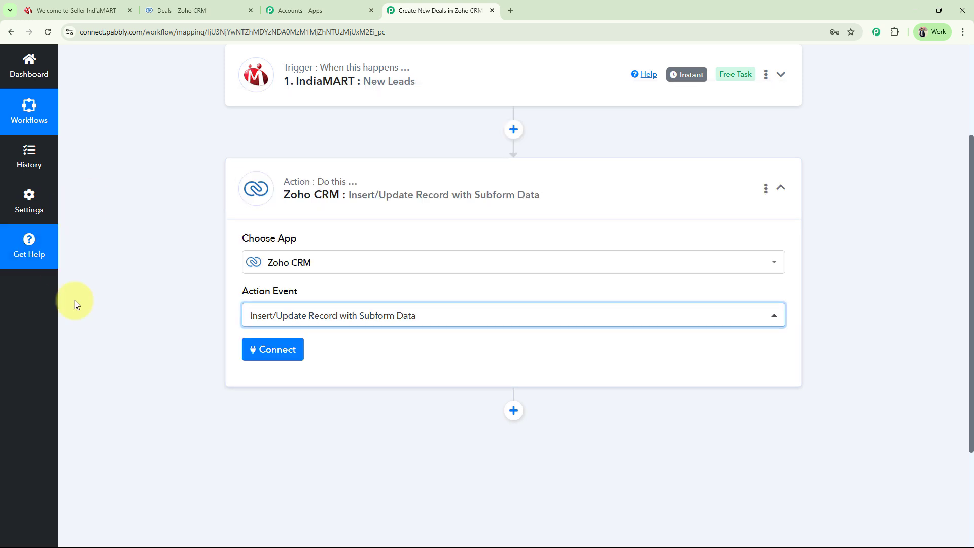
pyautogui.click(322, 203)
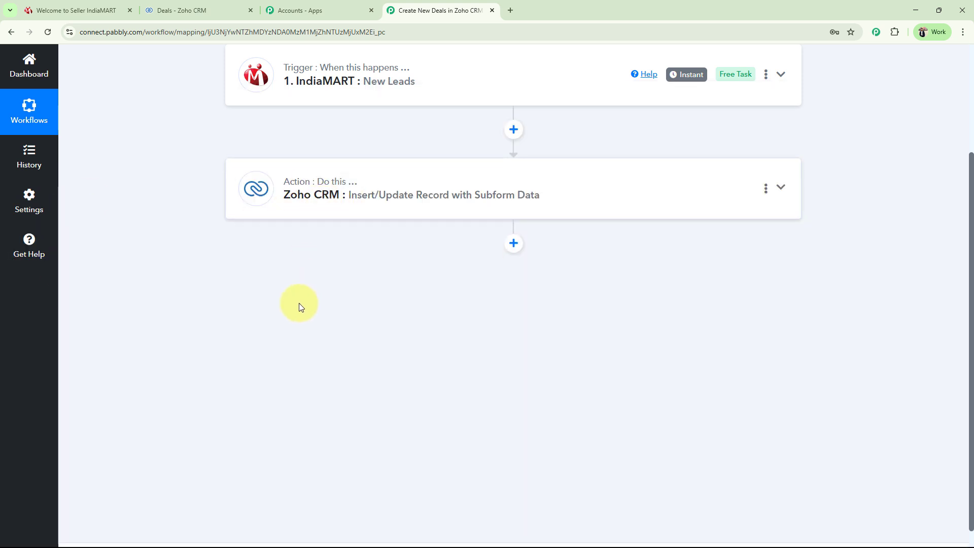
# Reopen the IndiaMART trigger and copy its webhook URL.
pyautogui.scroll(3, 300, 303)
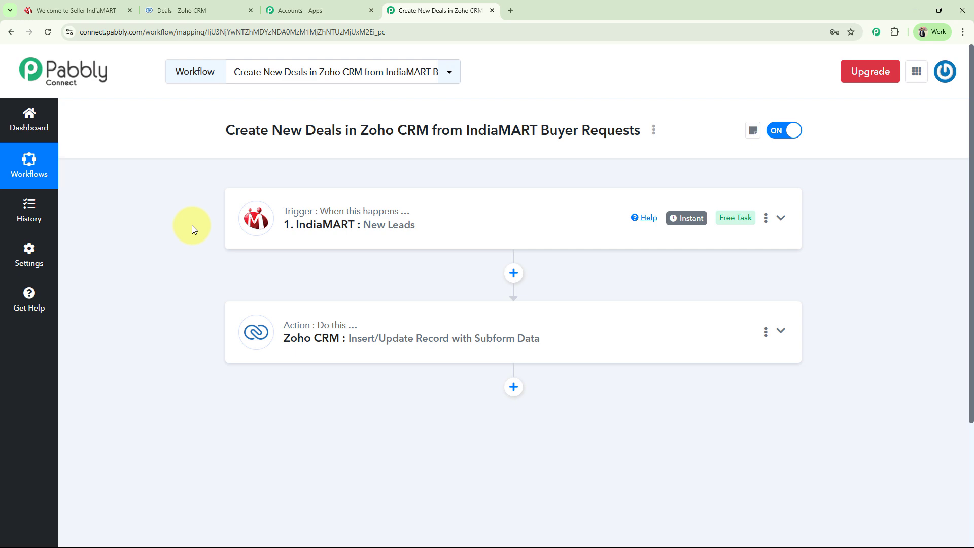
pyautogui.click(304, 225)
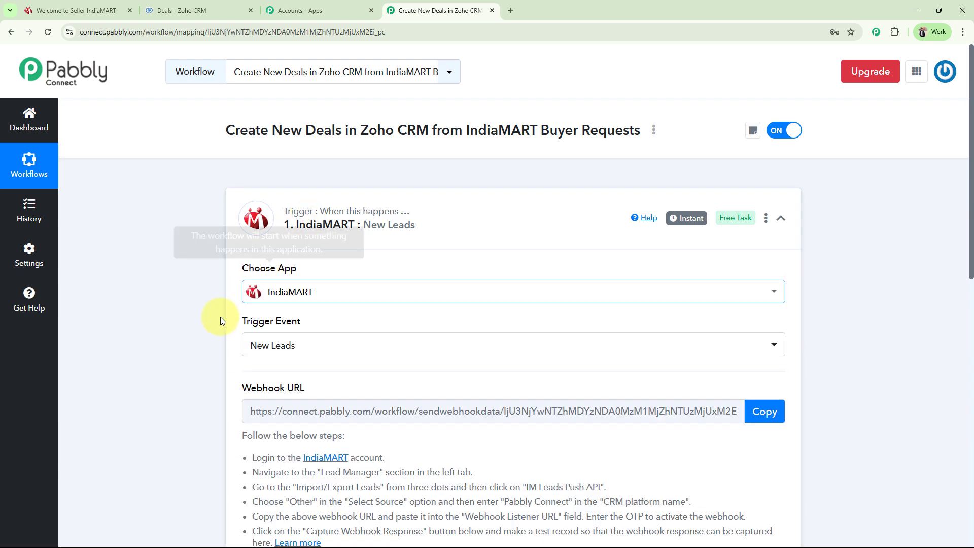
pyautogui.scroll(-4, 220, 321)
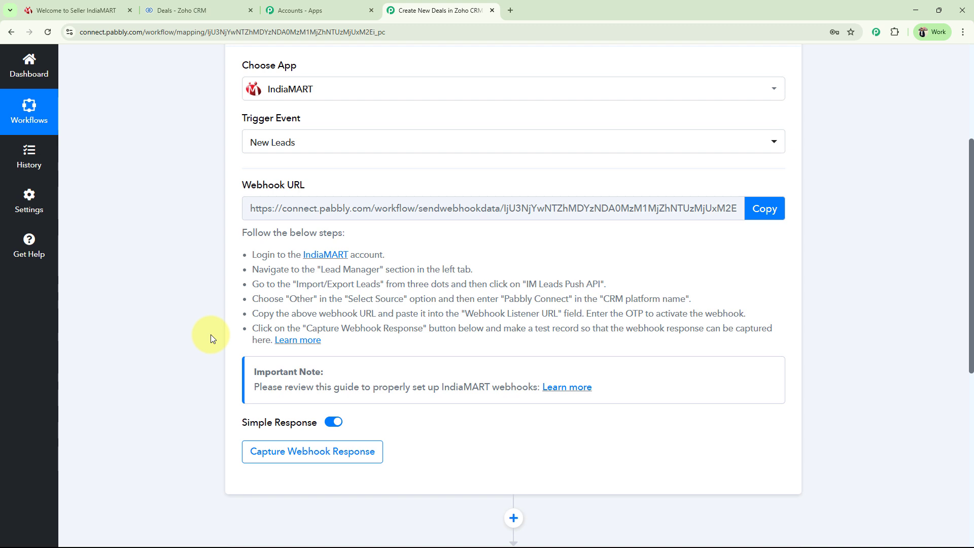
pyautogui.moveTo(243, 185); pyautogui.dragTo(304, 185)
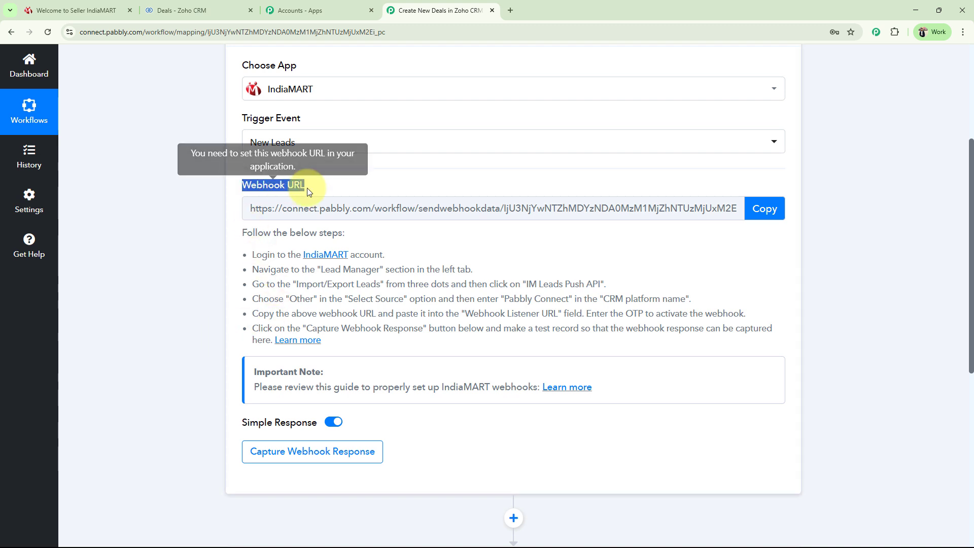
pyautogui.click(195, 236)
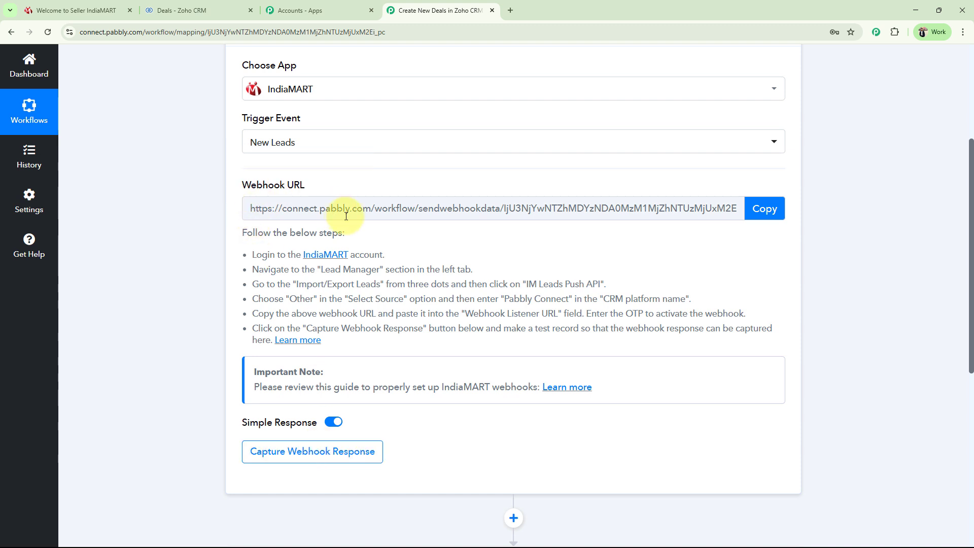
pyautogui.click(764, 209)
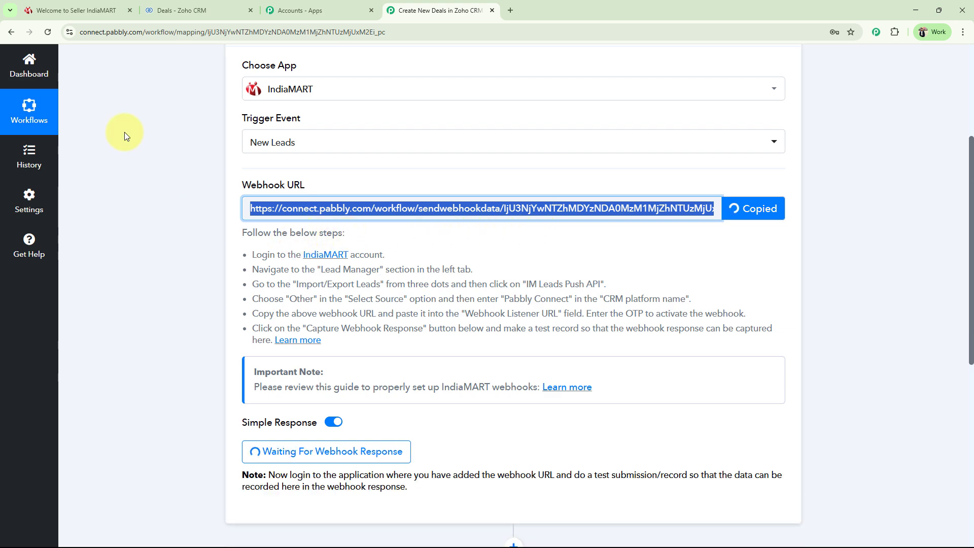
# Switch to the IndiaMART seller account and open the Push API integration page from Lead Manager's lead import/export options.
pyautogui.click(76, 10)
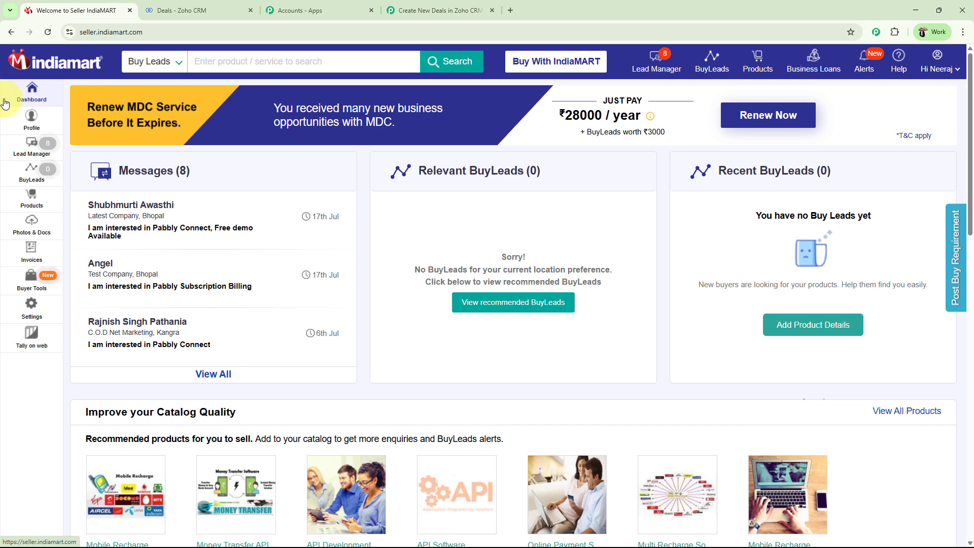
pyautogui.click(32, 147)
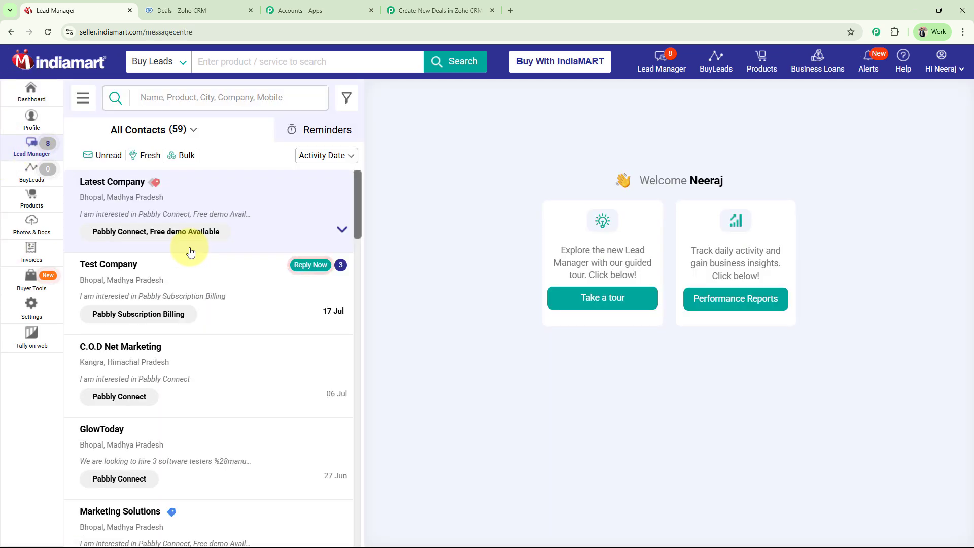
pyautogui.click(81, 102)
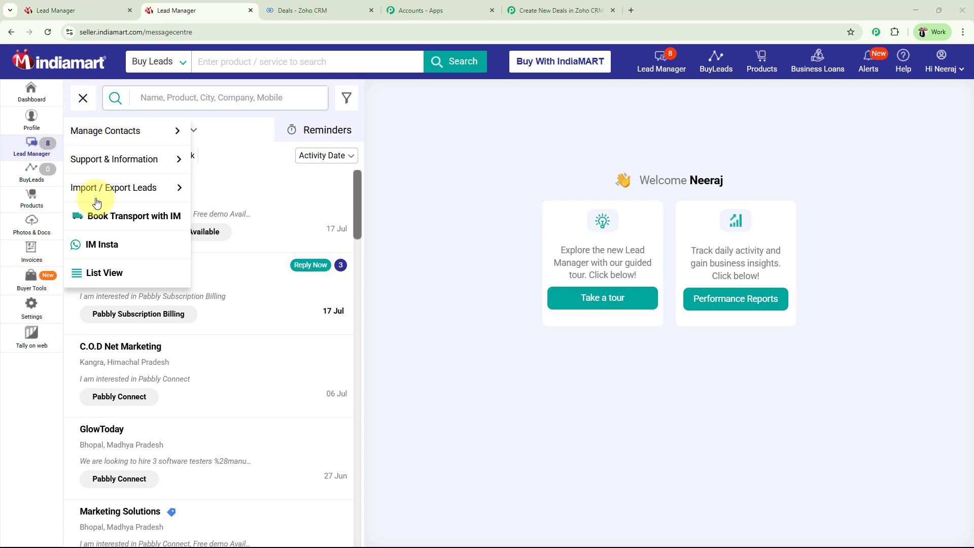
pyautogui.moveTo(101, 196)
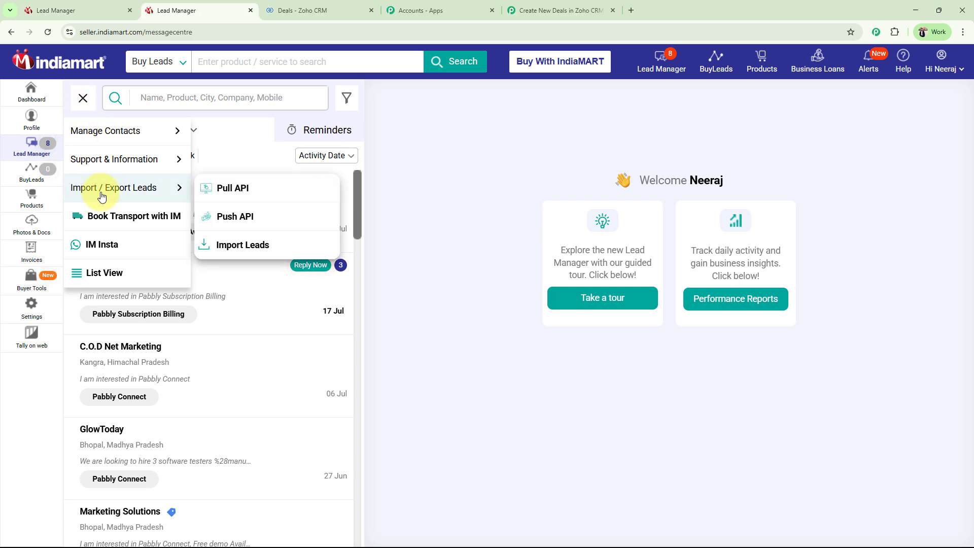
pyautogui.click(235, 216)
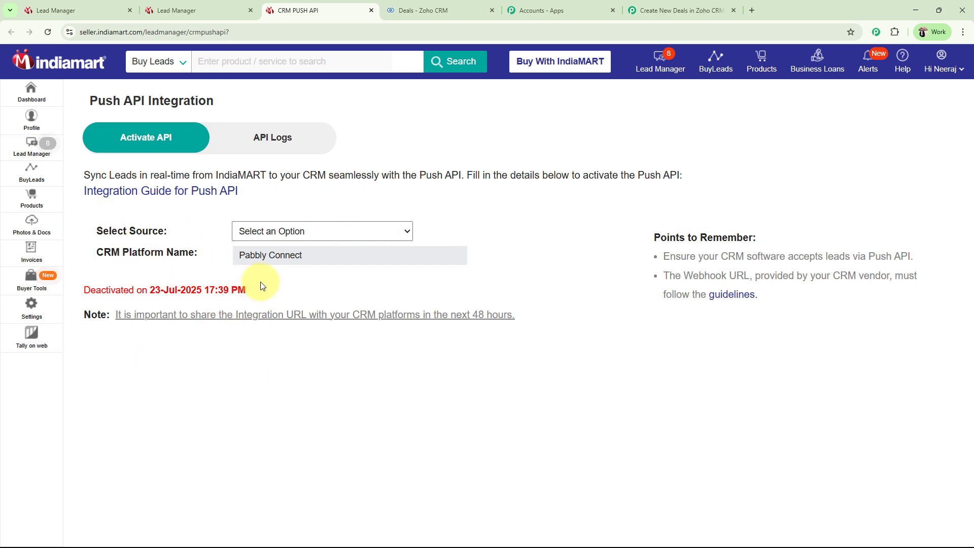
# Set the Push API source to Other with CRM platform name Pabbly, and save the Pabbly Connect webhook URL as its listener.
pyautogui.click(249, 231)
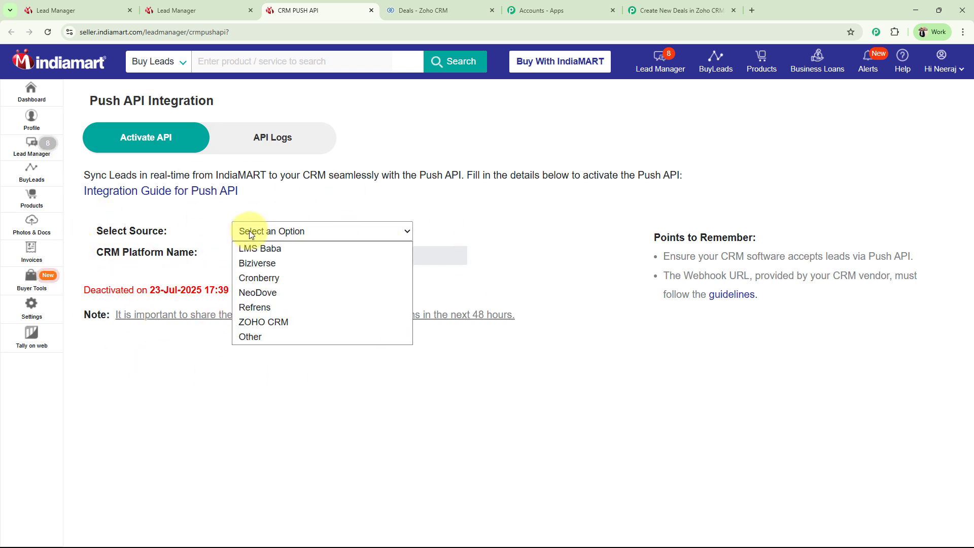
pyautogui.click(250, 337)
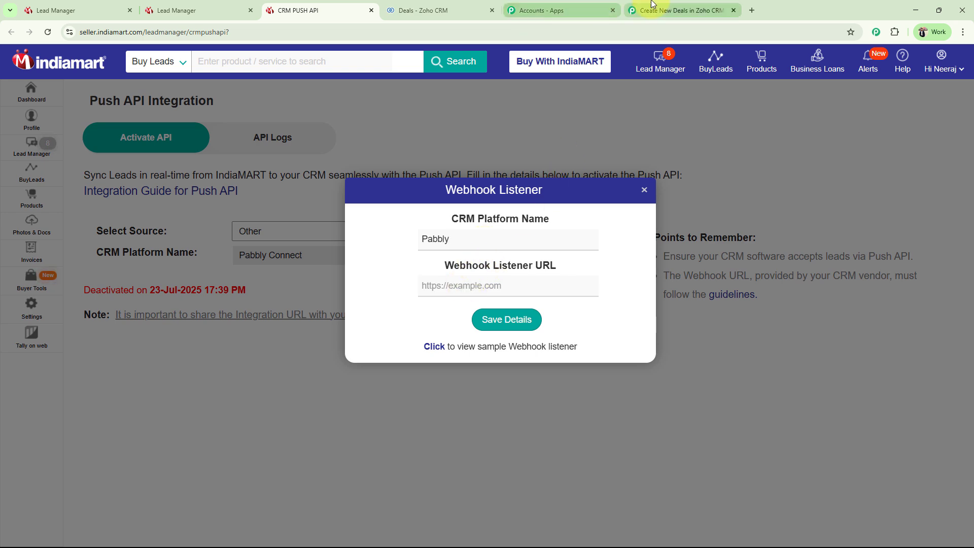
pyautogui.click(677, 10)
pyautogui.click(768, 215)
pyautogui.click(215, 10)
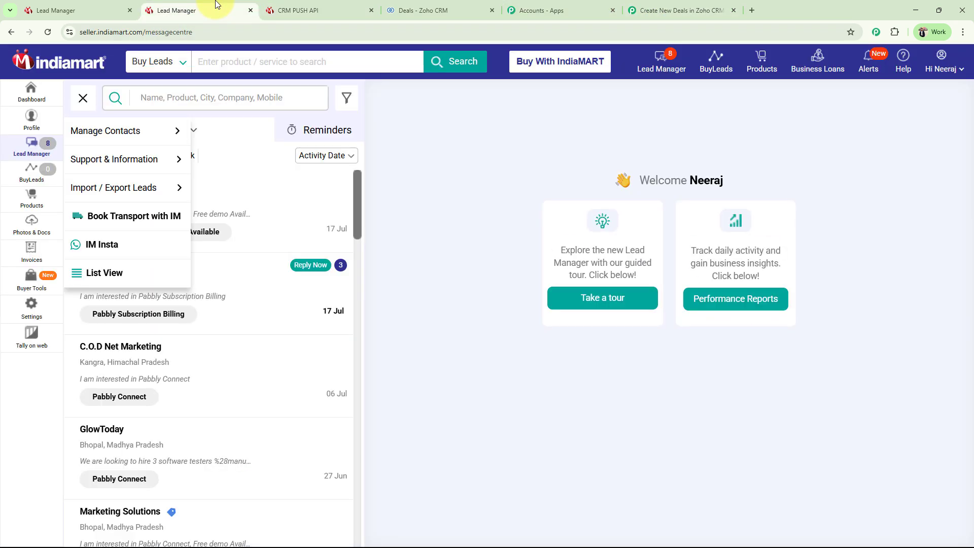
pyautogui.click(304, 10)
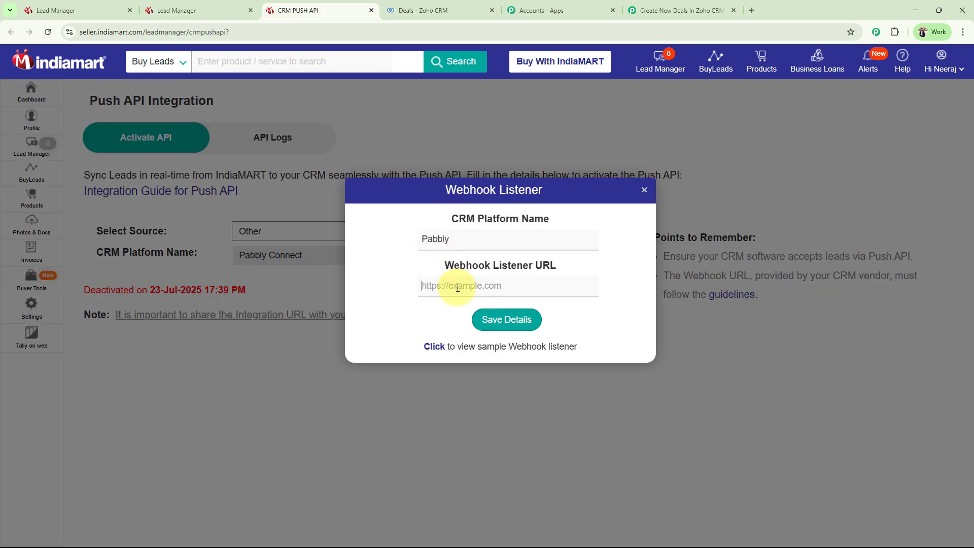
pyautogui.hotkey('ctrl', 'v')
pyautogui.click(391, 283)
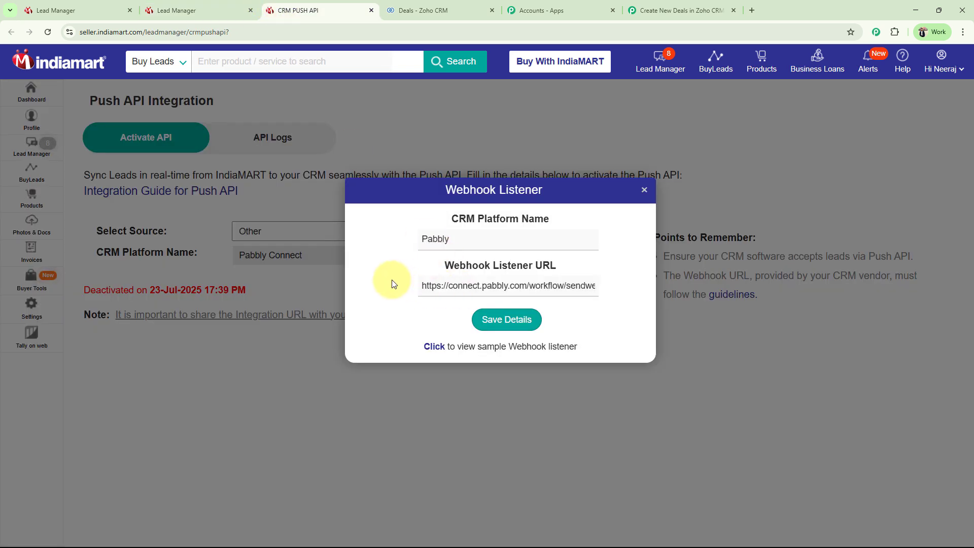
pyautogui.click(508, 320)
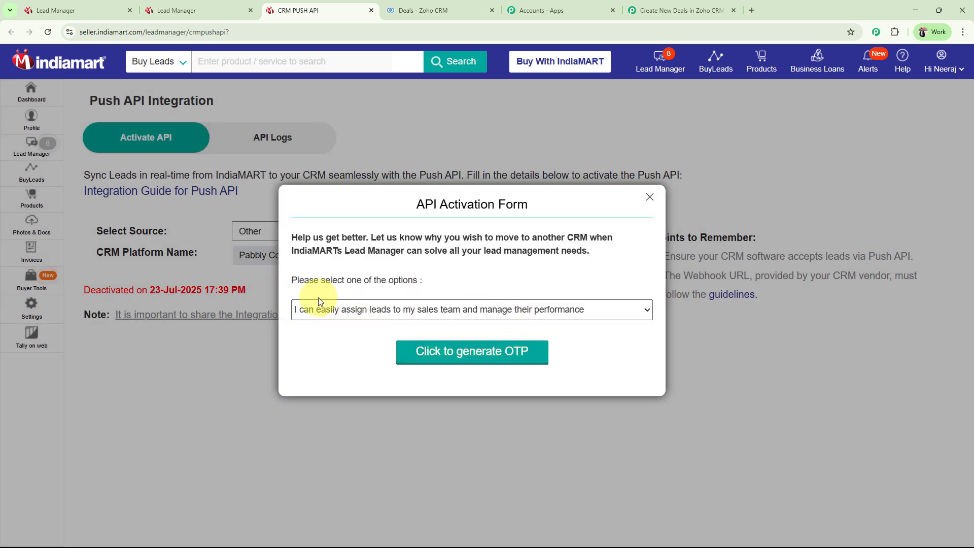
# Give "My CRM has additional features like Dialer to call the lead and automate further processes" as the activation reason and request the OTP.
pyautogui.click(370, 314)
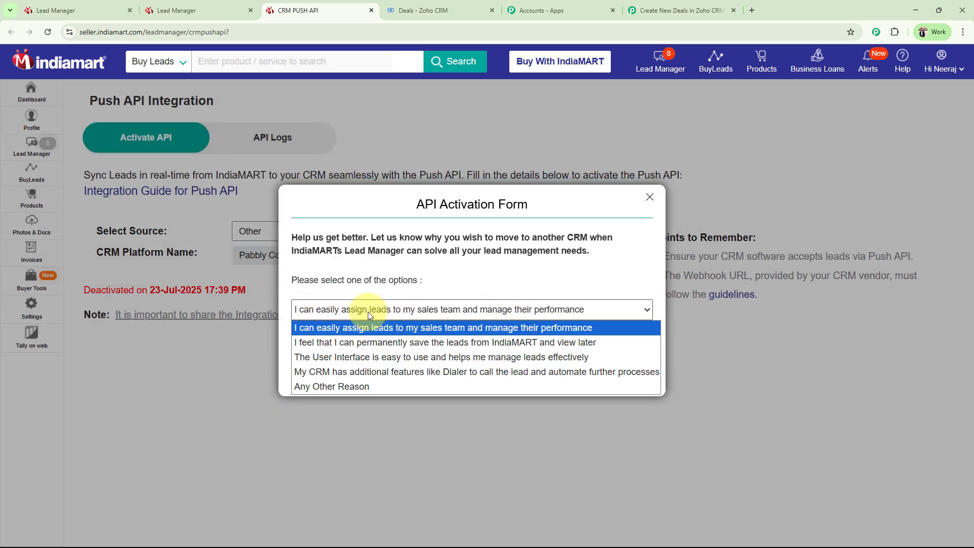
pyautogui.click(311, 372)
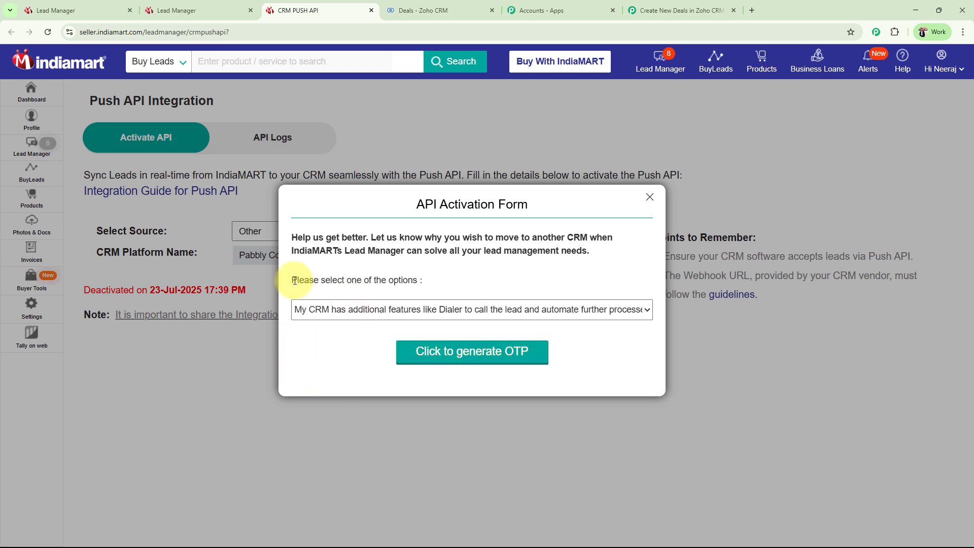
pyautogui.click(491, 358)
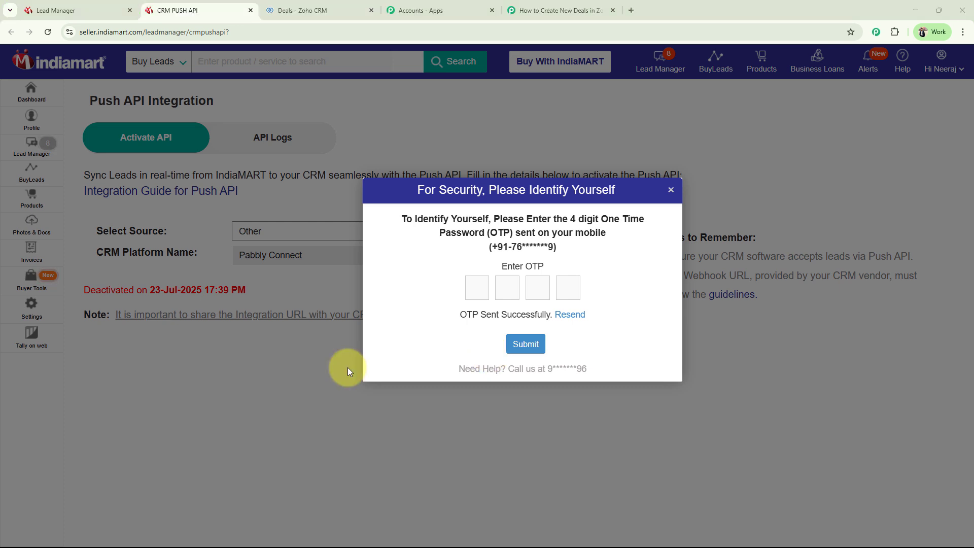
# Dismiss the OTP verification, go back to the IndiaMART dashboard and close the extra Lead Manager tab.
pyautogui.click(671, 195)
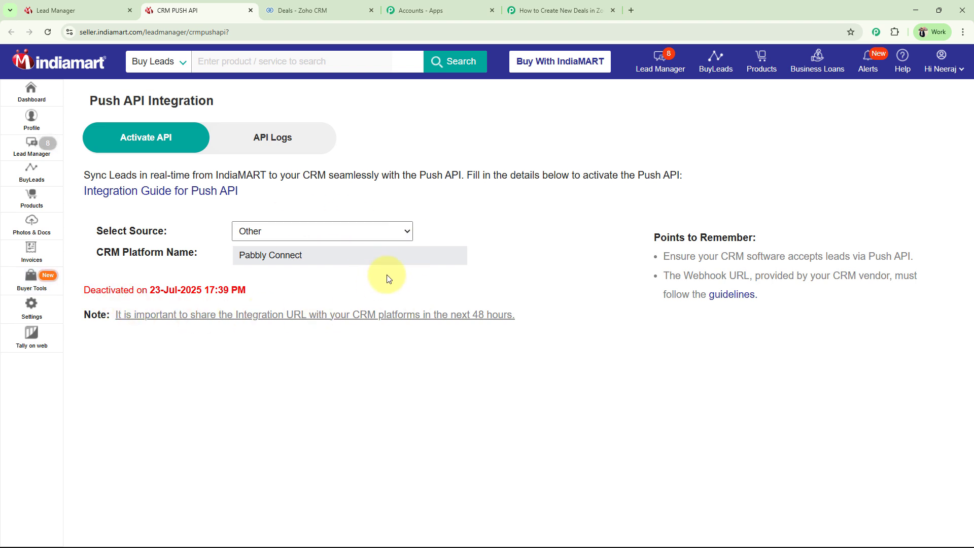
pyautogui.click(31, 97)
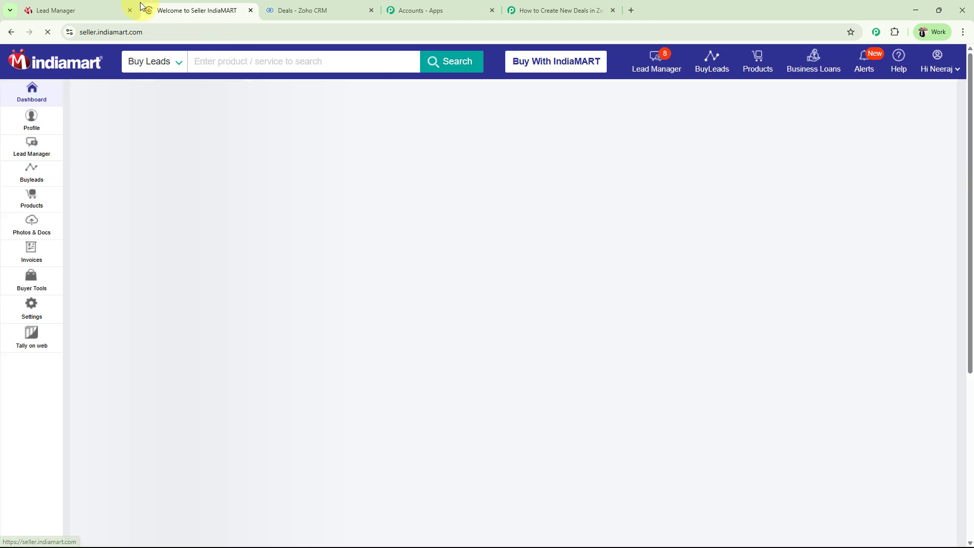
pyautogui.click(130, 10)
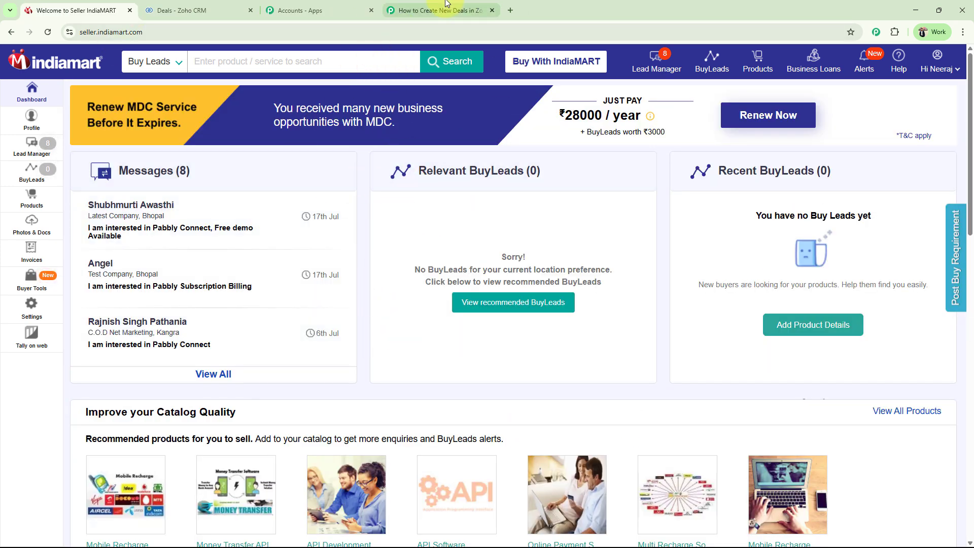
# Return to the Pabbly Connect workflow and examine the captured IndiaMART response, from status, subject and sender details to address and product query.
pyautogui.click(395, 14)
pyautogui.scroll(-9, 199, 306)
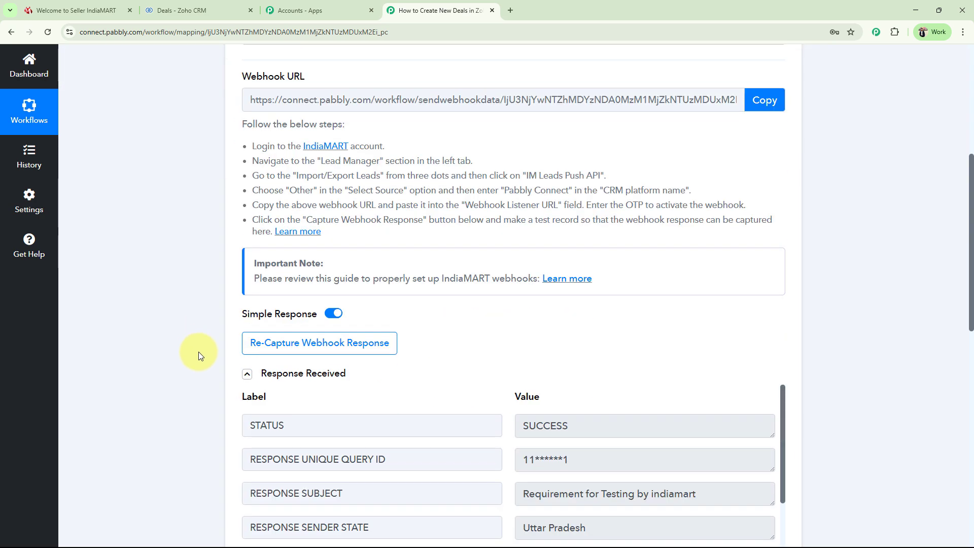
pyautogui.scroll(9, 208, 274)
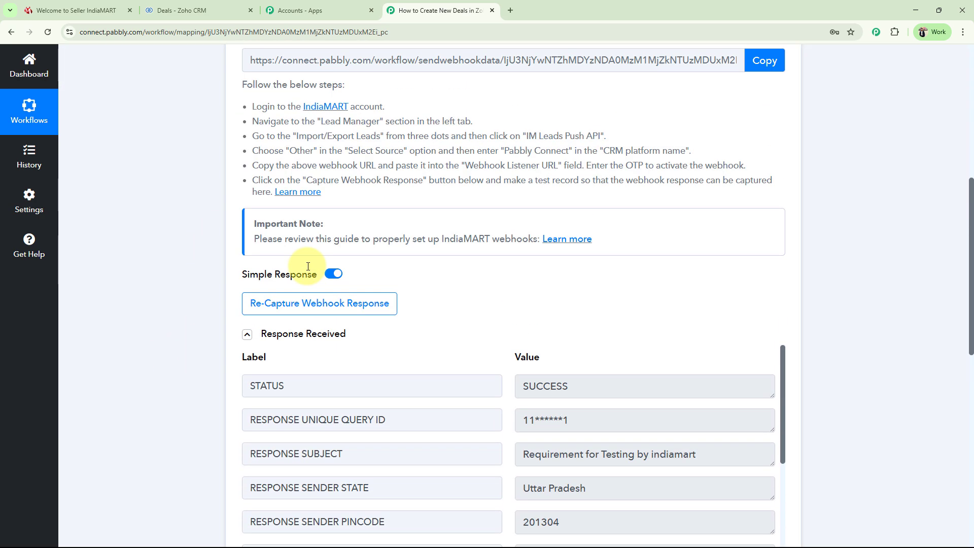
pyautogui.scroll(-6, 254, 270)
pyautogui.scroll(-3, 181, 284)
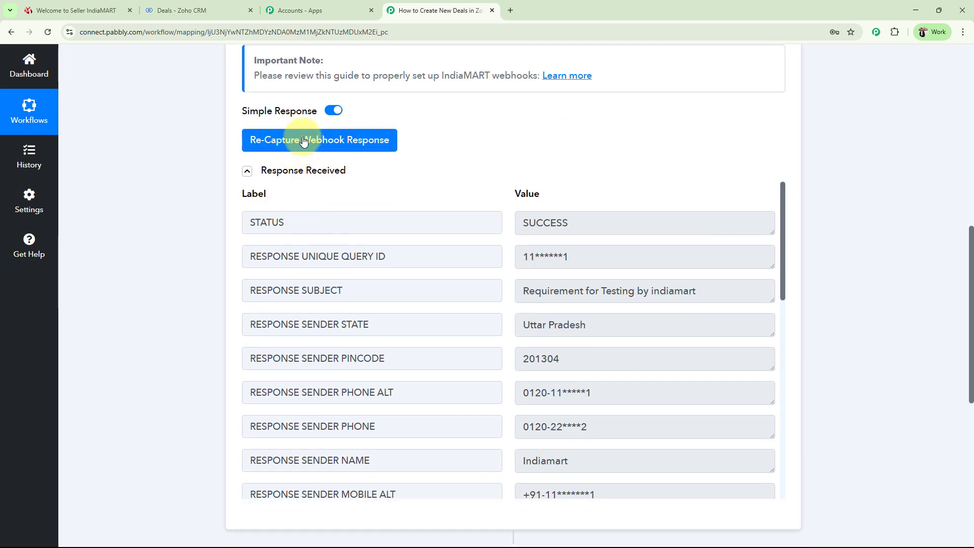
pyautogui.doubleClick(610, 223)
pyautogui.scroll(-2, 167, 302)
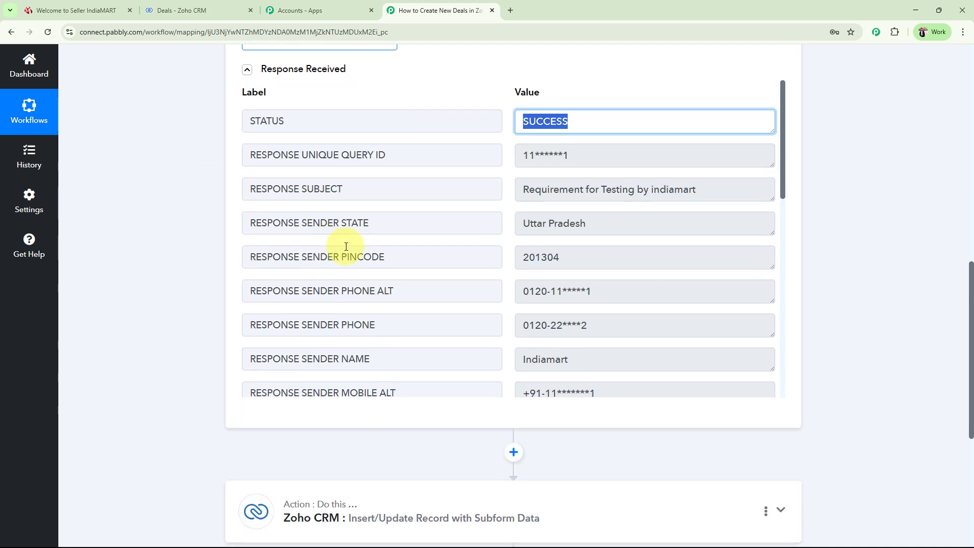
pyautogui.moveTo(710, 189); pyautogui.dragTo(494, 203)
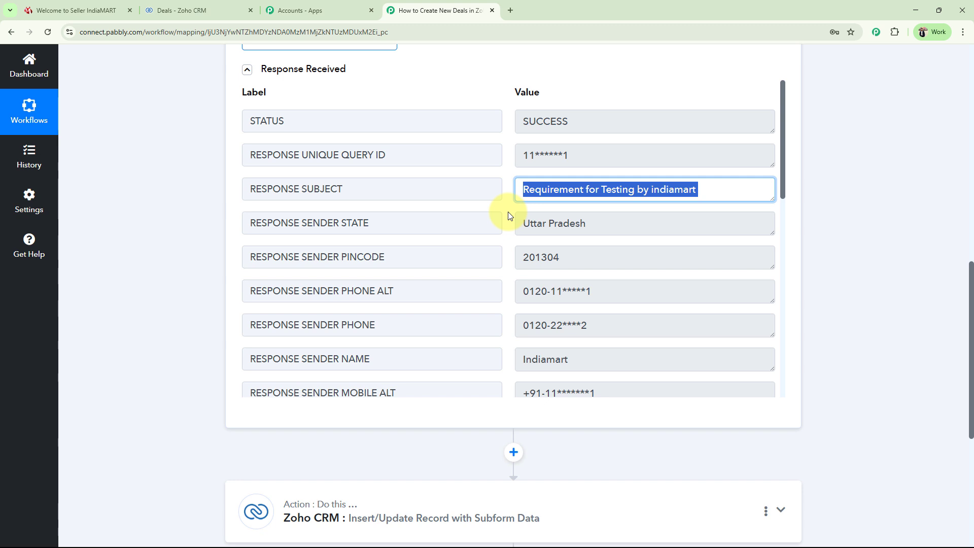
pyautogui.moveTo(588, 224); pyautogui.dragTo(504, 235)
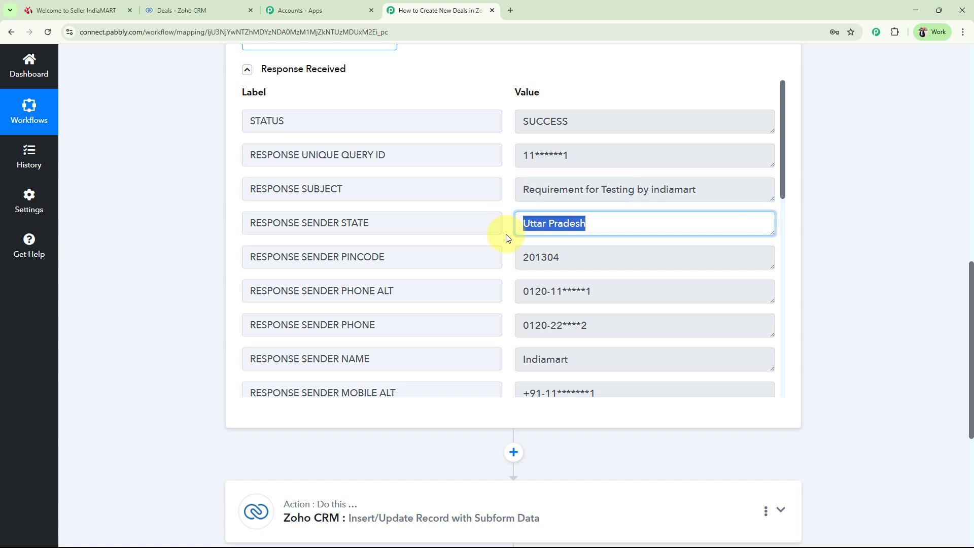
pyautogui.scroll(-2, 566, 289)
pyautogui.moveTo(601, 268); pyautogui.dragTo(505, 260)
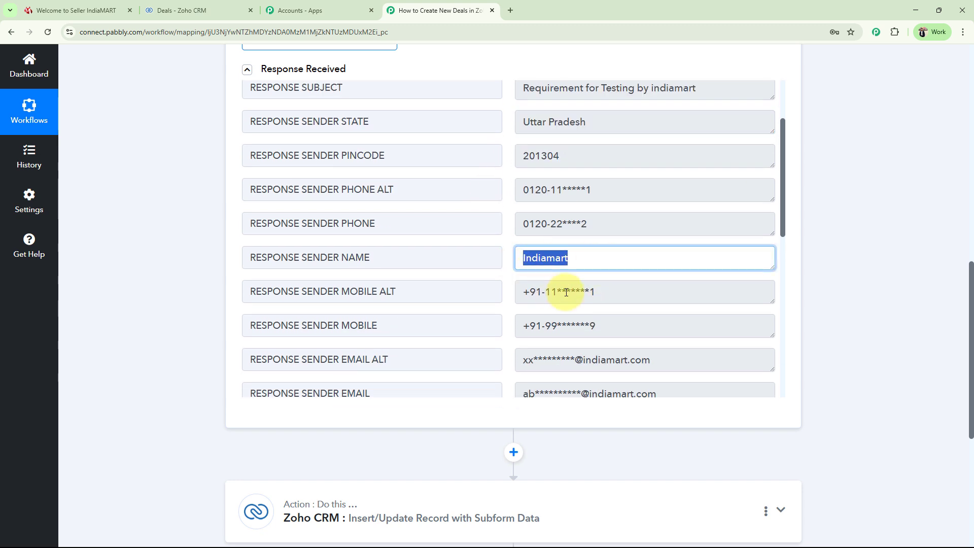
pyautogui.scroll(-1, 674, 299)
pyautogui.moveTo(674, 298); pyautogui.dragTo(472, 298)
pyautogui.scroll(-5, 533, 298)
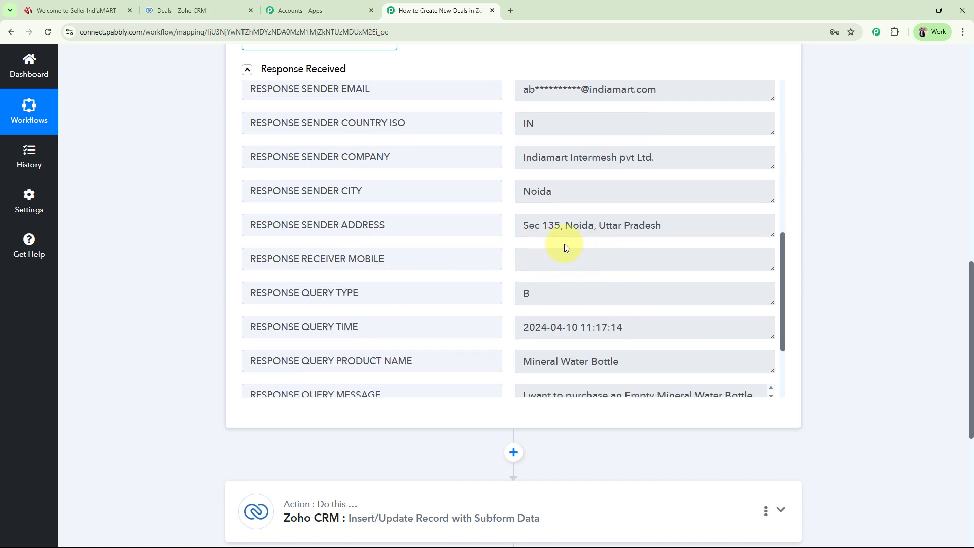
pyautogui.moveTo(664, 229); pyautogui.dragTo(471, 241)
pyautogui.scroll(-2, 627, 265)
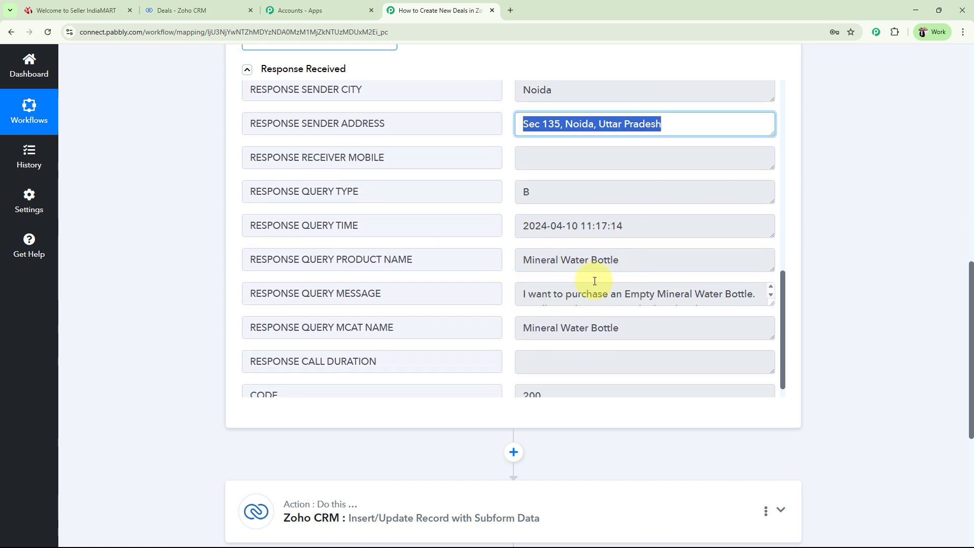
pyautogui.scroll(-1, 660, 284)
pyautogui.scroll(10, 429, 317)
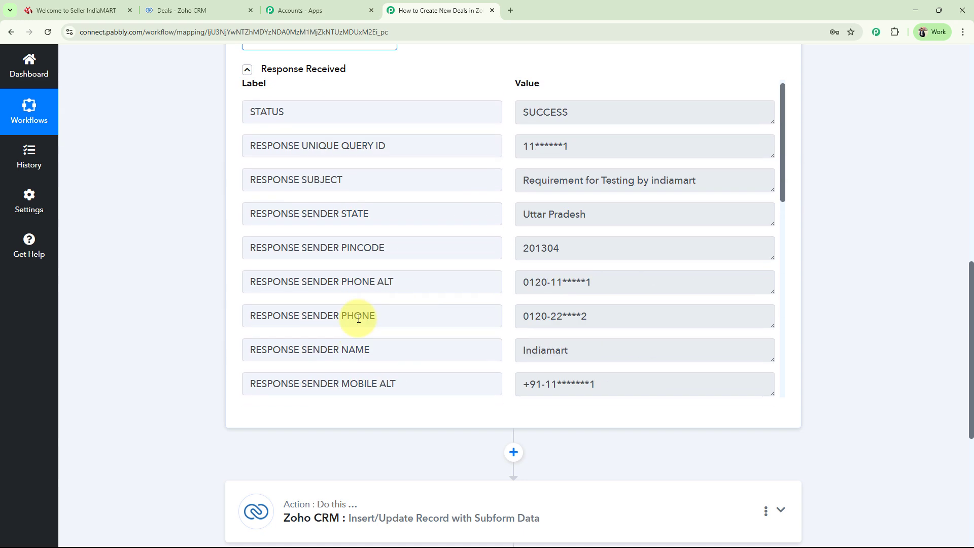
pyautogui.scroll(10, 836, 273)
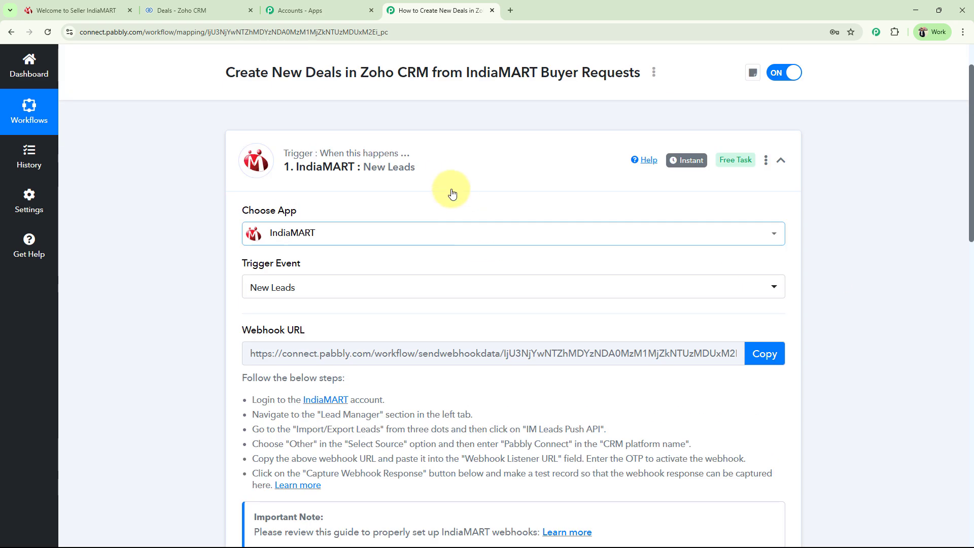
# Collapse the IndiaMART trigger and start adding a new Zoho CRM connection for the Insert/Update Record with Subform Data action.
pyautogui.click(428, 180)
pyautogui.scroll(2, 356, 264)
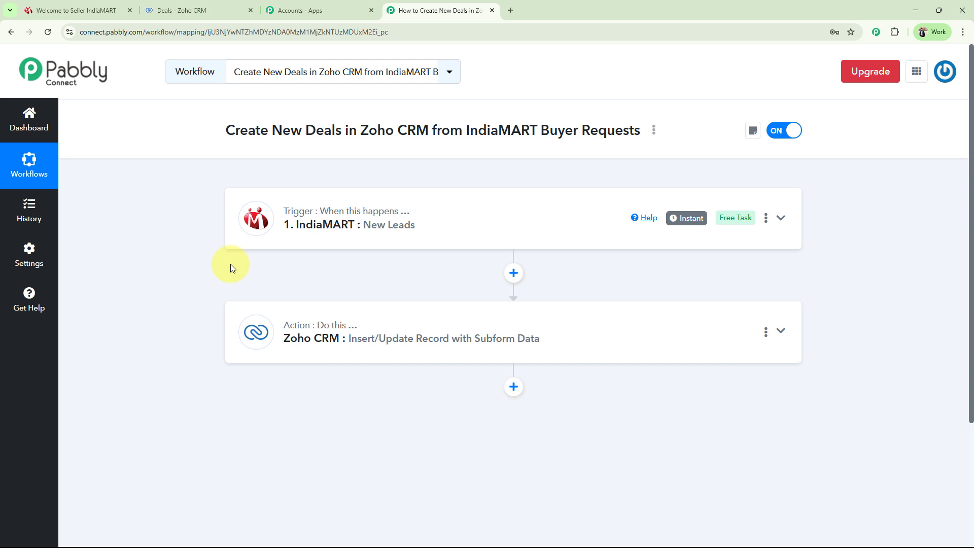
pyautogui.click(371, 338)
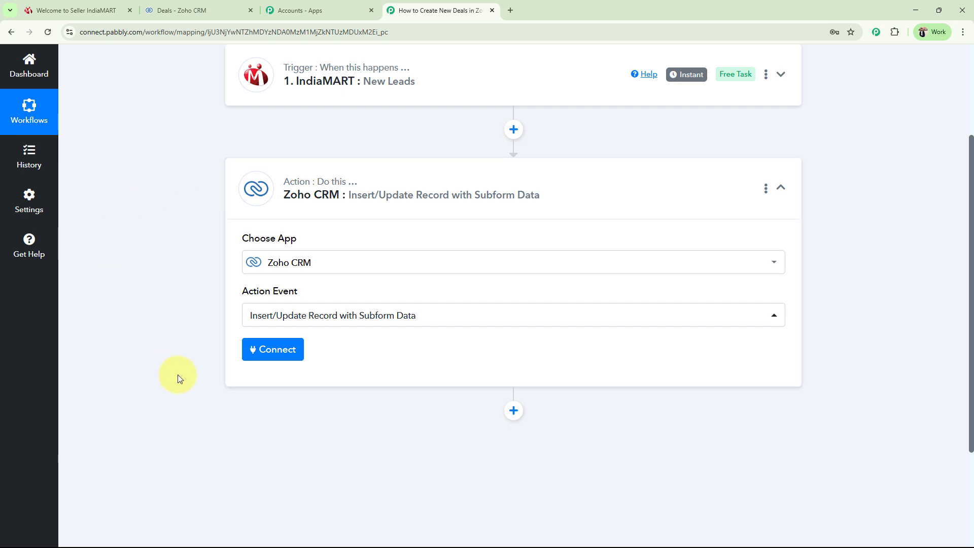
pyautogui.click(283, 359)
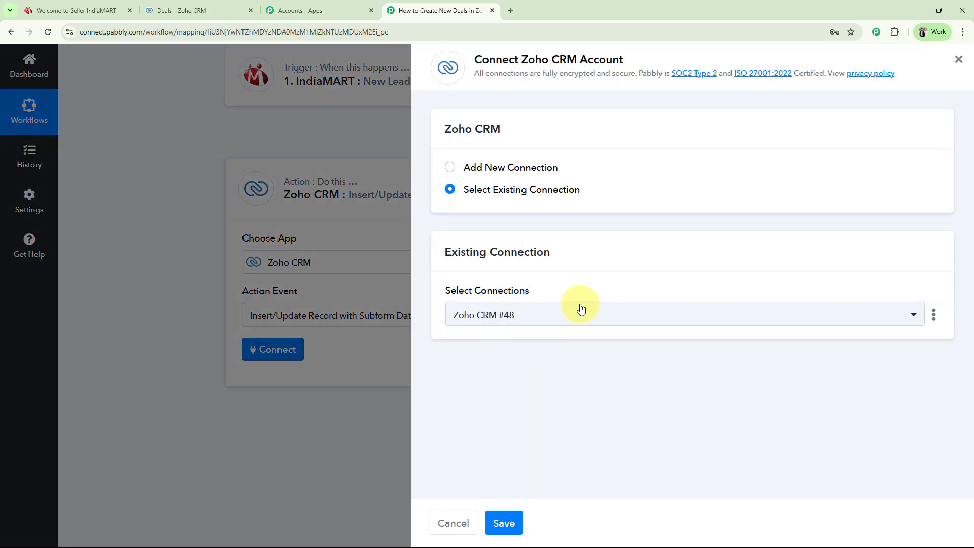
pyautogui.click(461, 174)
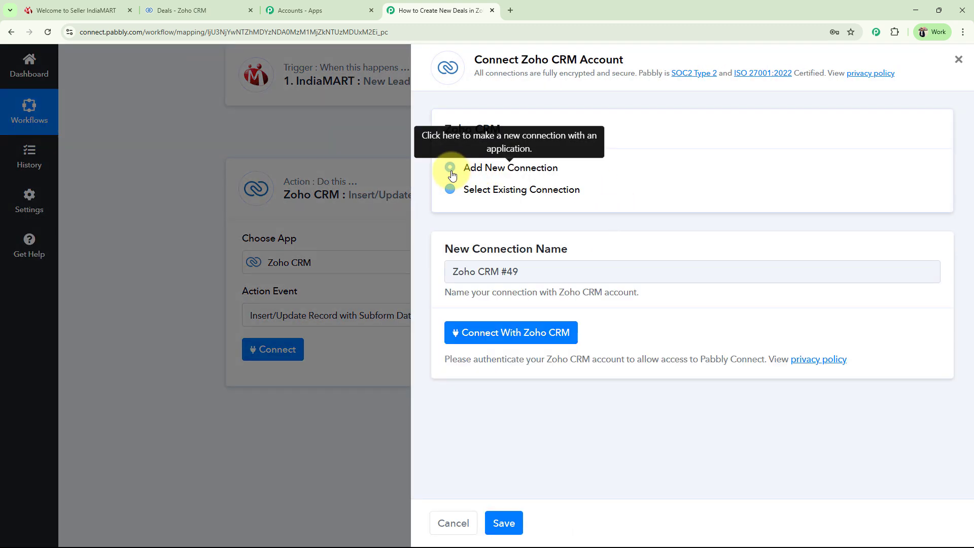
pyautogui.click(496, 332)
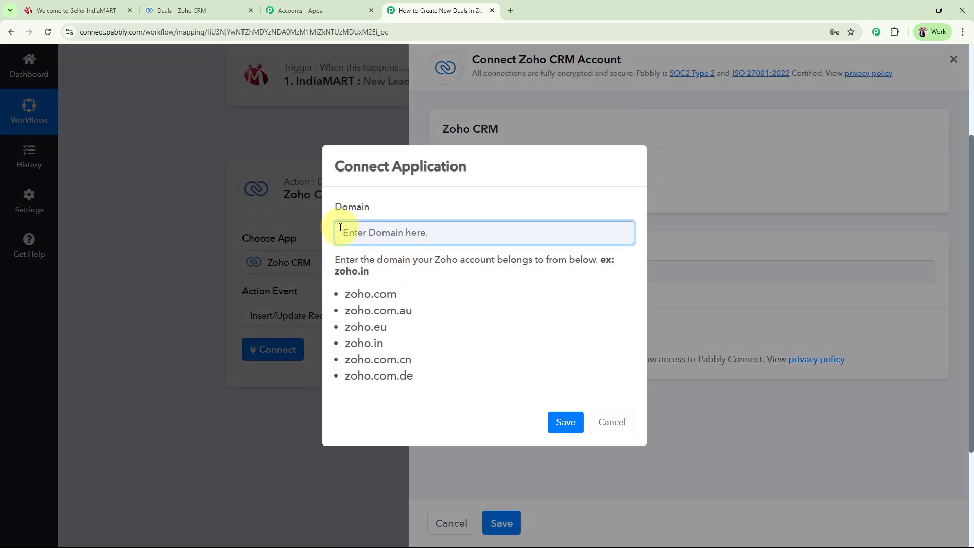
# Check the account's domain in the Zoho CRM web address and return to the Pabbly Connect workflow.
pyautogui.moveTo(331, 209); pyautogui.dragTo(374, 209)
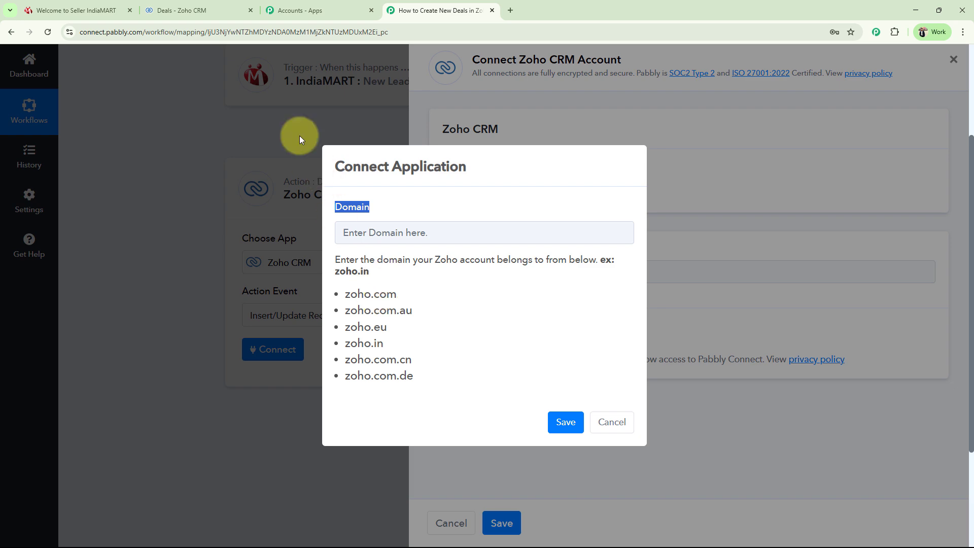
pyautogui.click(178, 10)
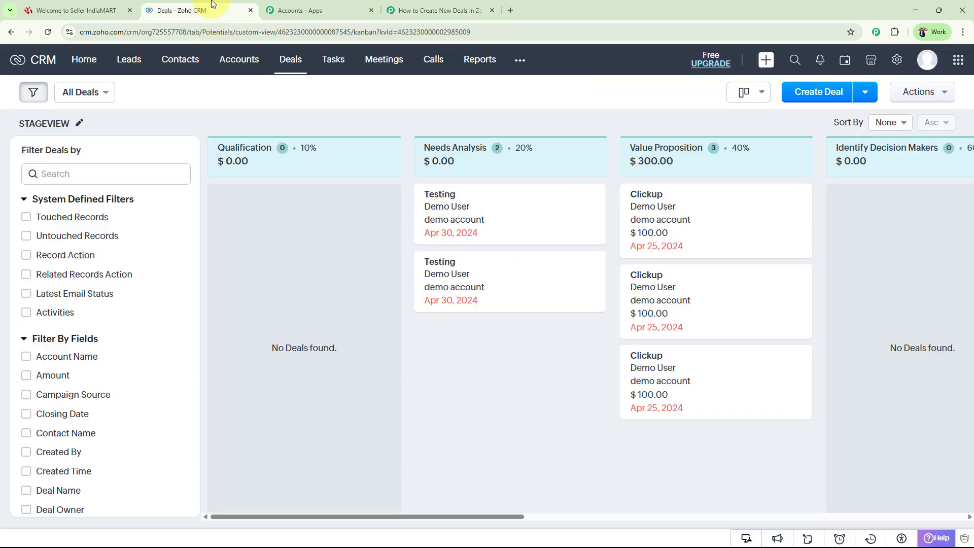
pyautogui.click(120, 34)
pyautogui.click(127, 33)
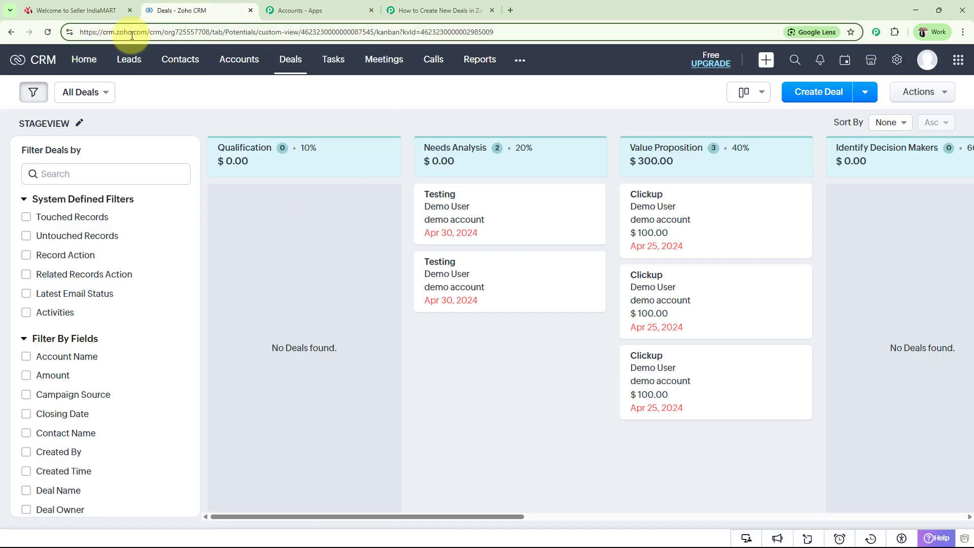
pyautogui.click(426, 10)
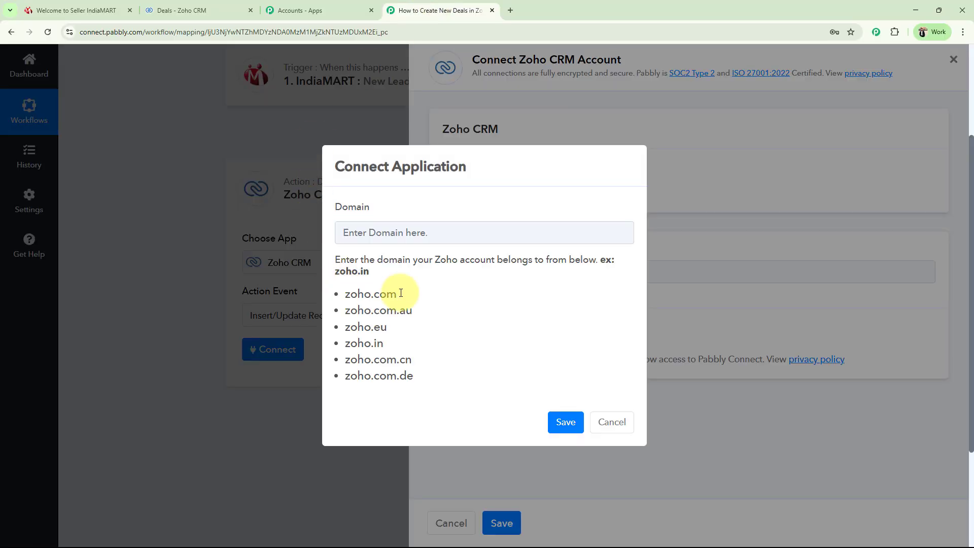
# Set the Zoho CRM connection's domain to zoho.com, save it and accept Pabbly Connect's access request.
pyautogui.doubleClick(385, 294)
pyautogui.hotkey('ctrl', 'c')
pyautogui.click(376, 232)
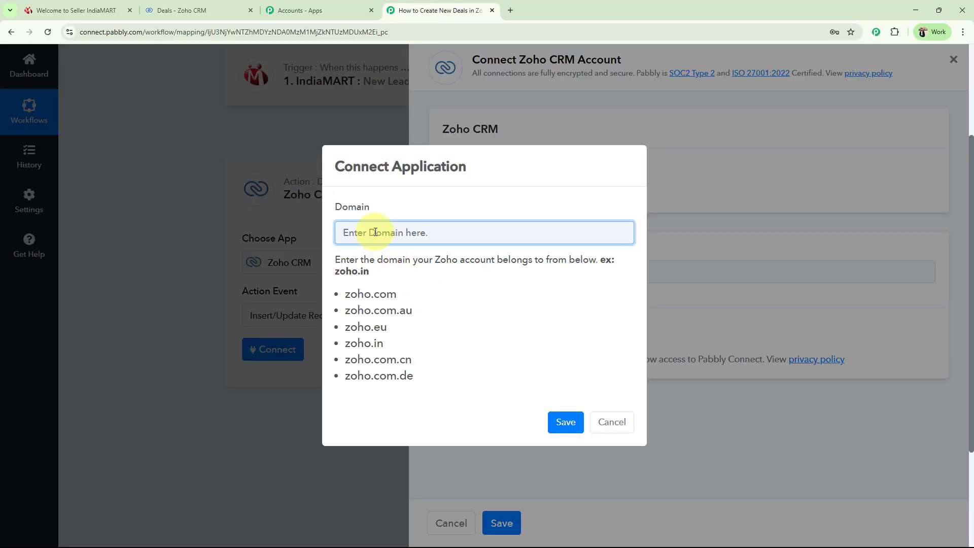
pyautogui.hotkey('ctrl', 'v')
pyautogui.click(555, 431)
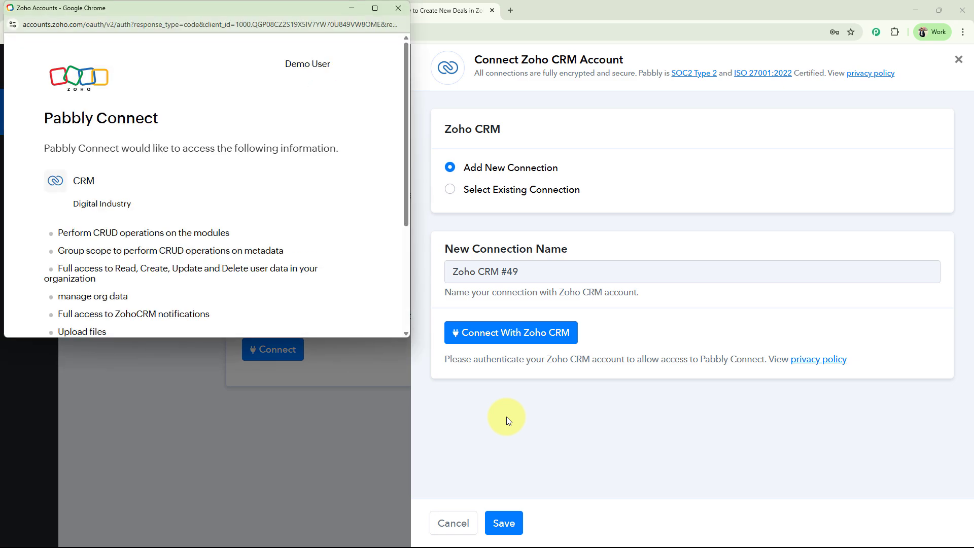
pyautogui.scroll(-4, 315, 222)
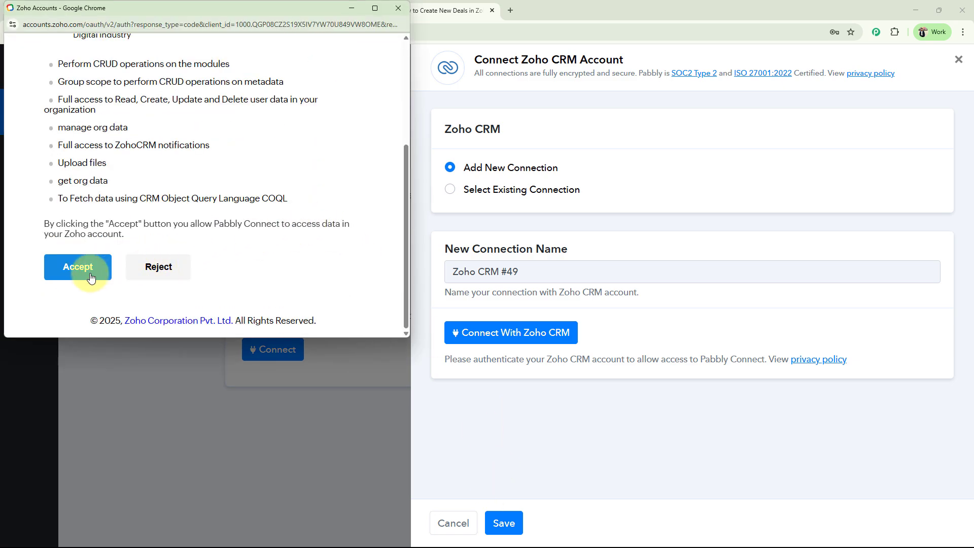
pyautogui.click(77, 267)
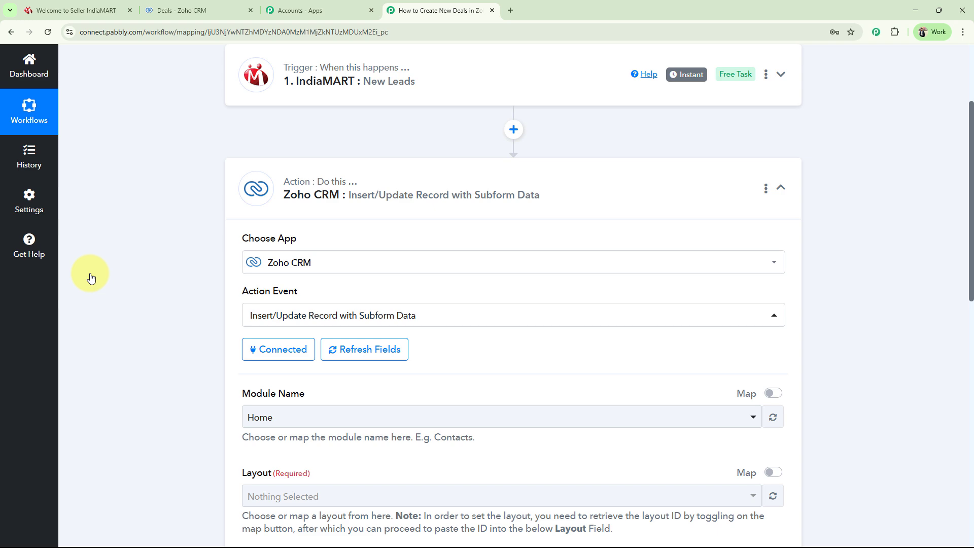
# Set the Zoho CRM action's module name to Contacts.
pyautogui.scroll(-4, 90, 277)
pyautogui.moveTo(239, 191); pyautogui.dragTo(305, 196)
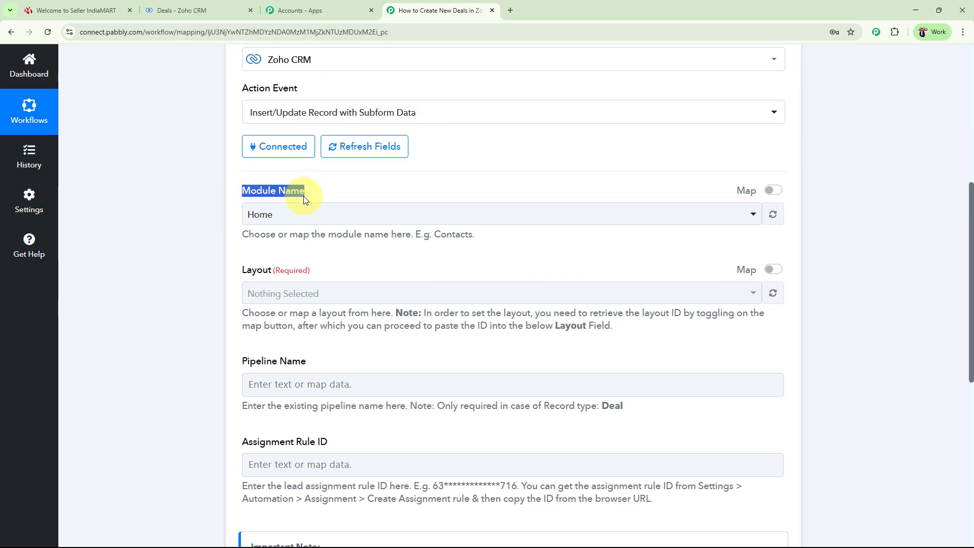
pyautogui.click(197, 243)
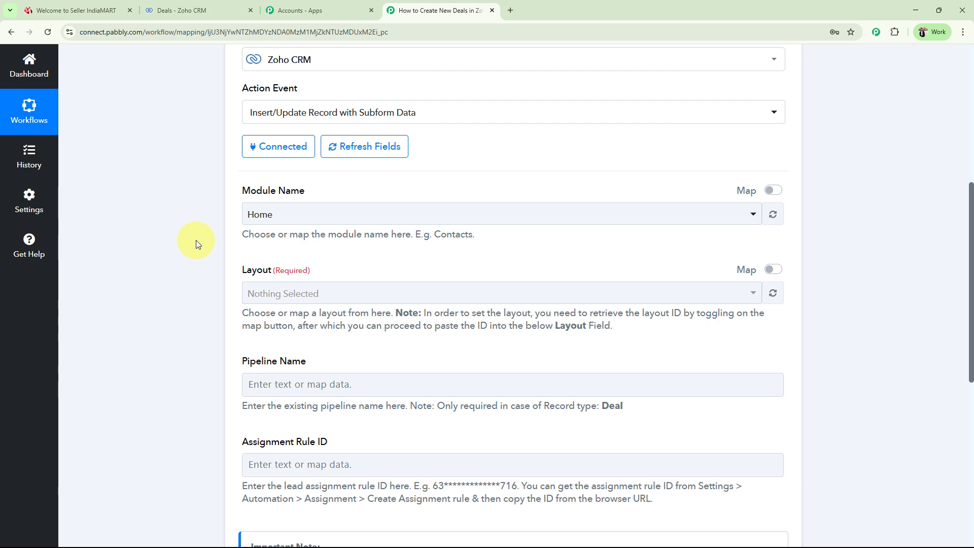
pyautogui.click(259, 214)
pyautogui.click(269, 317)
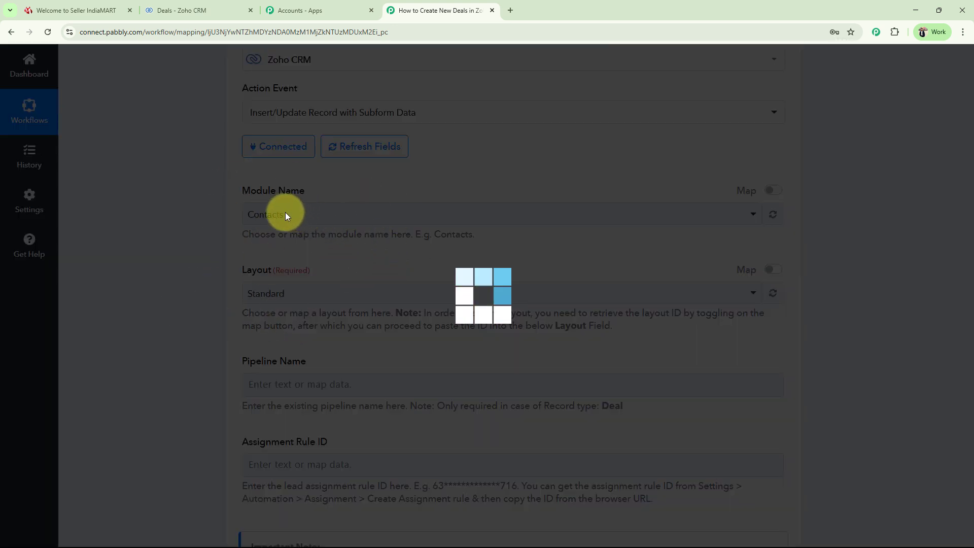
# Examine the Contacts module's mapping fields, from layout and pipeline name down to personal and phone details.
pyautogui.scroll(-4, 161, 295)
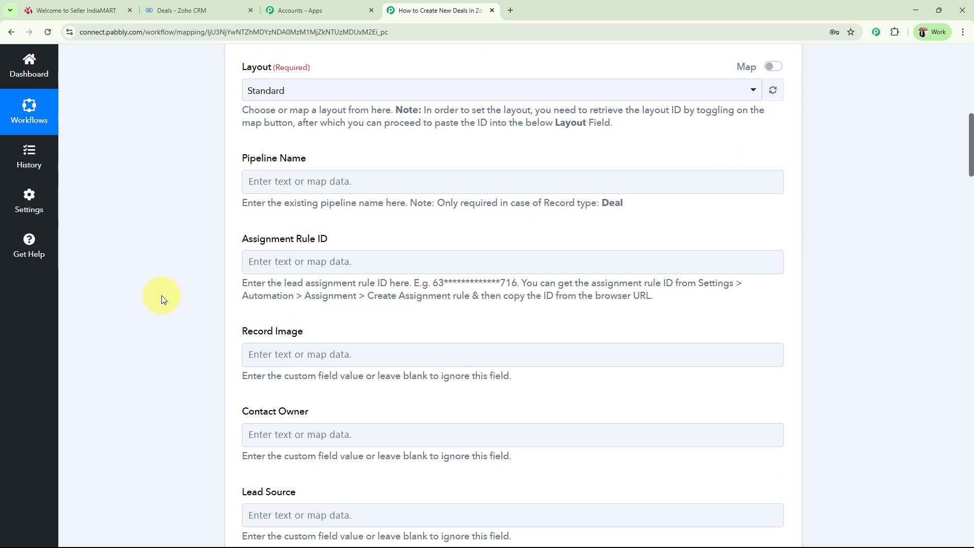
pyautogui.scroll(-6, 167, 294)
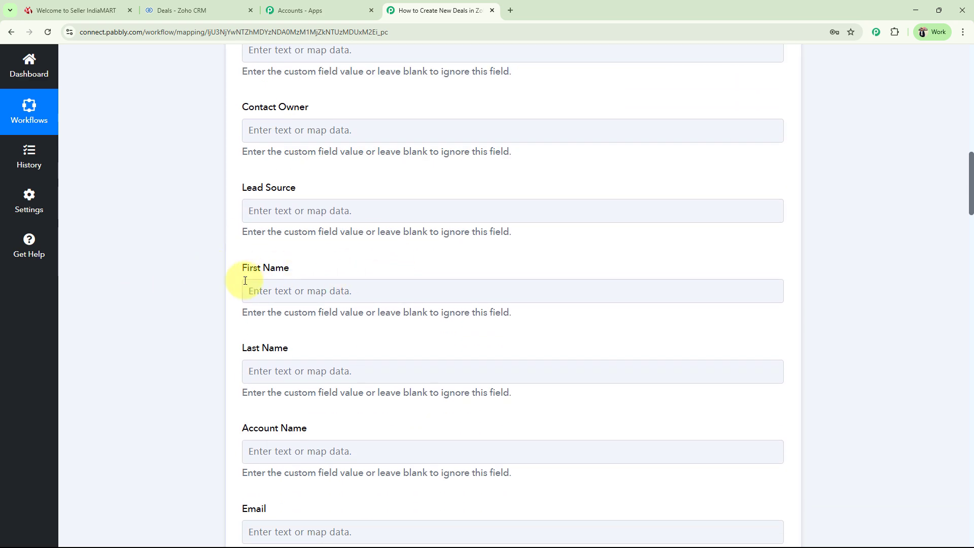
pyautogui.scroll(-20, 245, 280)
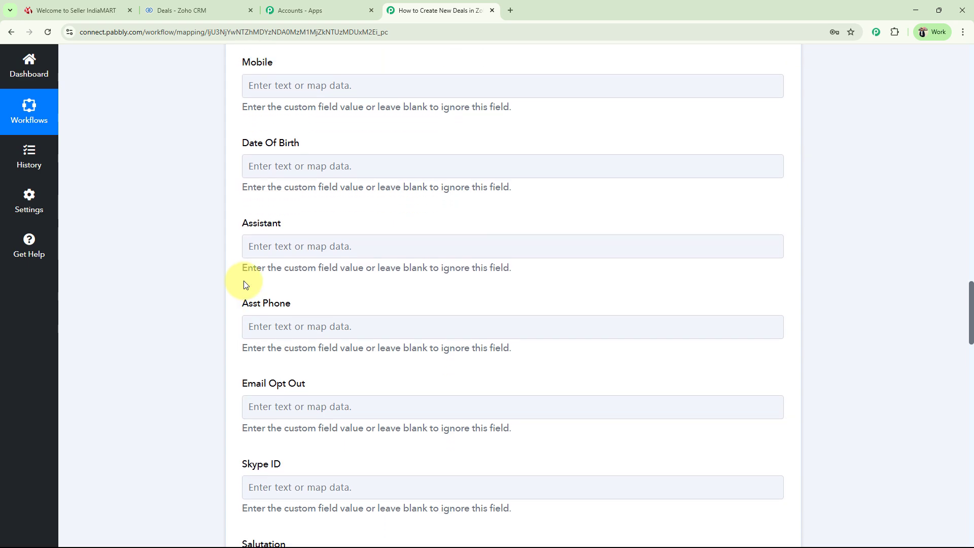
pyautogui.scroll(20, 244, 281)
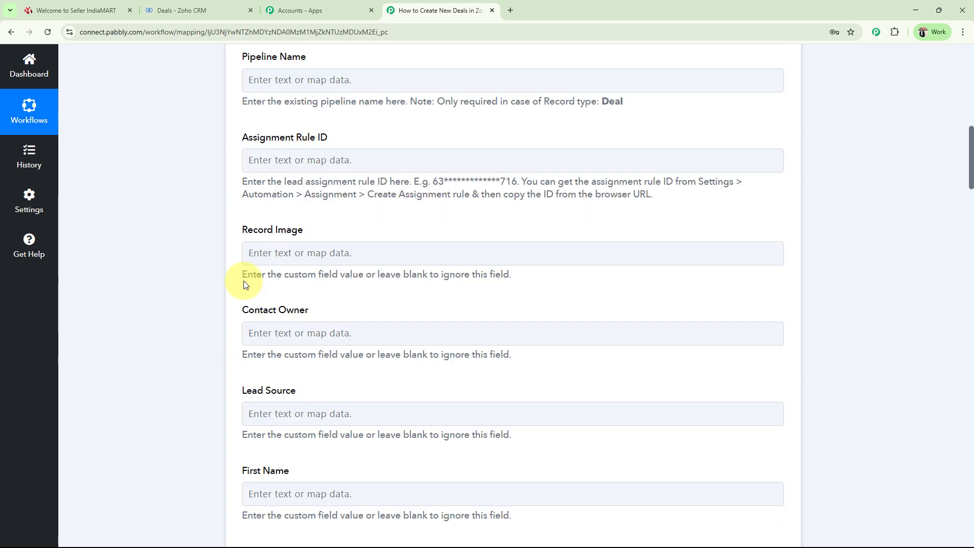
pyautogui.scroll(10, 244, 281)
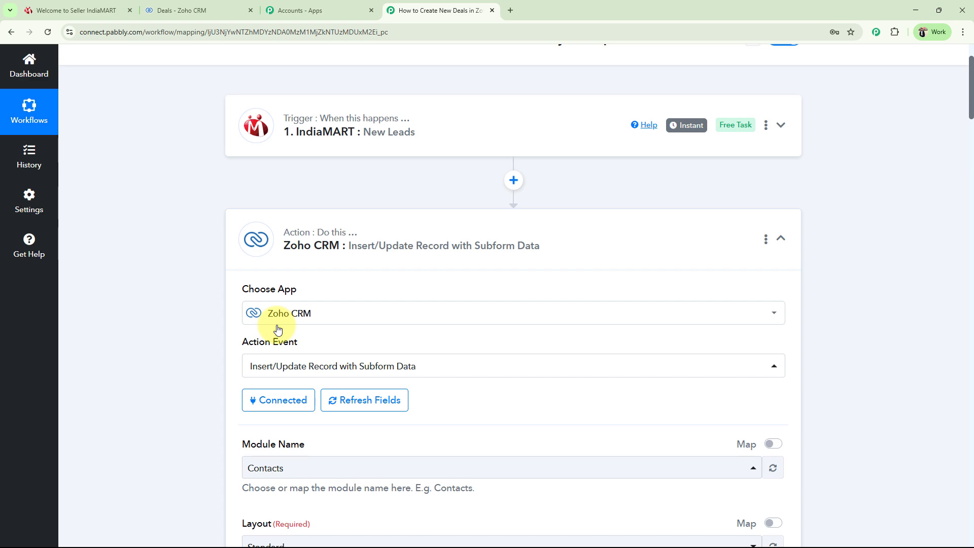
pyautogui.scroll(-7, 202, 385)
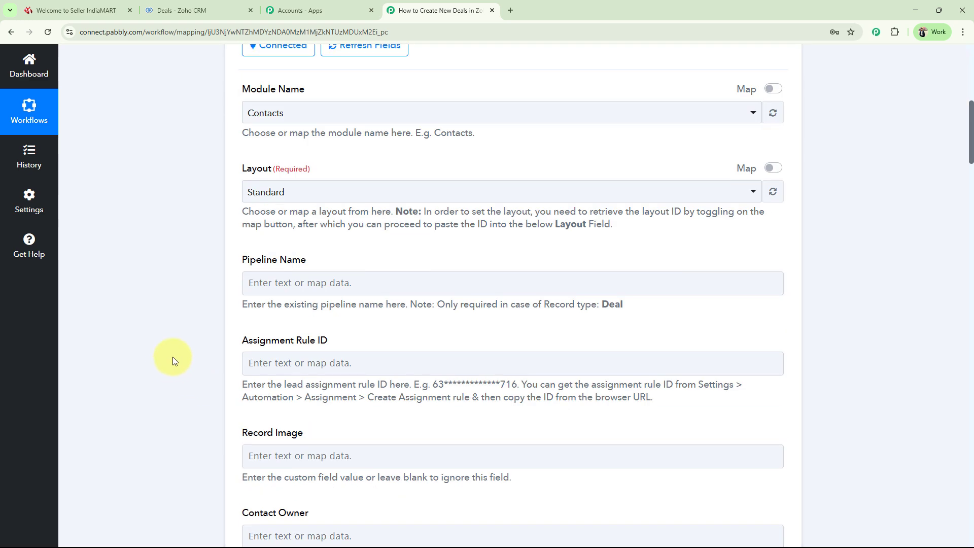
pyautogui.scroll(9, 172, 357)
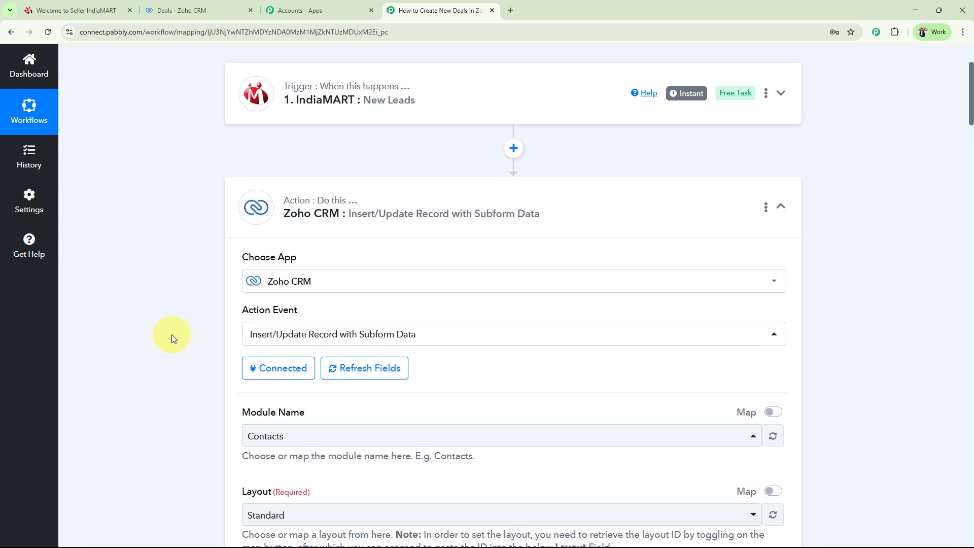
pyautogui.scroll(-10, 136, 319)
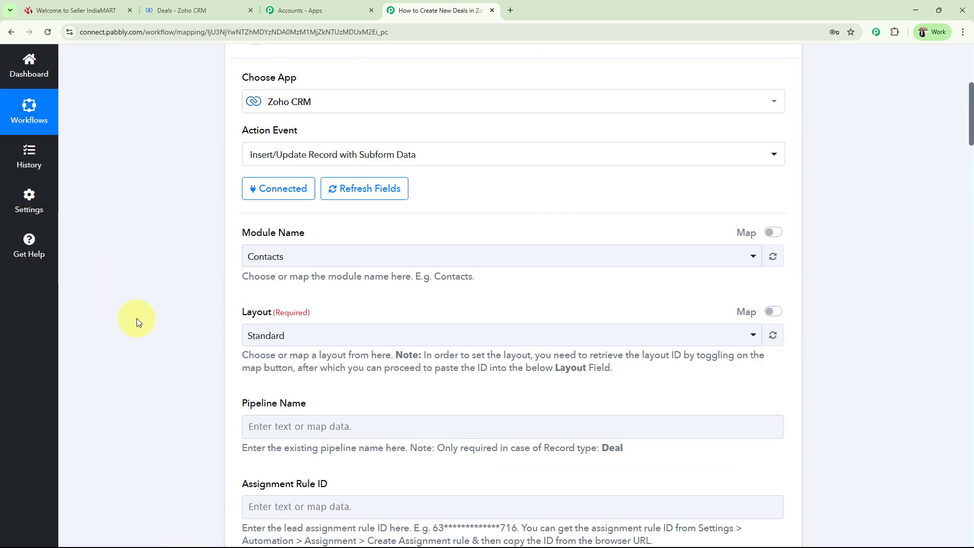
pyautogui.scroll(-6, 136, 318)
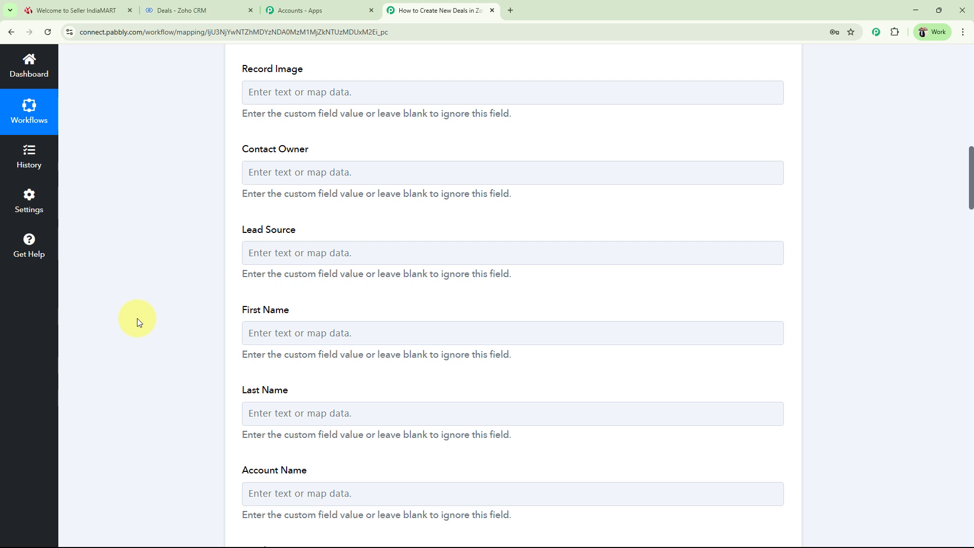
# Map the contact's First Name to RESPONSE SENDER NAME from the IndiaMART New Leads trigger.
pyautogui.scroll(-2, 137, 319)
pyautogui.click(247, 232)
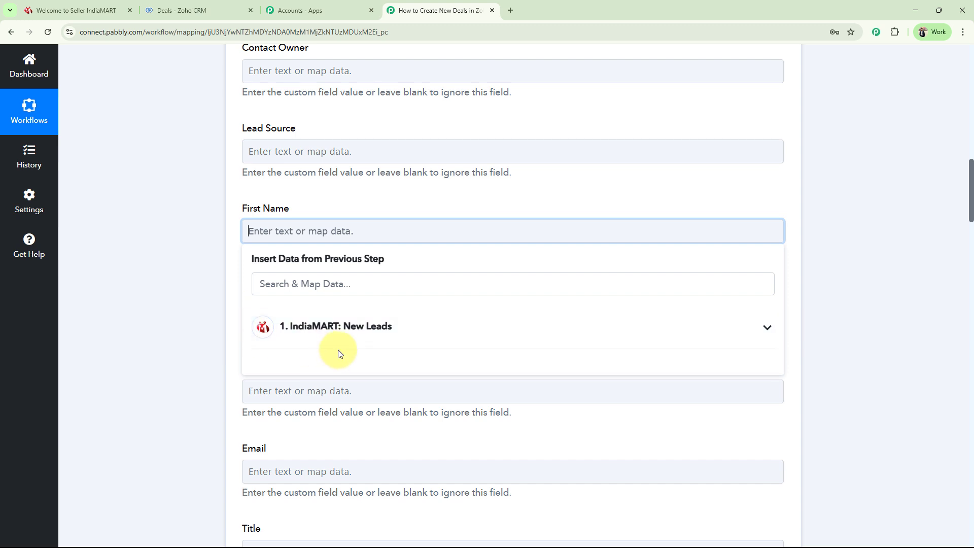
pyautogui.click(769, 330)
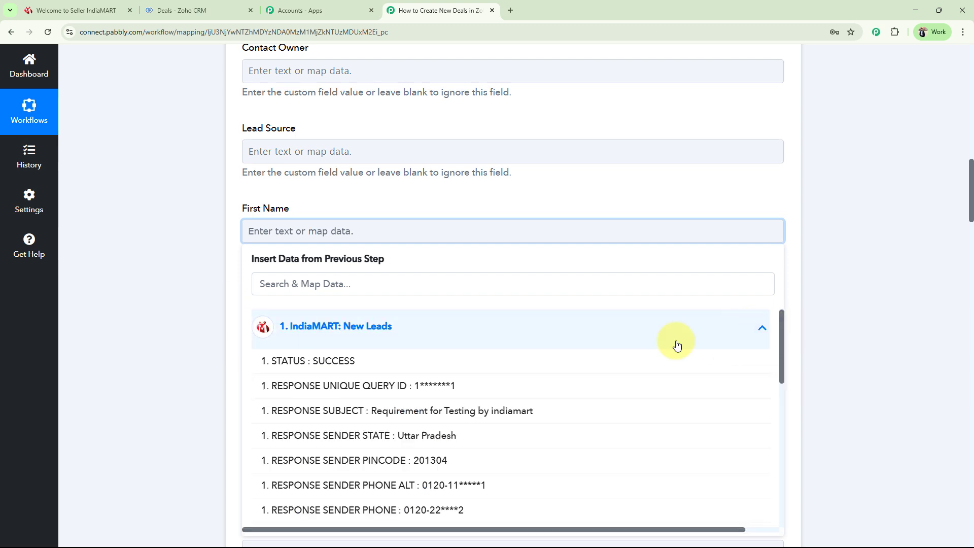
pyautogui.scroll(-2, 299, 403)
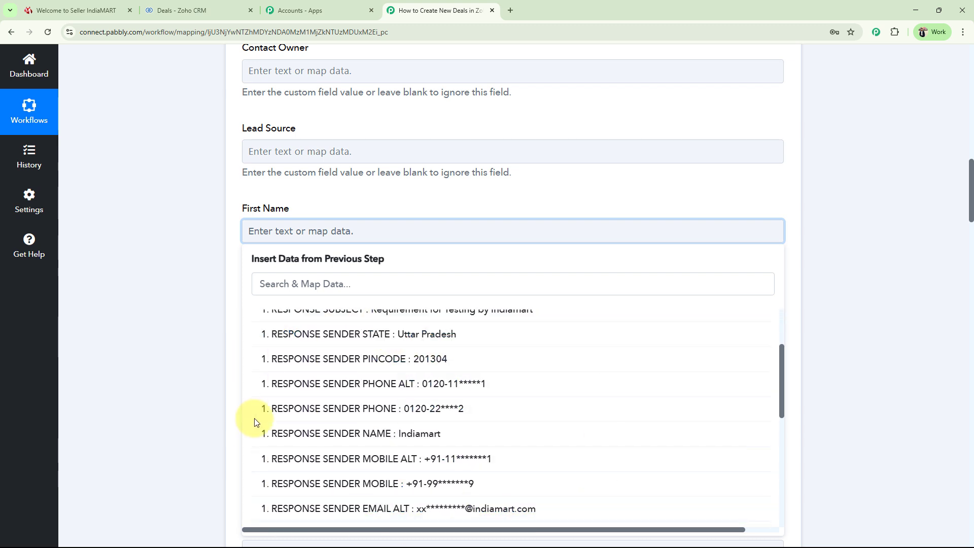
pyautogui.click(350, 434)
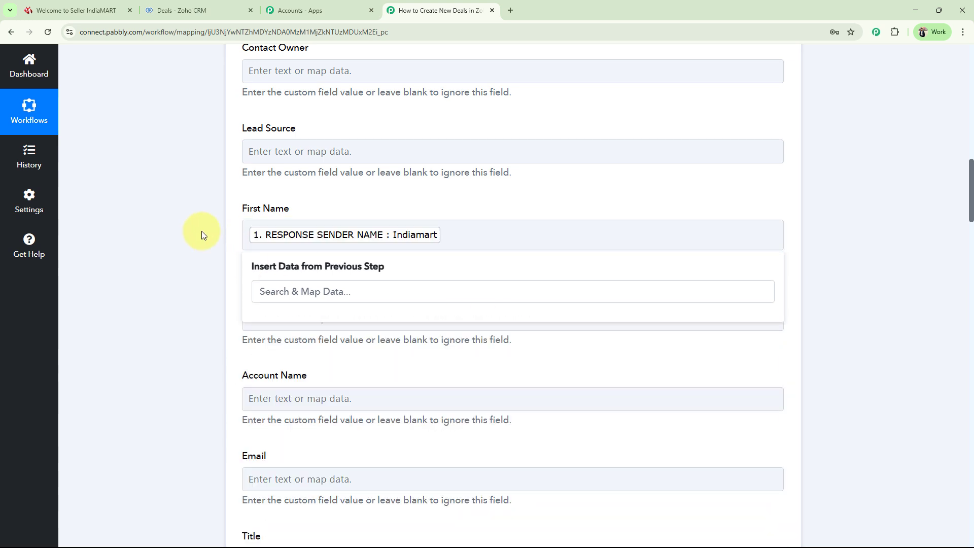
# Map the contact's Last Name to the IndiaMART RESPONSE SENDER NAME as well.
pyautogui.scroll(-2, 181, 276)
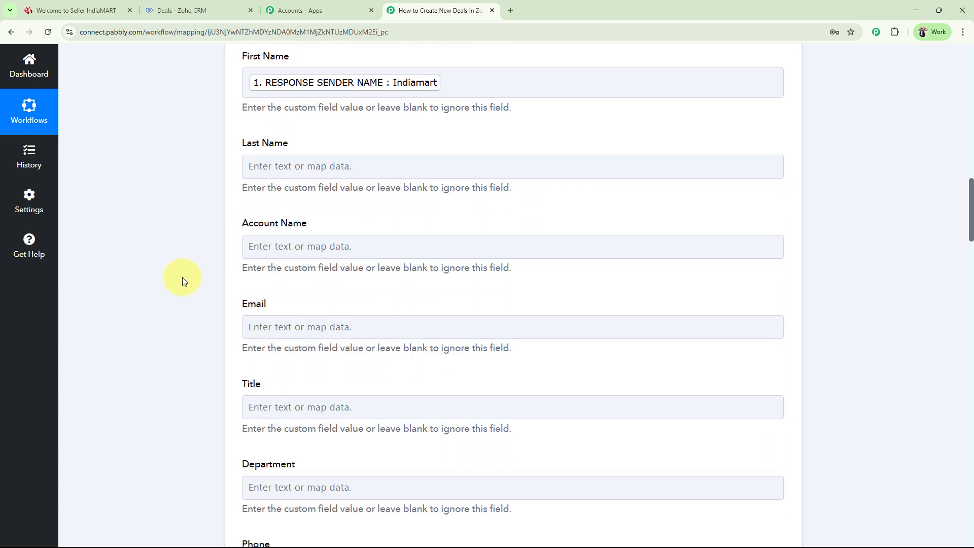
pyautogui.click(283, 167)
pyautogui.click(302, 261)
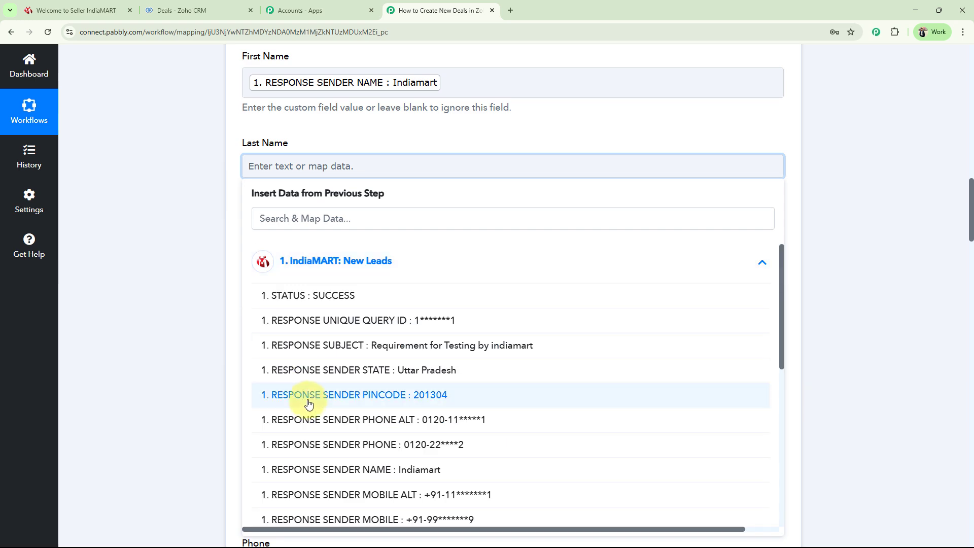
pyautogui.click(376, 467)
pyautogui.click(207, 208)
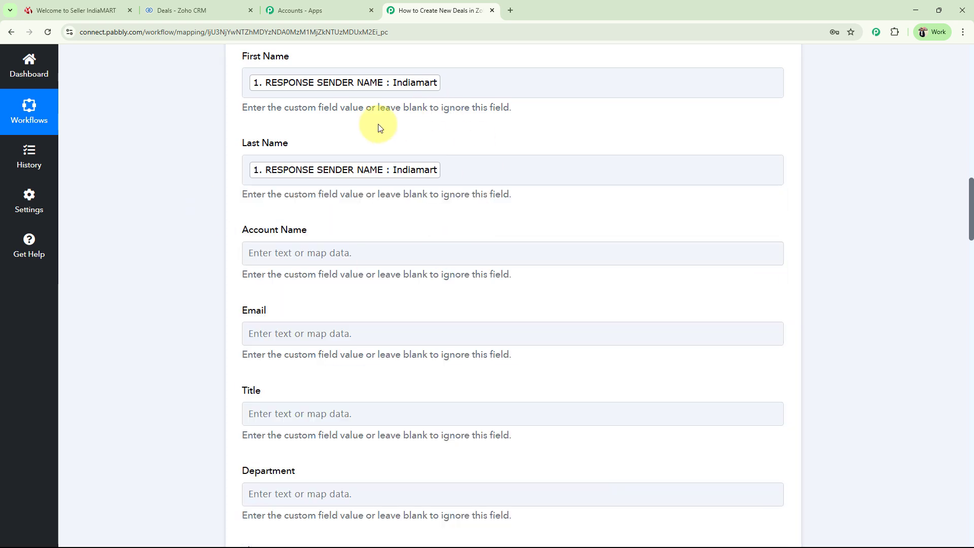
# Map the contact's Email field to RESPONSE SENDER EMAIL from the IndiaMART trigger.
pyautogui.scroll(-3, 246, 231)
pyautogui.click(263, 192)
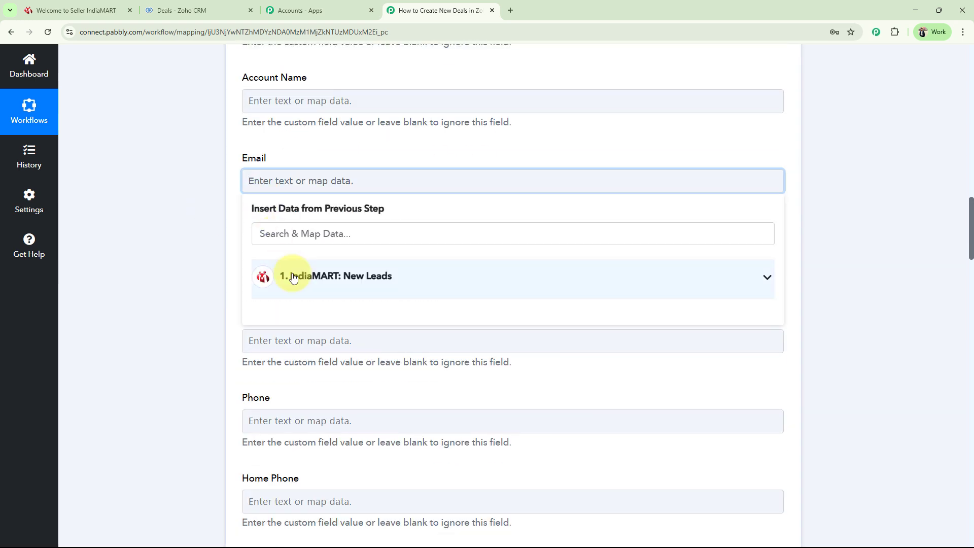
pyautogui.click(283, 261)
pyautogui.scroll(-2, 305, 374)
pyautogui.click(325, 483)
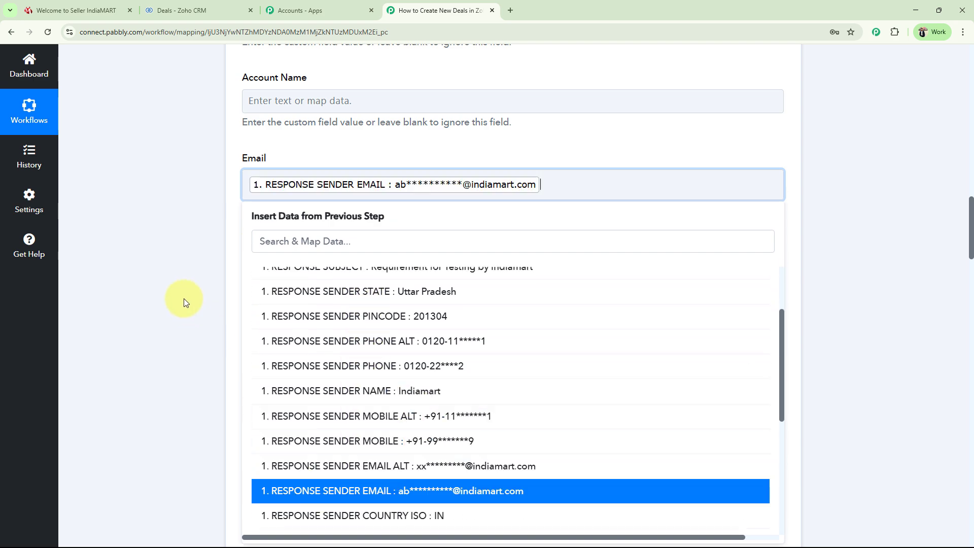
pyautogui.click(184, 298)
# Map the contact's Phone field to RESPONSE SENDER PHONE from the IndiaMART trigger.
pyautogui.scroll(-2, 184, 298)
pyautogui.scroll(-2, 184, 299)
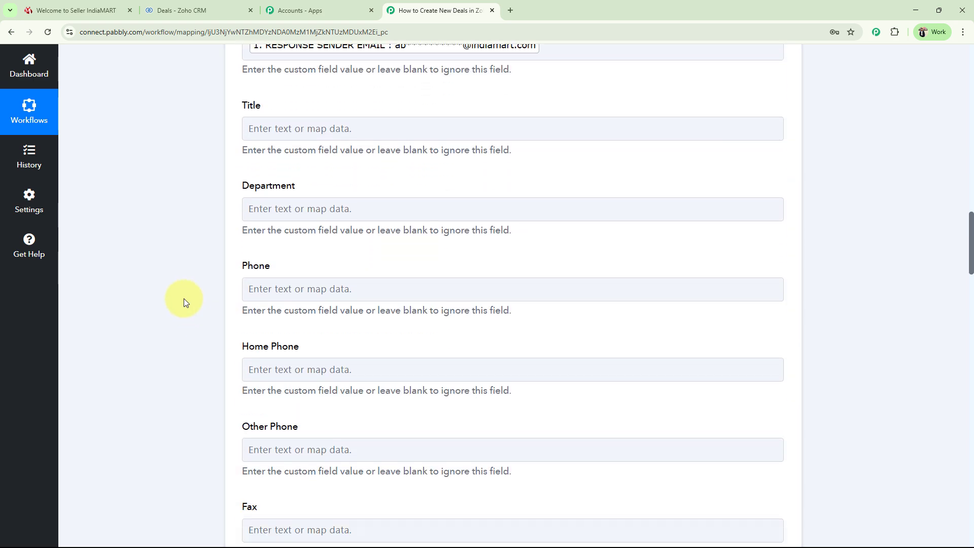
pyautogui.click(251, 228)
pyautogui.scroll(-4, 373, 373)
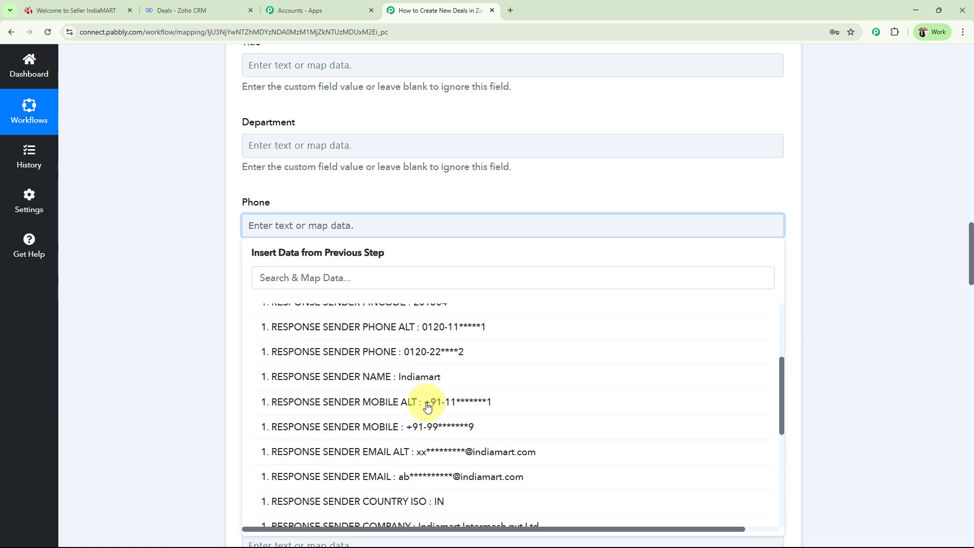
pyautogui.click(274, 353)
pyautogui.click(174, 233)
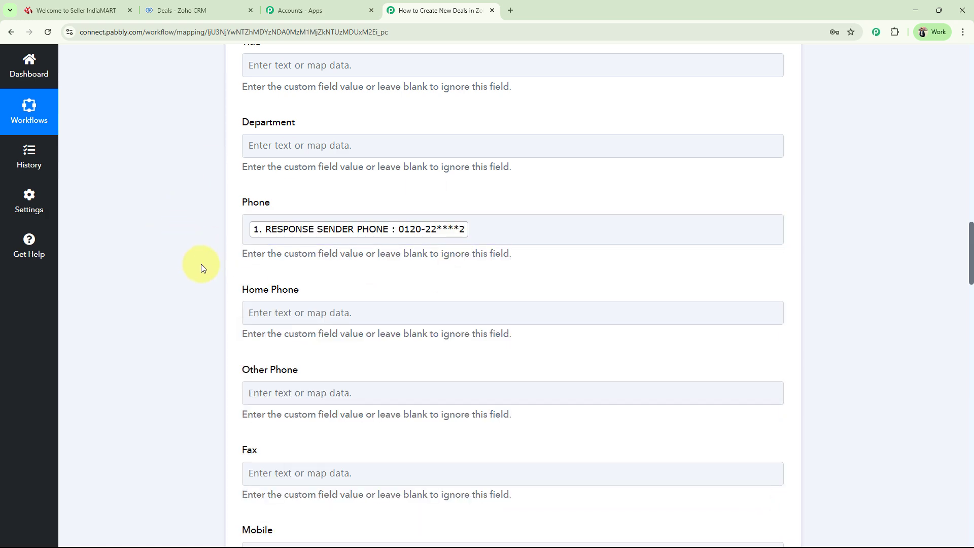
# Map the contact's Mobile field to RESPONSE SENDER MOBILE from the IndiaMART trigger.
pyautogui.scroll(-2, 201, 264)
pyautogui.scroll(-5, 172, 254)
pyautogui.click(317, 200)
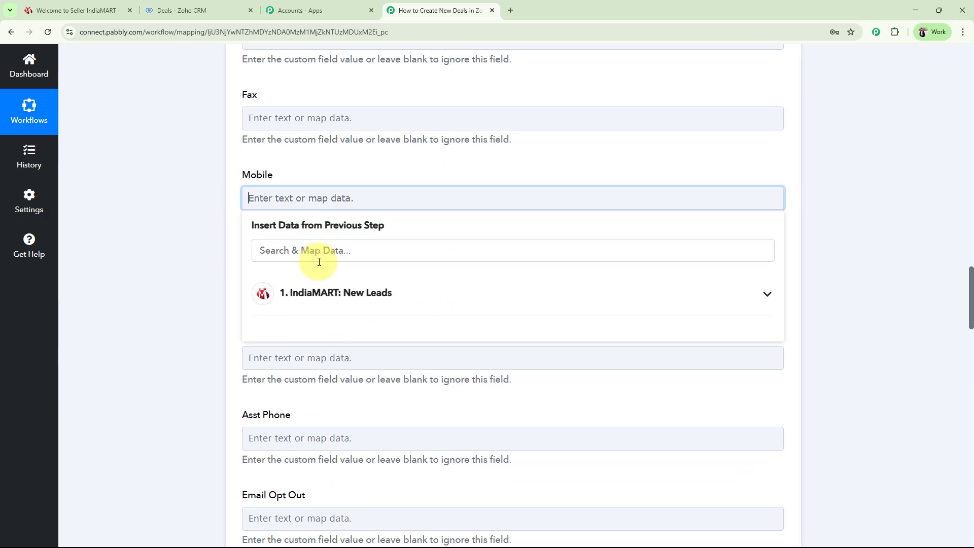
pyautogui.click(335, 292)
pyautogui.scroll(-2, 394, 415)
pyautogui.click(411, 401)
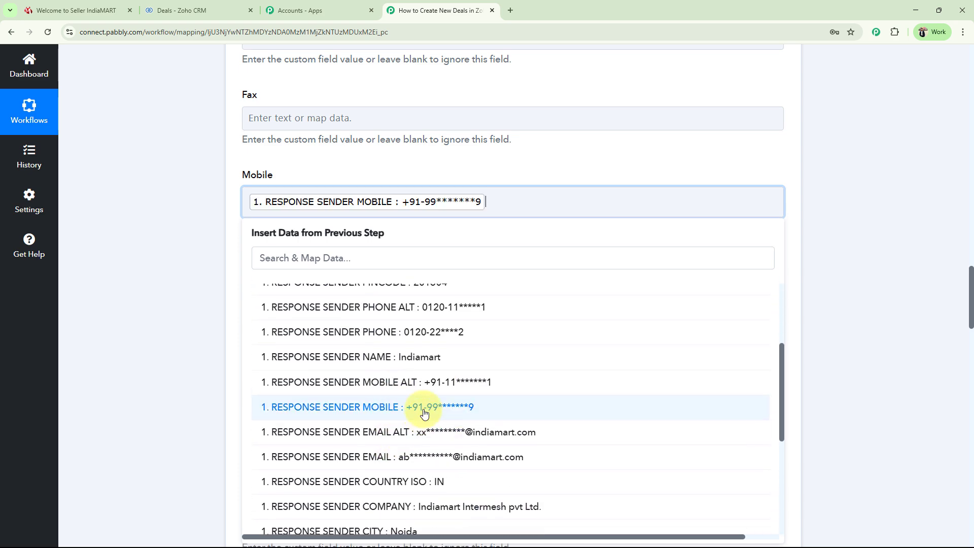
pyautogui.click(141, 276)
pyautogui.scroll(-5, 141, 276)
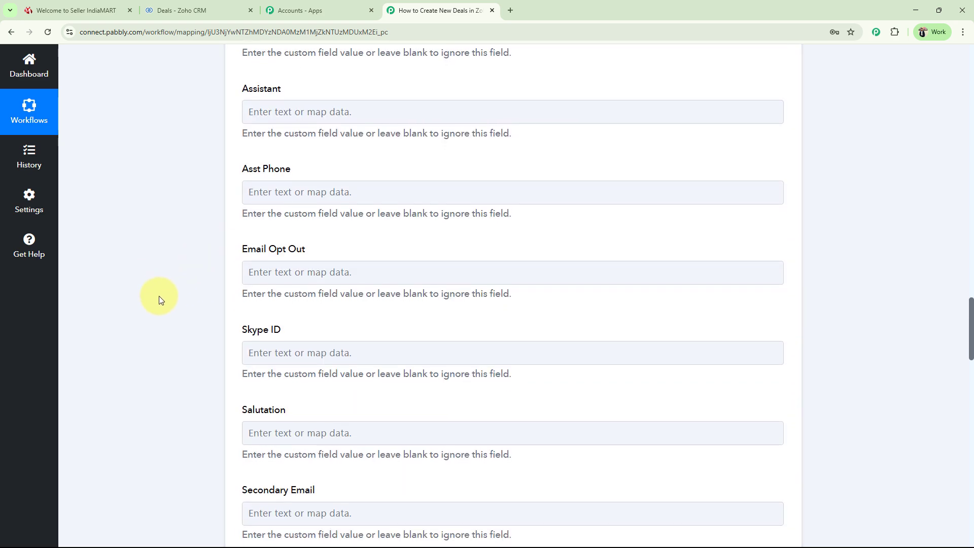
# Map the contact's Mailing City field to RESPONSE SENDER CITY from the IndiaMART trigger.
pyautogui.scroll(-4, 187, 331)
pyautogui.scroll(-3, 224, 333)
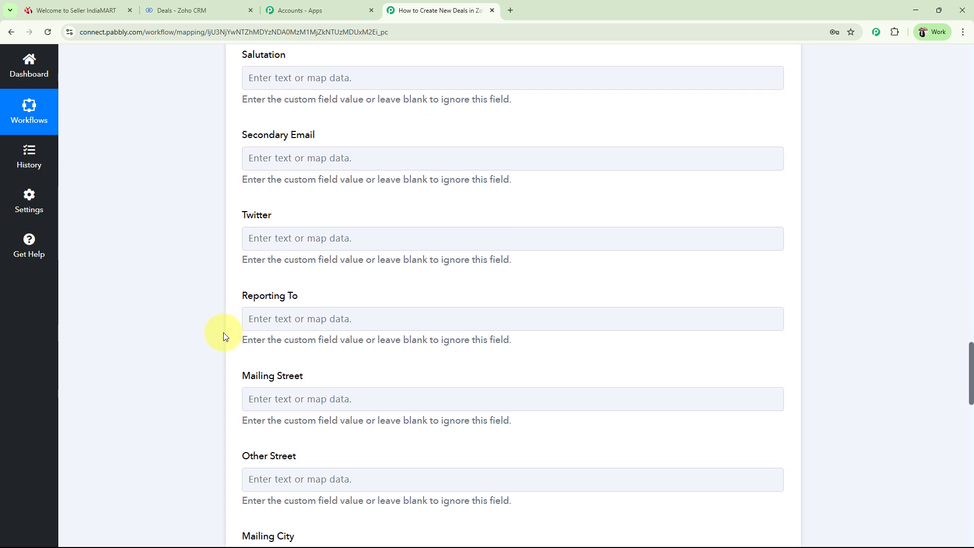
pyautogui.scroll(-4, 190, 328)
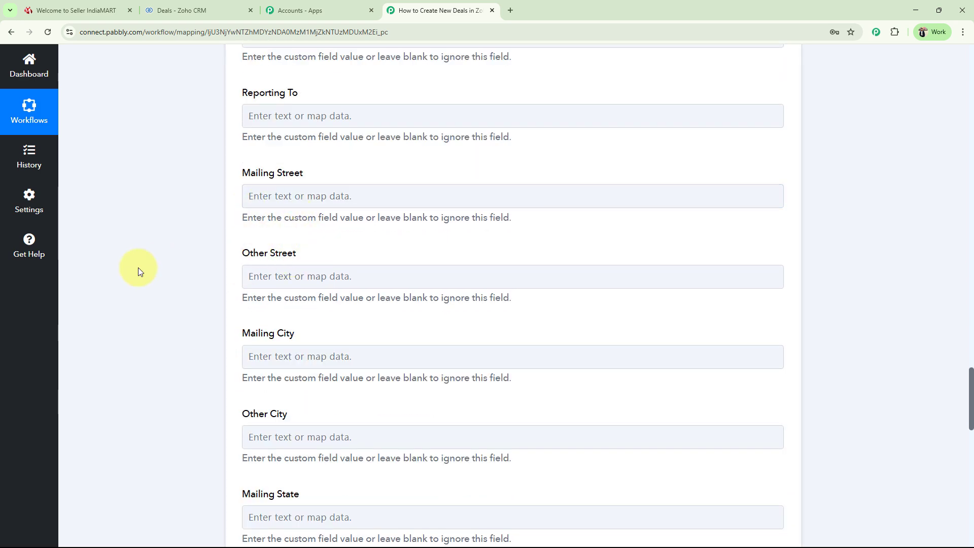
pyautogui.scroll(-2, 138, 268)
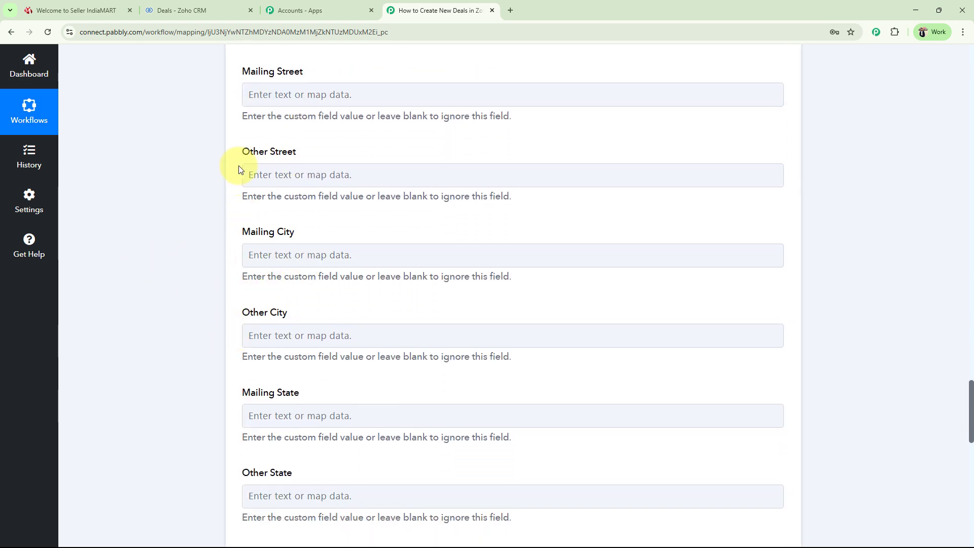
pyautogui.click(259, 255)
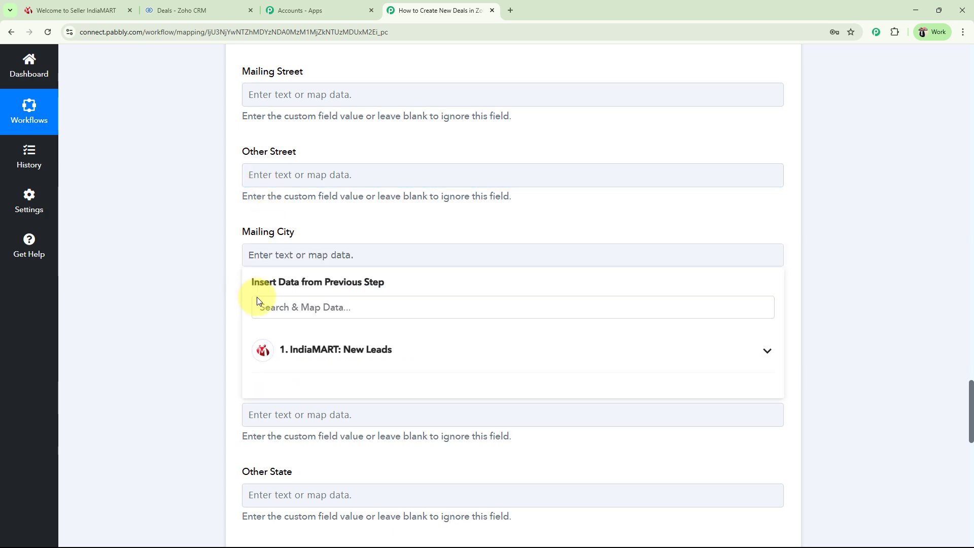
pyautogui.click(305, 352)
pyautogui.scroll(-5, 411, 457)
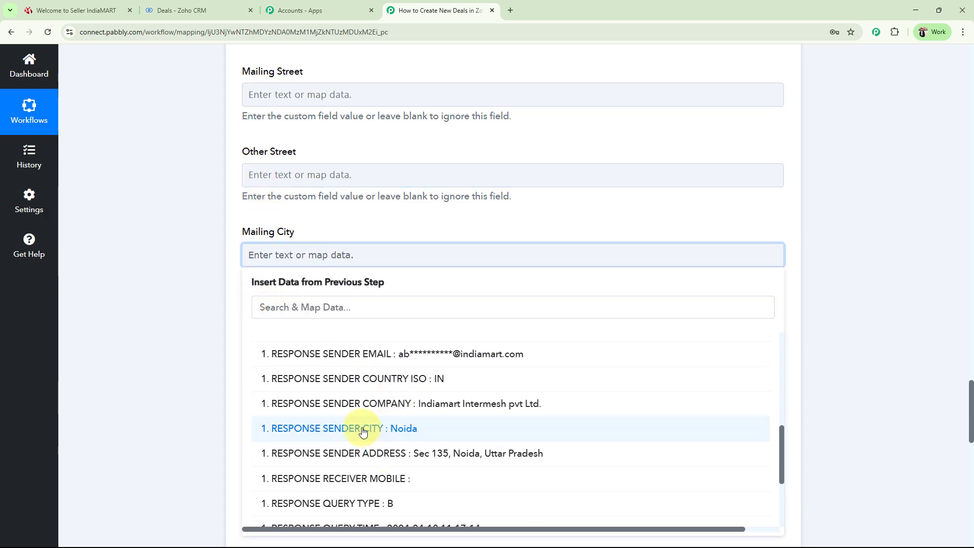
pyautogui.click(395, 443)
pyautogui.click(172, 331)
# Map the contact's Description field to RESPONSE QUERY MESSAGE from the IndiaMART trigger.
pyautogui.scroll(-3, 172, 332)
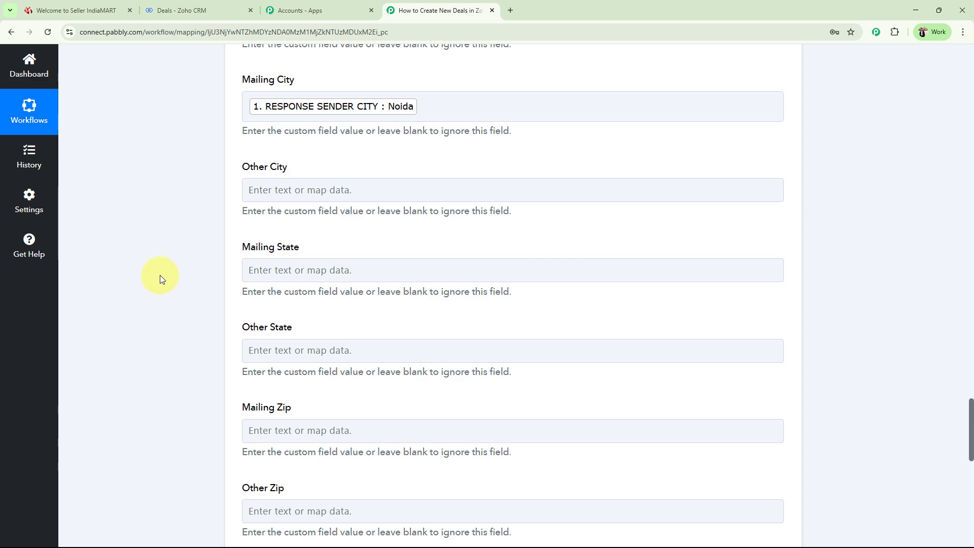
pyautogui.scroll(-4, 160, 287)
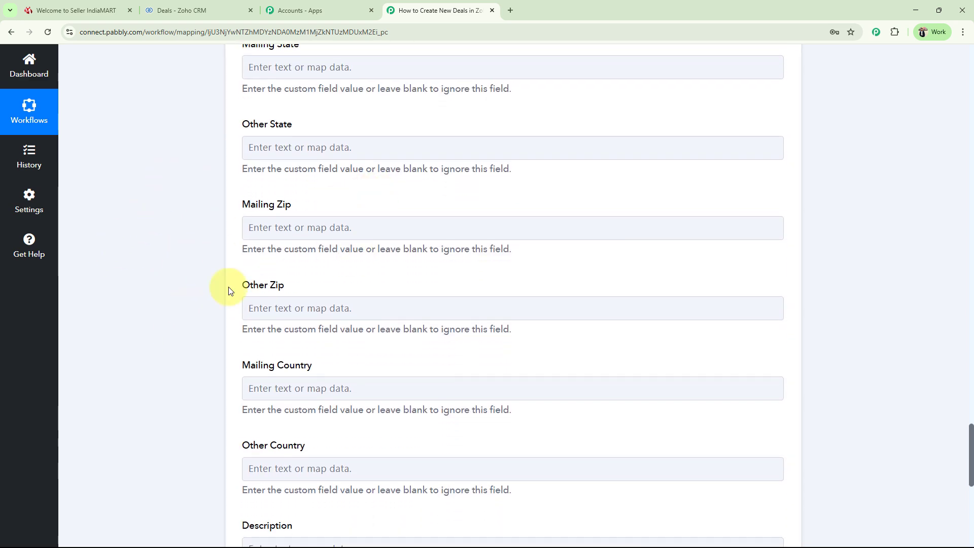
pyautogui.scroll(-3, 178, 343)
pyautogui.scroll(-3, 189, 370)
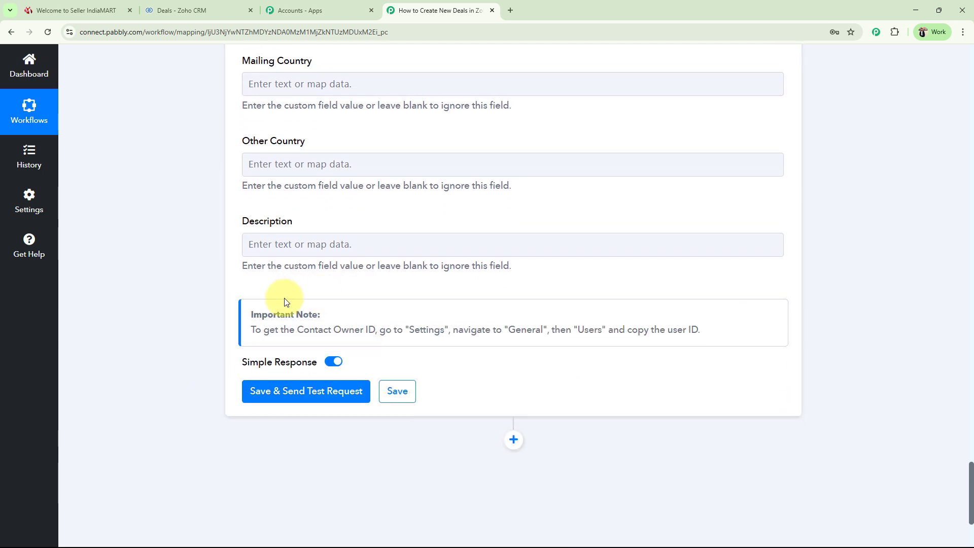
pyautogui.click(315, 246)
pyautogui.click(332, 353)
pyautogui.scroll(-4, 376, 406)
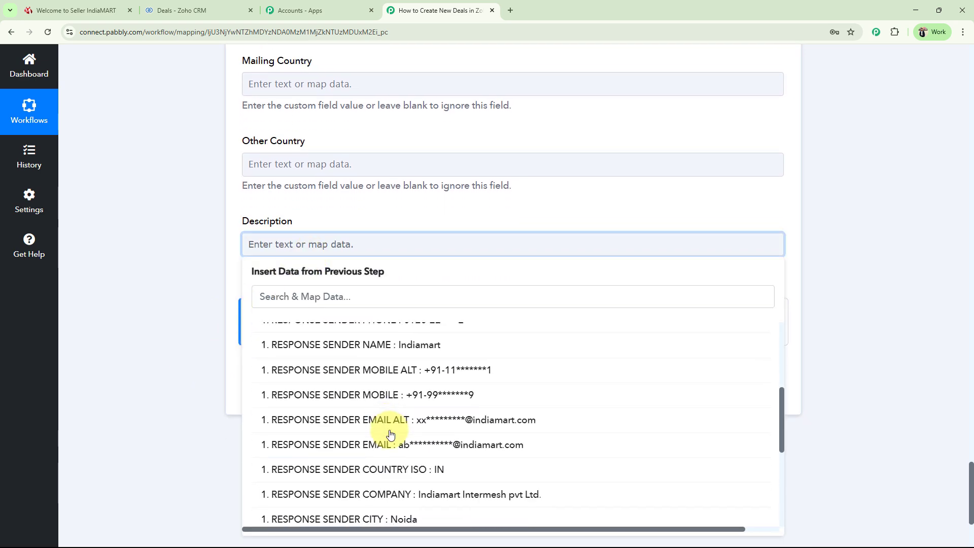
pyautogui.scroll(-3, 396, 437)
pyautogui.scroll(-3, 405, 443)
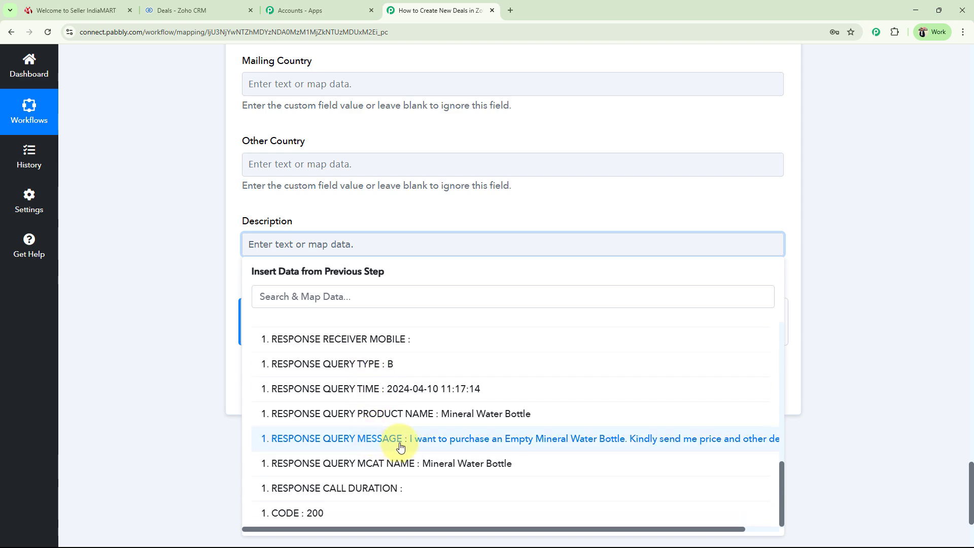
pyautogui.click(408, 440)
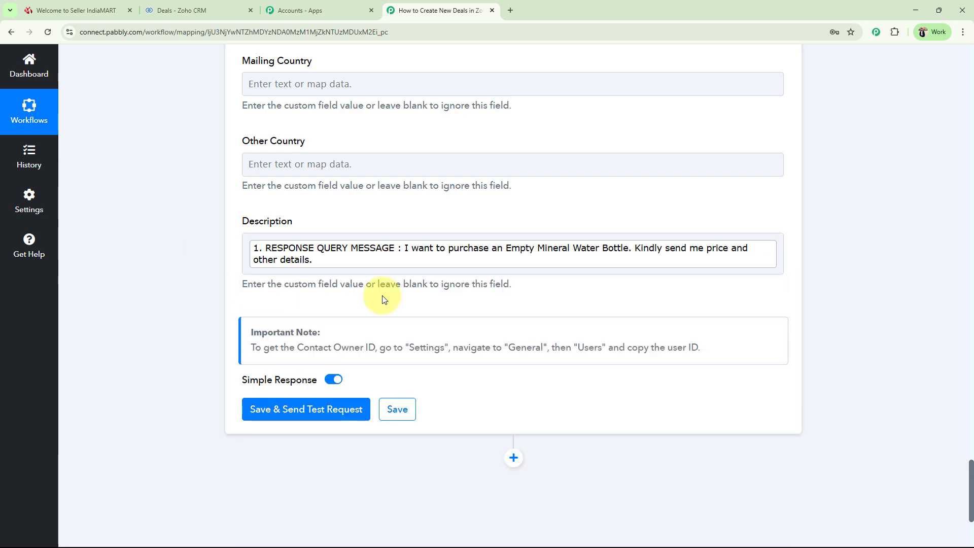
# Review the contact's First Name and Last Name mappings.
pyautogui.moveTo(967, 463); pyautogui.dragTo(969, 166)
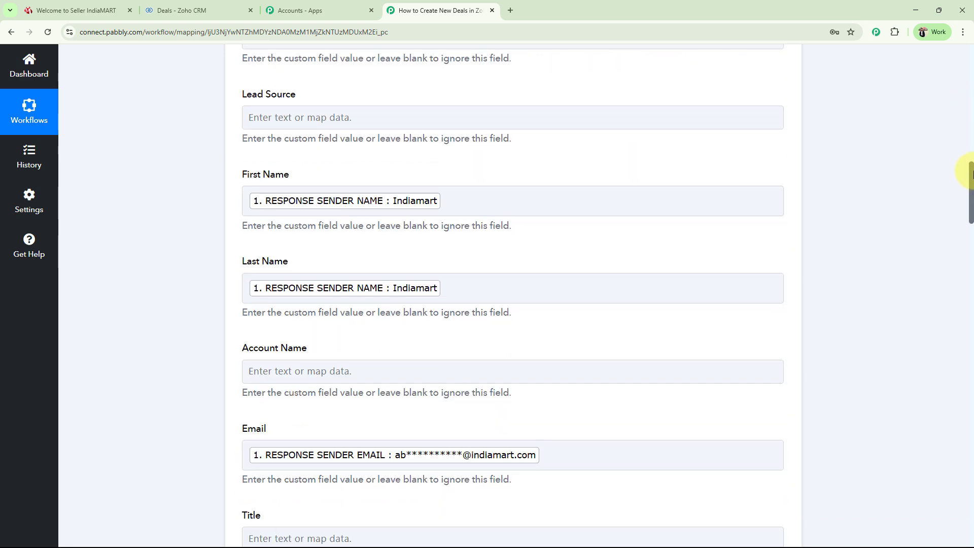
pyautogui.click(317, 297)
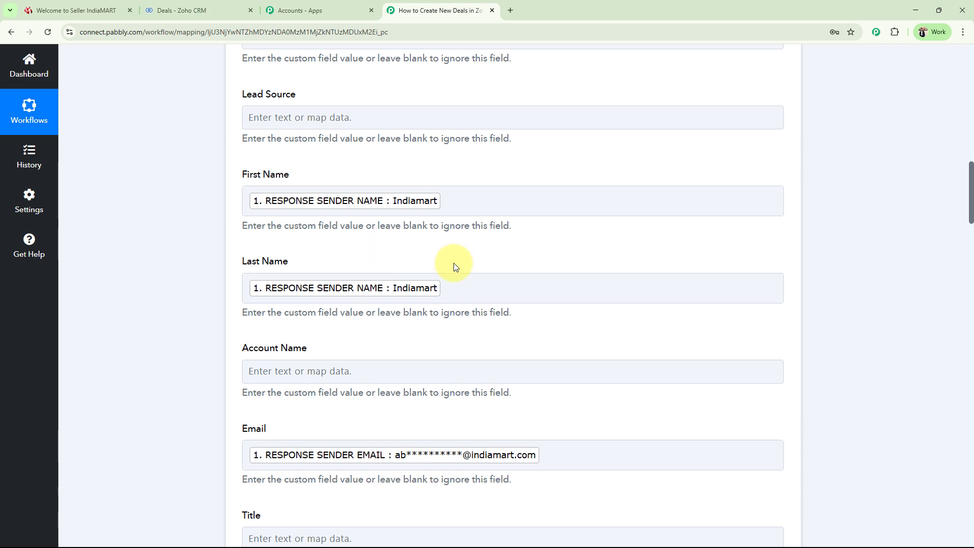
pyautogui.click(517, 285)
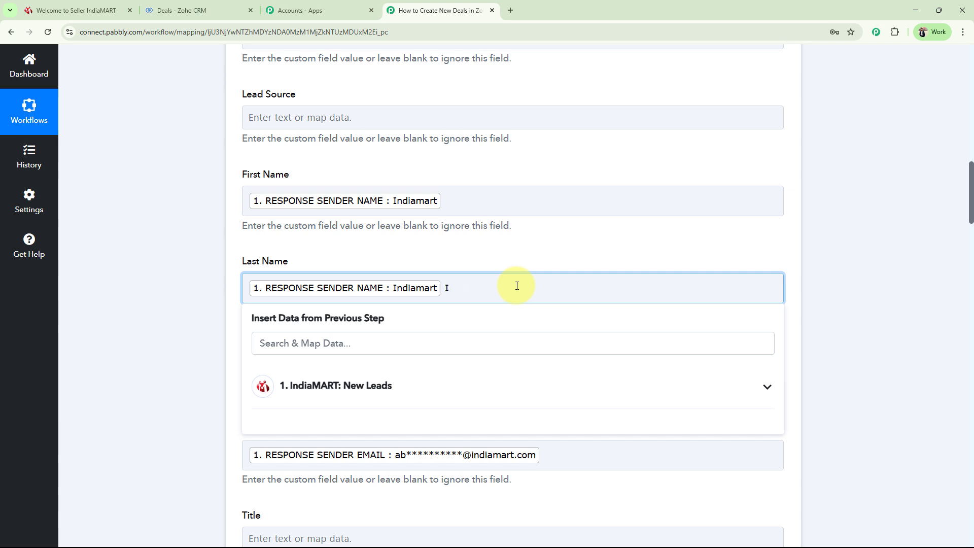
pyautogui.click(202, 306)
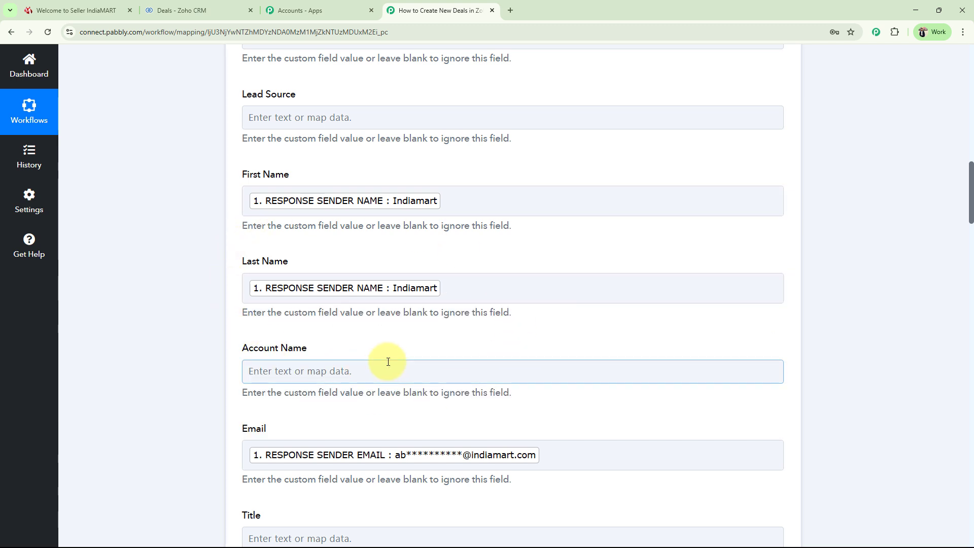
# Save the contact action with a test request to Zoho CRM and review the received response, including its result code.
pyautogui.click(970, 358)
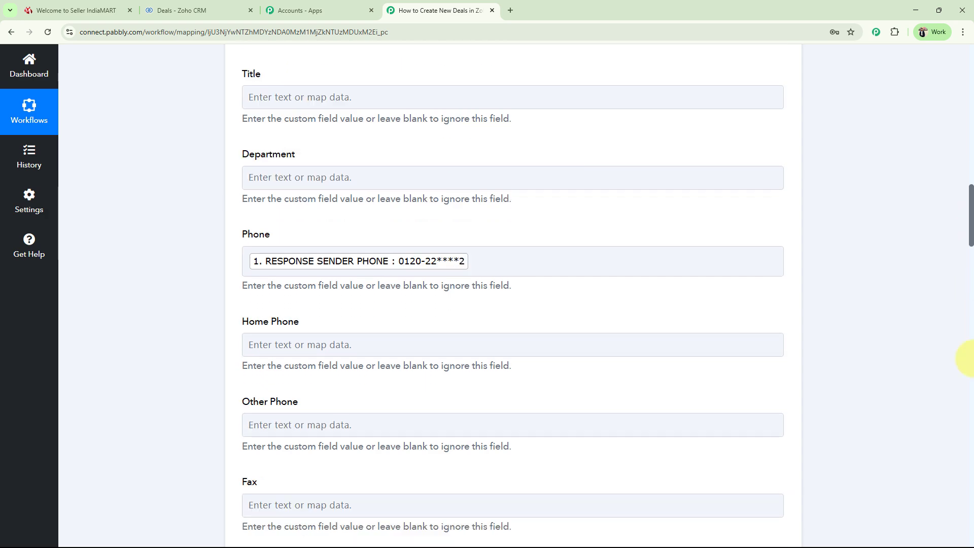
pyautogui.scroll(-15, 817, 443)
pyautogui.click(279, 255)
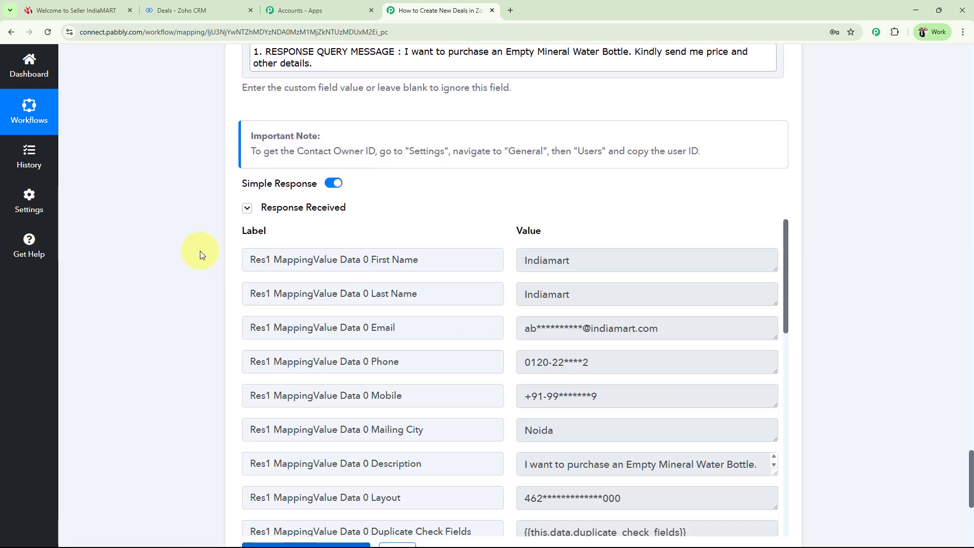
pyautogui.scroll(-2, 200, 251)
pyautogui.scroll(-8, 588, 229)
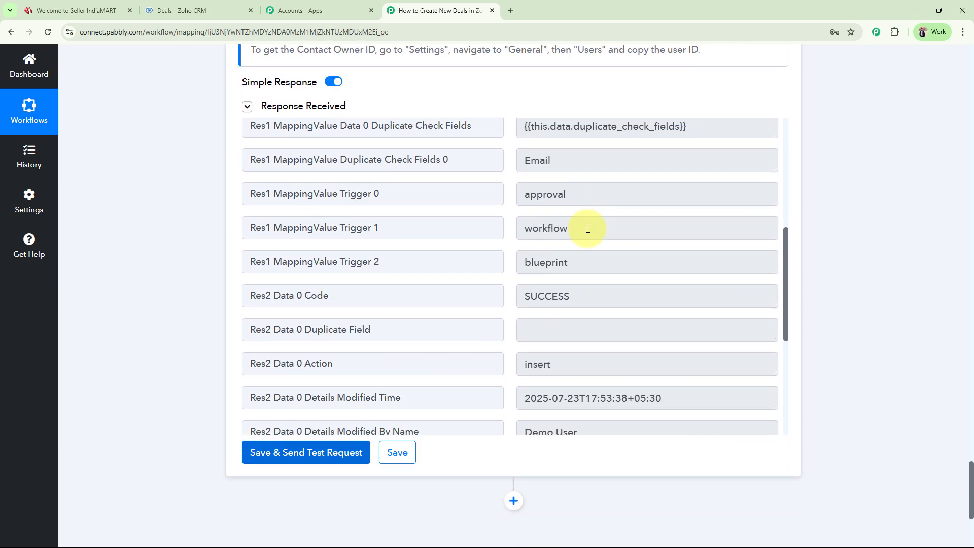
pyautogui.moveTo(583, 297); pyautogui.dragTo(469, 301)
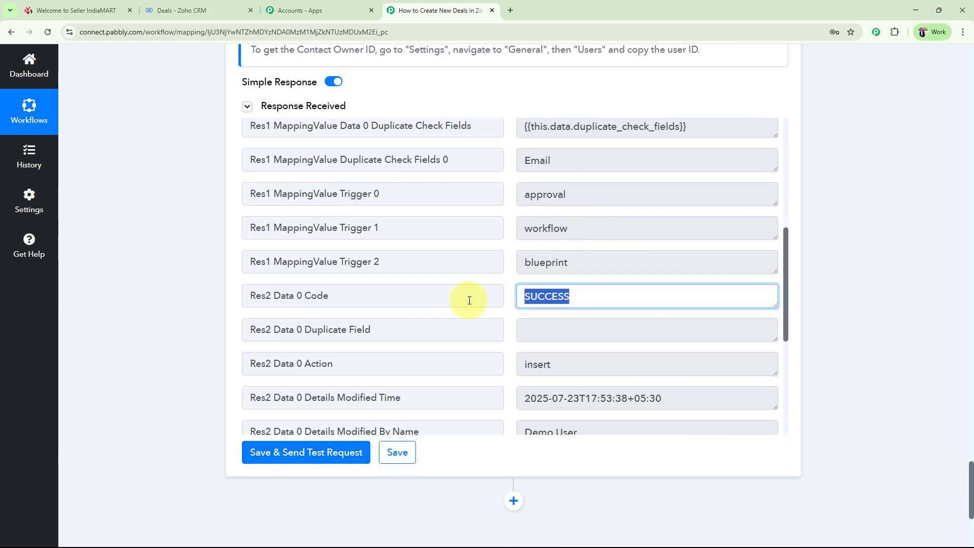
pyautogui.scroll(-5, 626, 289)
pyautogui.scroll(11, 626, 290)
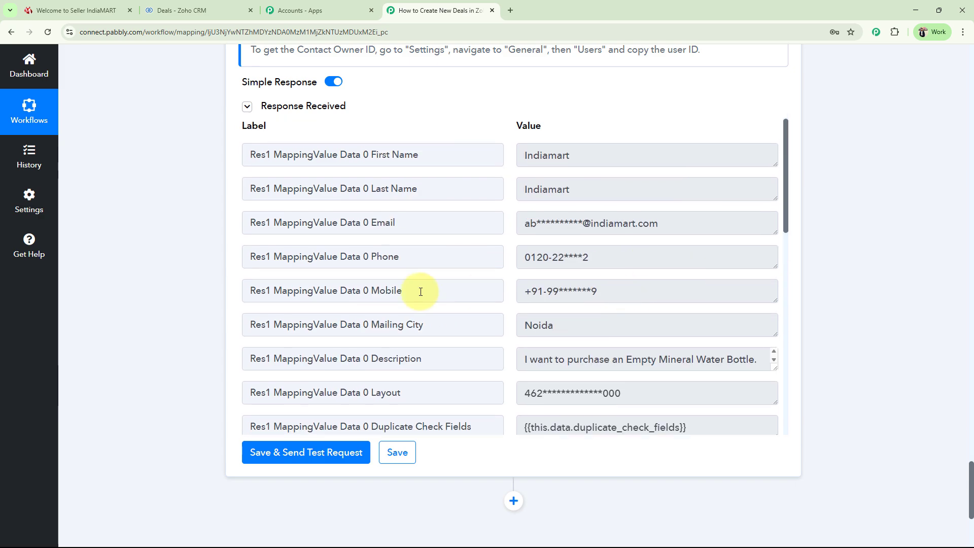
# Collapse the Zoho CRM Insert/Update Record with Subform Data action step.
pyautogui.scroll(15, 167, 288)
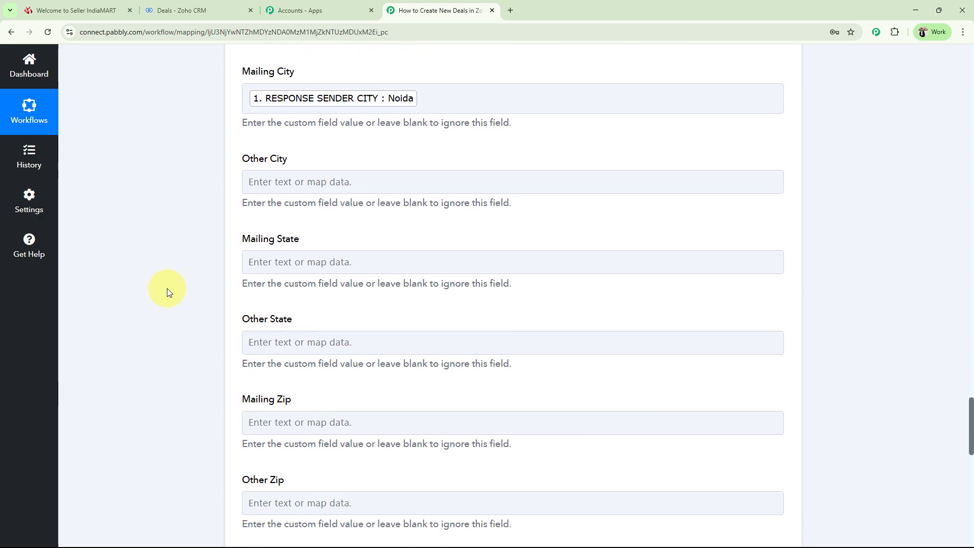
pyautogui.scroll(20, 167, 288)
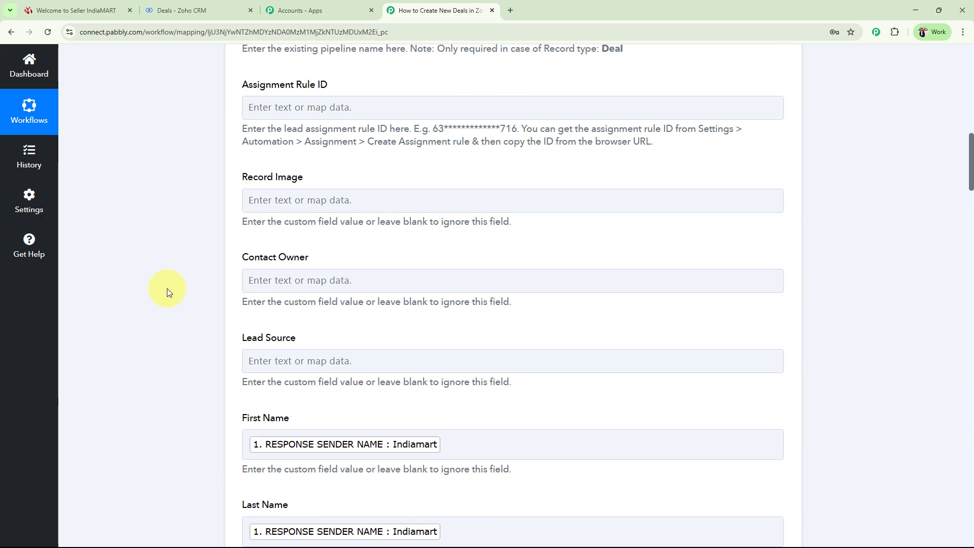
pyautogui.scroll(10, 167, 292)
pyautogui.click(252, 317)
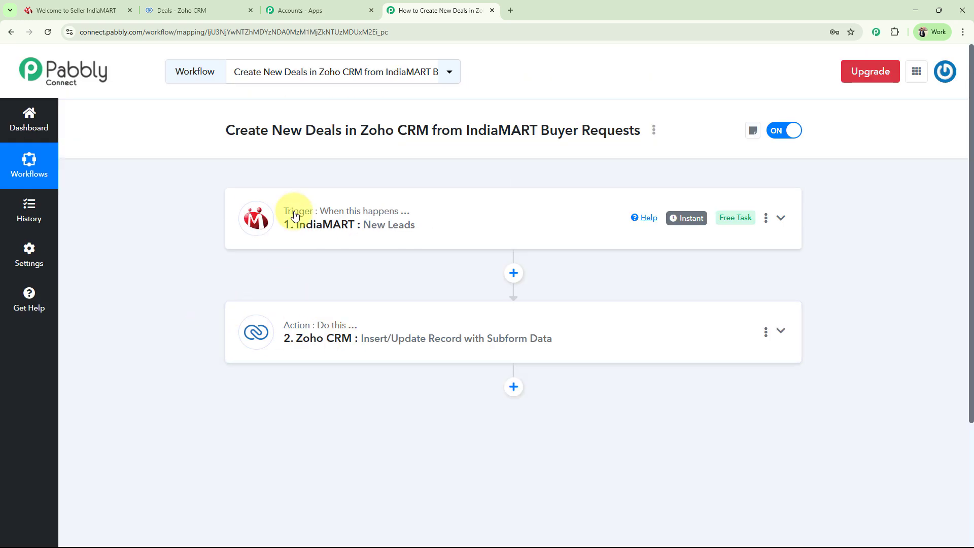
# Switch to Zoho CRM and check the new Indiamart contact's email, phone, mailing city and description, ending on the home page.
pyautogui.click(183, 10)
pyautogui.click(178, 59)
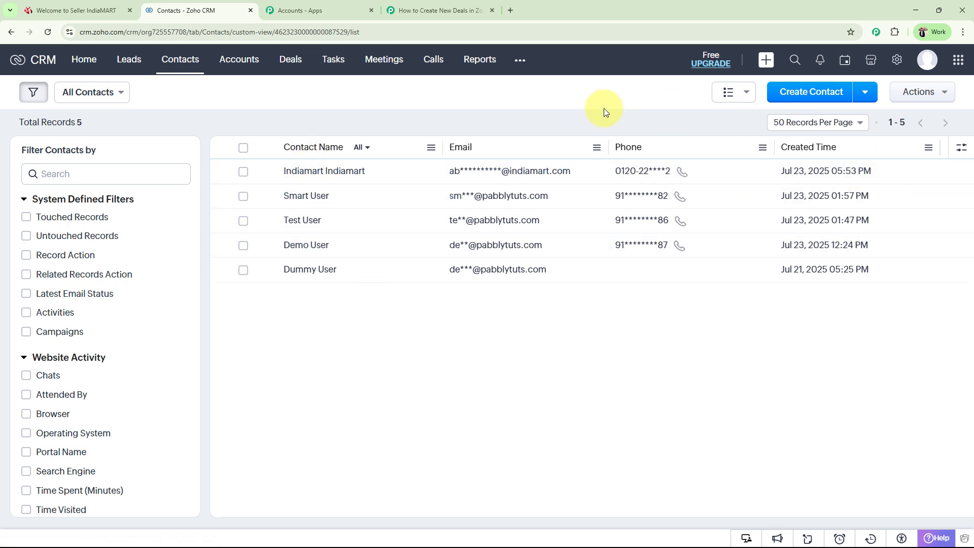
pyautogui.click(312, 173)
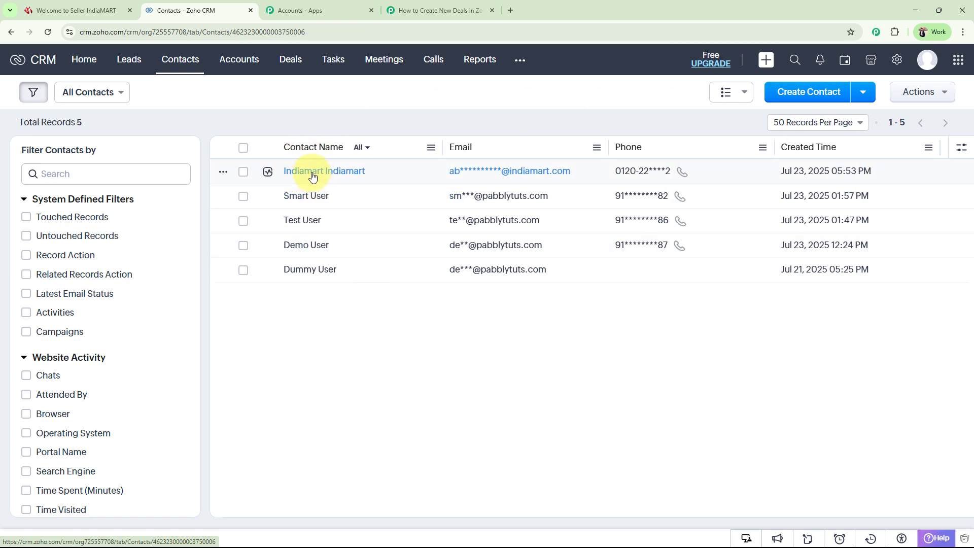
pyautogui.scroll(-7, 365, 274)
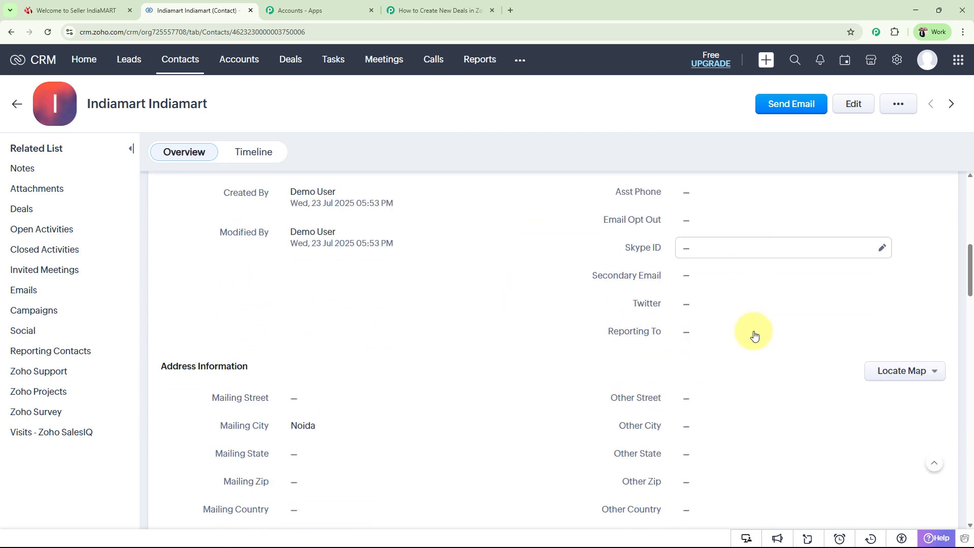
pyautogui.scroll(-6, 426, 272)
pyautogui.scroll(2, 401, 315)
pyautogui.scroll(-2, 275, 271)
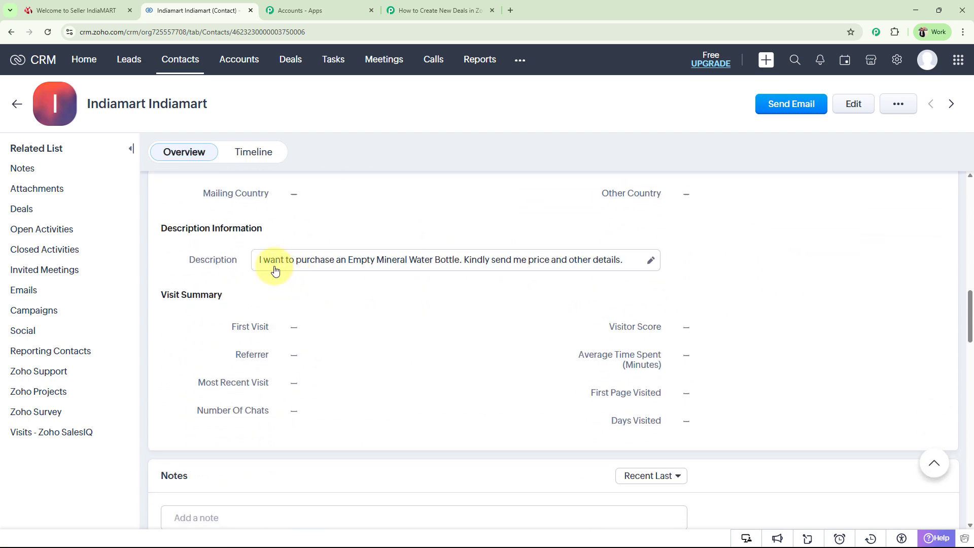
pyautogui.scroll(15, 276, 270)
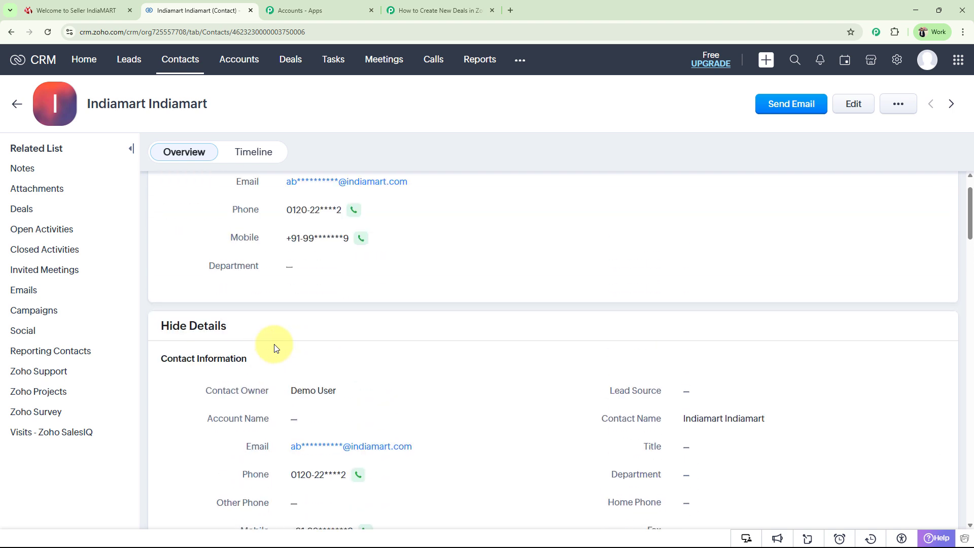
pyautogui.scroll(1, 309, 281)
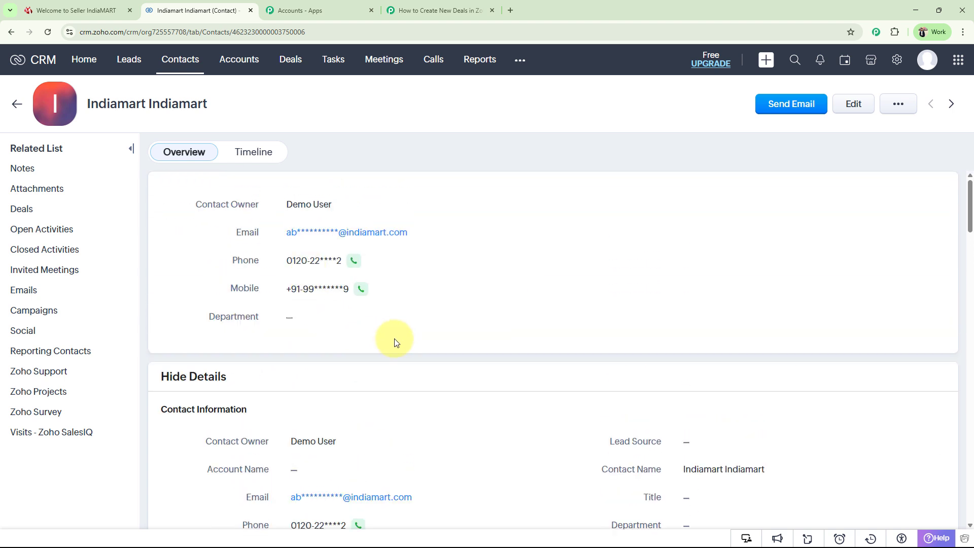
pyautogui.scroll(-2, 390, 337)
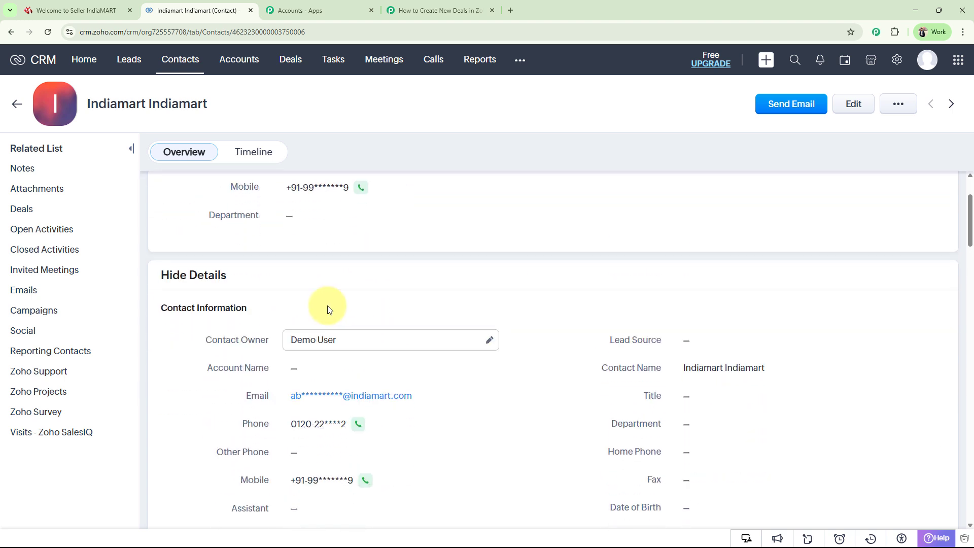
pyautogui.click(77, 62)
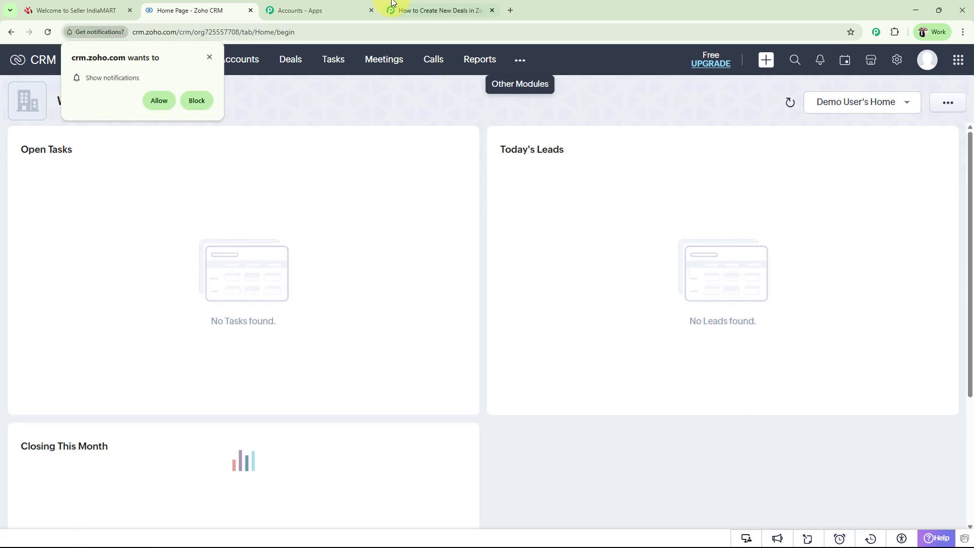
# Switch to Pabbly Connect and add a new action after the contact step with Zoho CRM as its app.
pyautogui.click(400, 10)
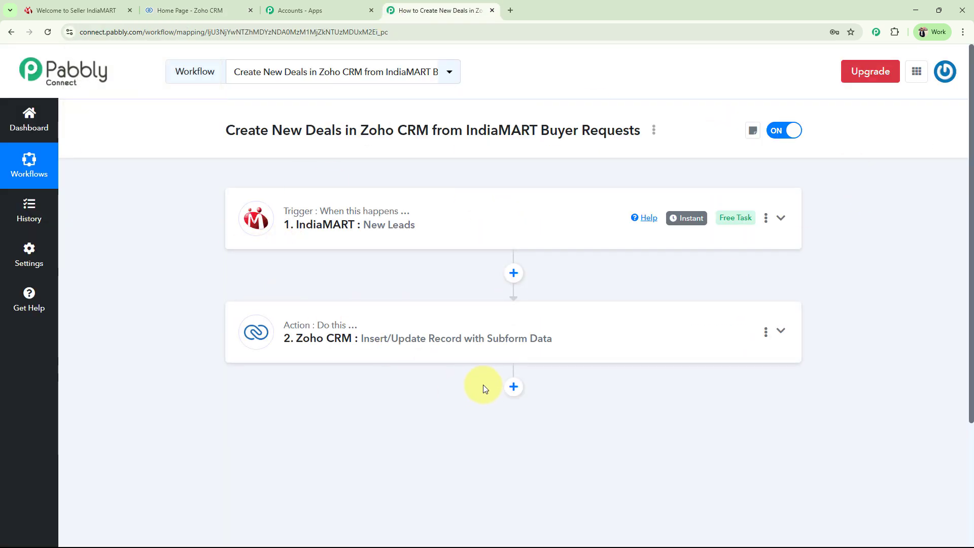
pyautogui.click(514, 387)
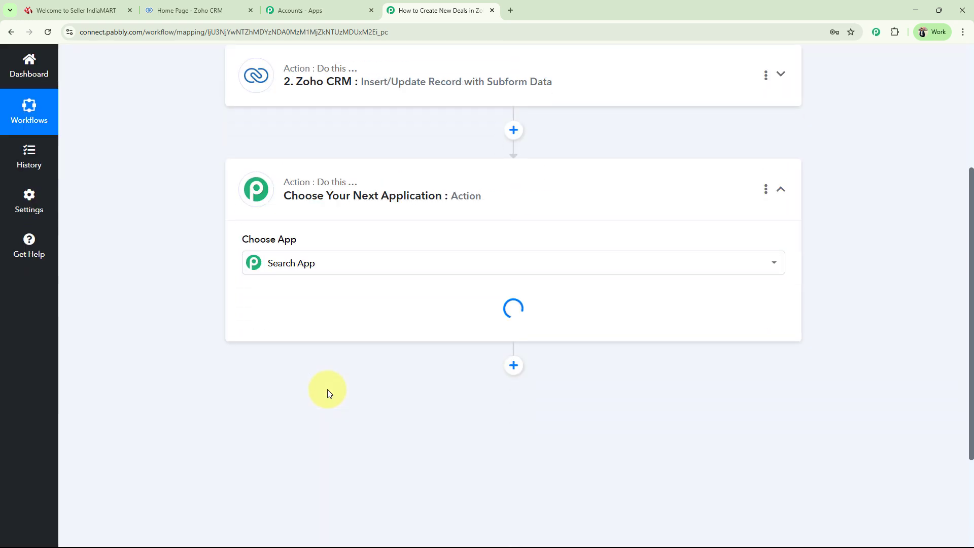
pyautogui.click(293, 262)
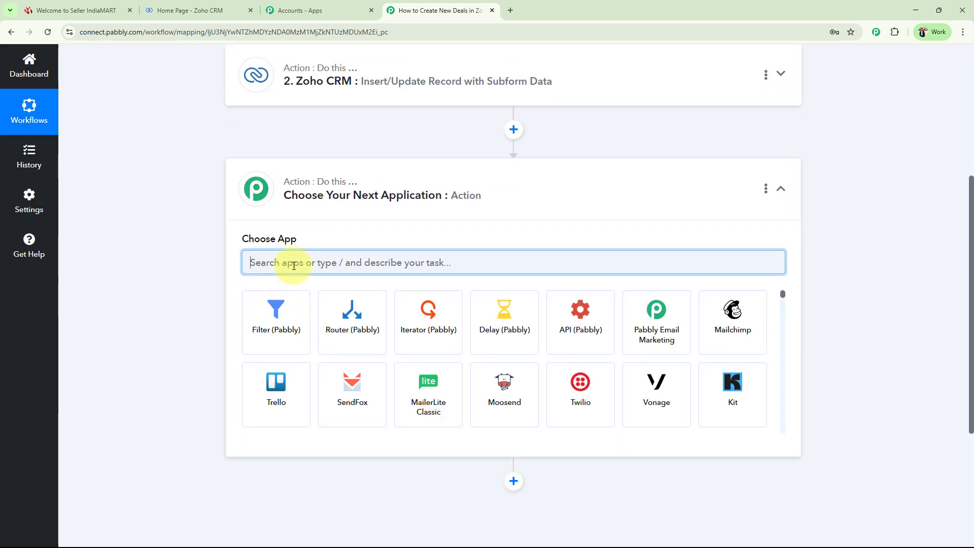
pyautogui.write('Zogh')
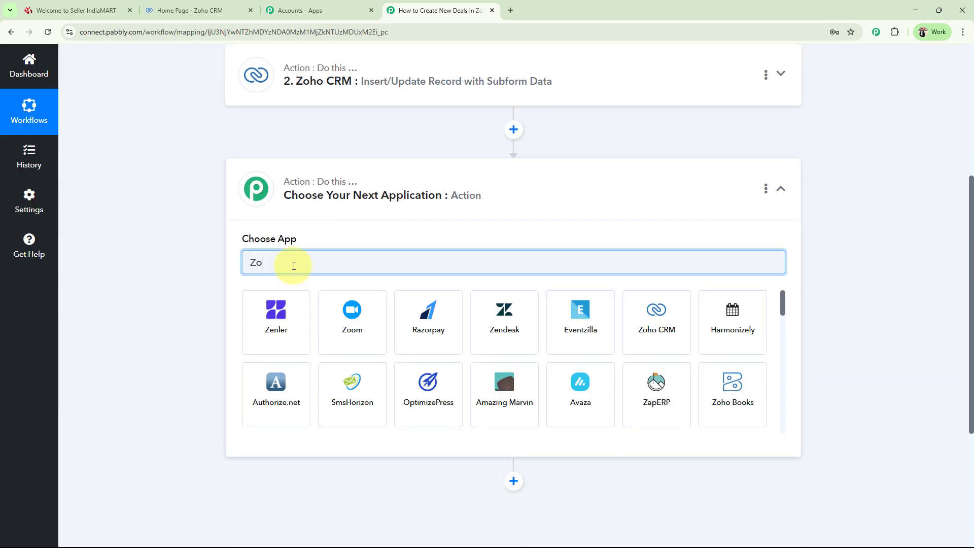
pyautogui.press('BackSpace')
pyautogui.press('BackSpace')
pyautogui.write('ho')
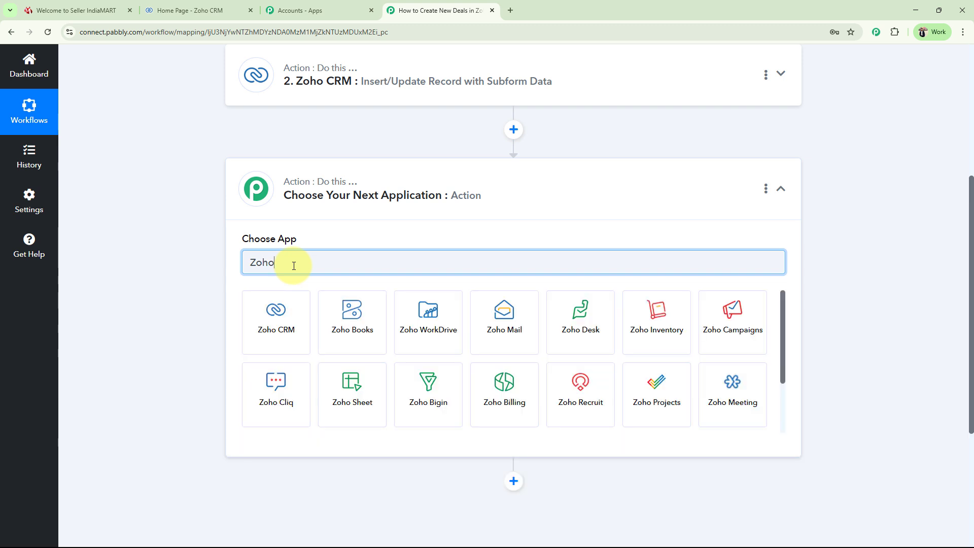
pyautogui.click(261, 311)
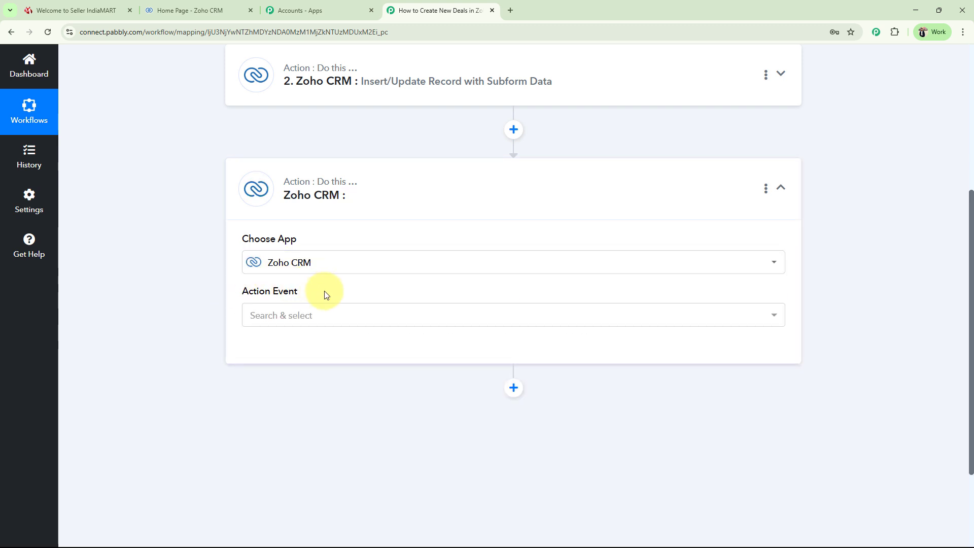
# Set the new action's event to Insert/Update Record with Subform Data and connect it to Zoho CRM.
pyautogui.click(295, 312)
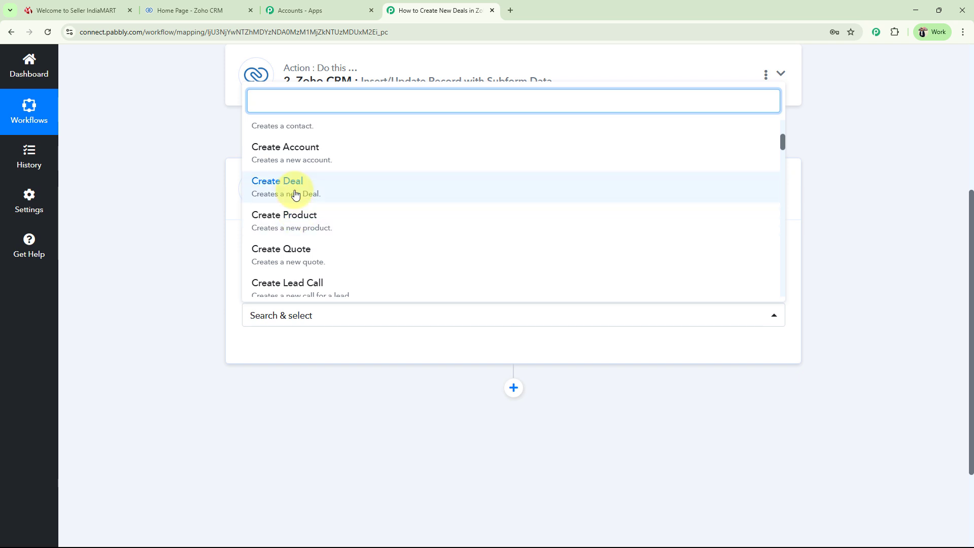
pyautogui.click(293, 193)
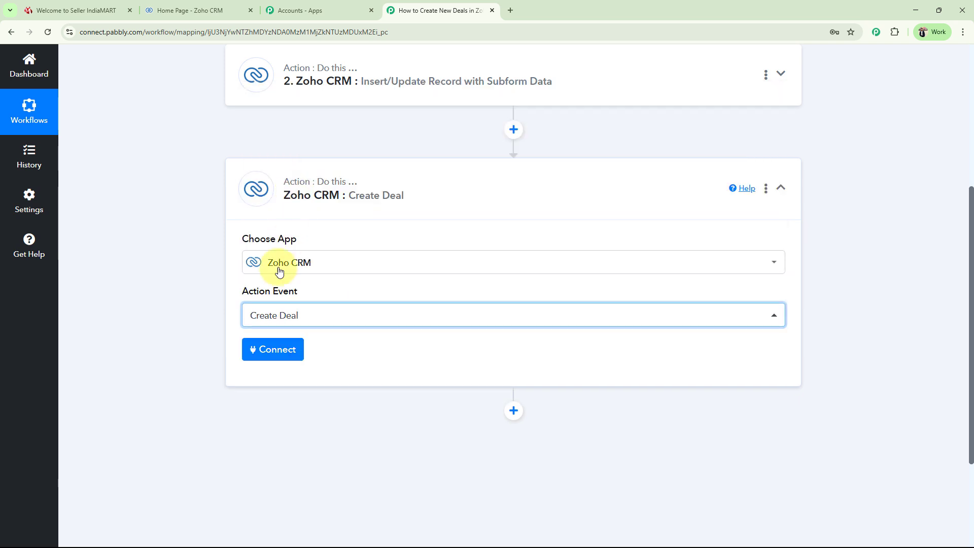
pyautogui.click(275, 318)
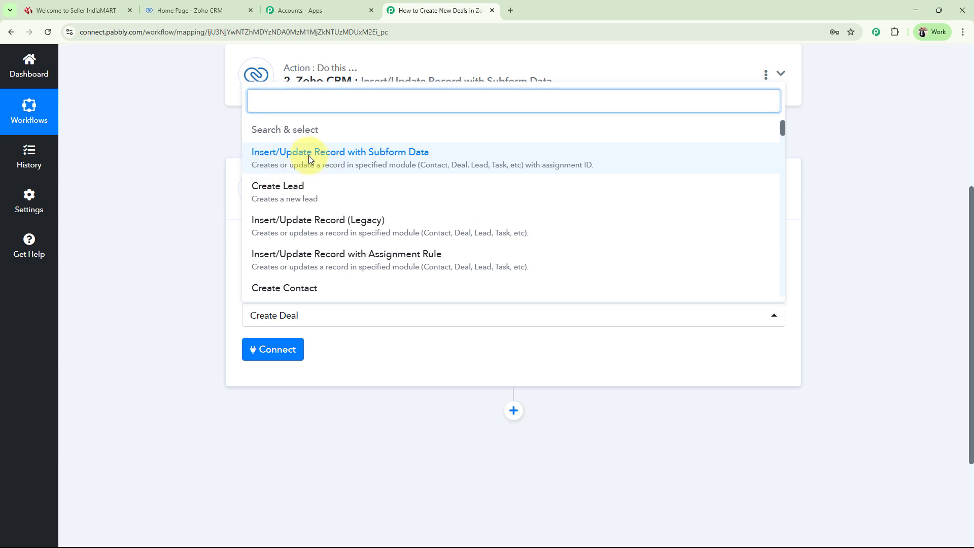
pyautogui.click(328, 159)
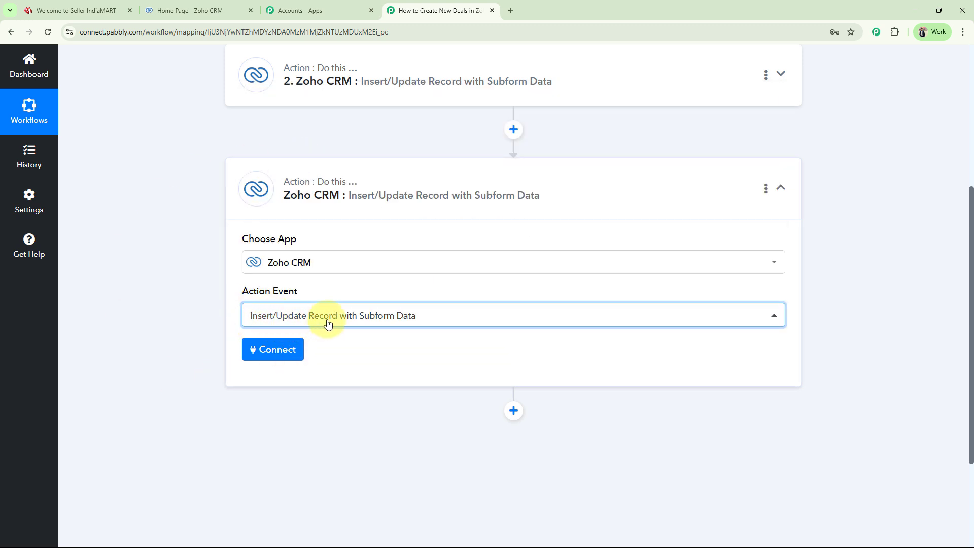
pyautogui.click(271, 348)
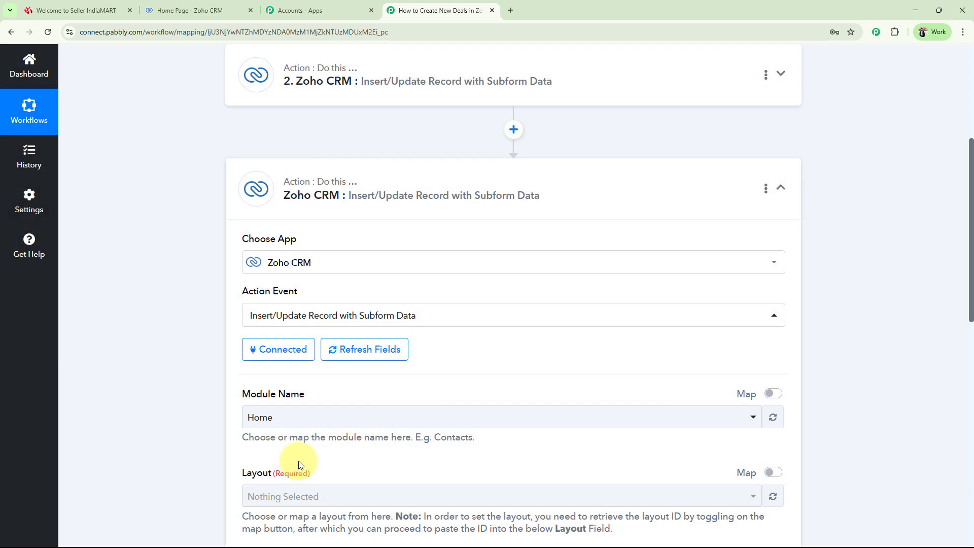
# Choose Deals as the module for the new Zoho CRM action.
pyautogui.scroll(-5, 299, 461)
pyautogui.click(278, 164)
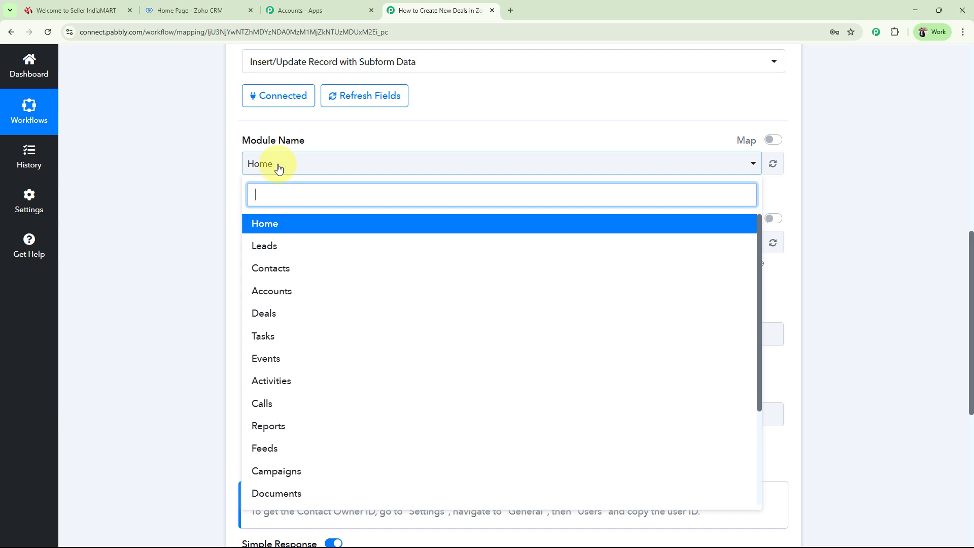
pyautogui.click(274, 312)
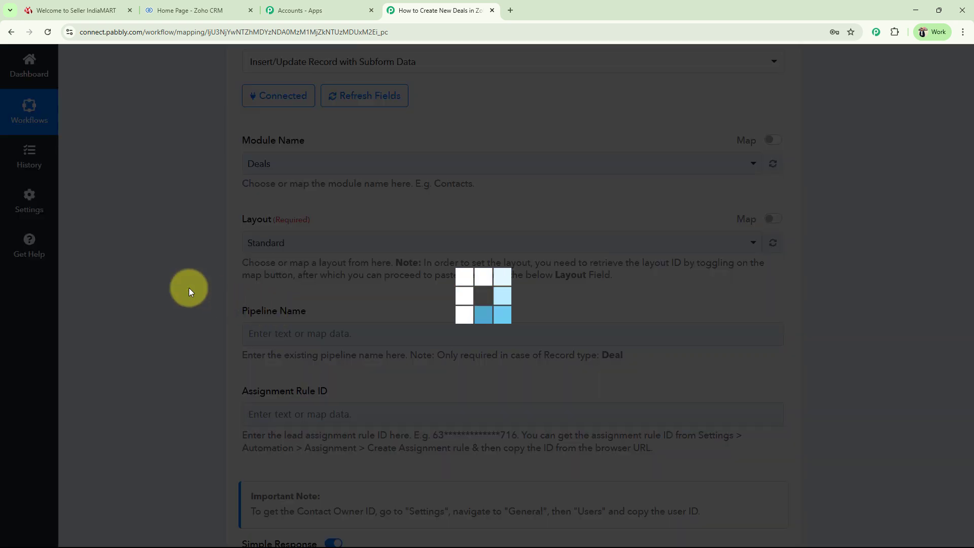
# Set the deal's Potential Name to "New IndiaMart Deal", leaving the pipeline, assignment rule, owner and amount fields blank.
pyautogui.scroll(-2, 186, 322)
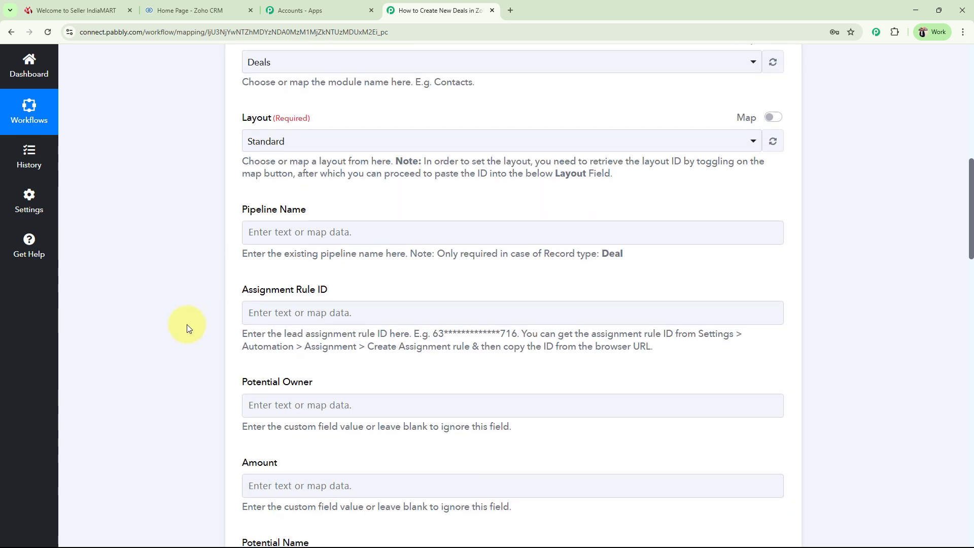
pyautogui.moveTo(242, 209); pyautogui.dragTo(311, 210)
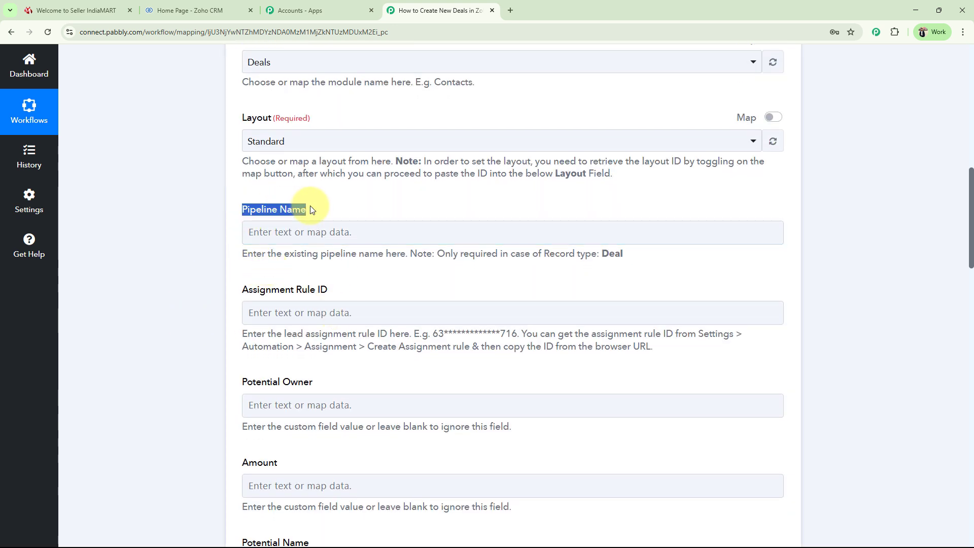
pyautogui.click(136, 267)
pyautogui.scroll(-3, 135, 264)
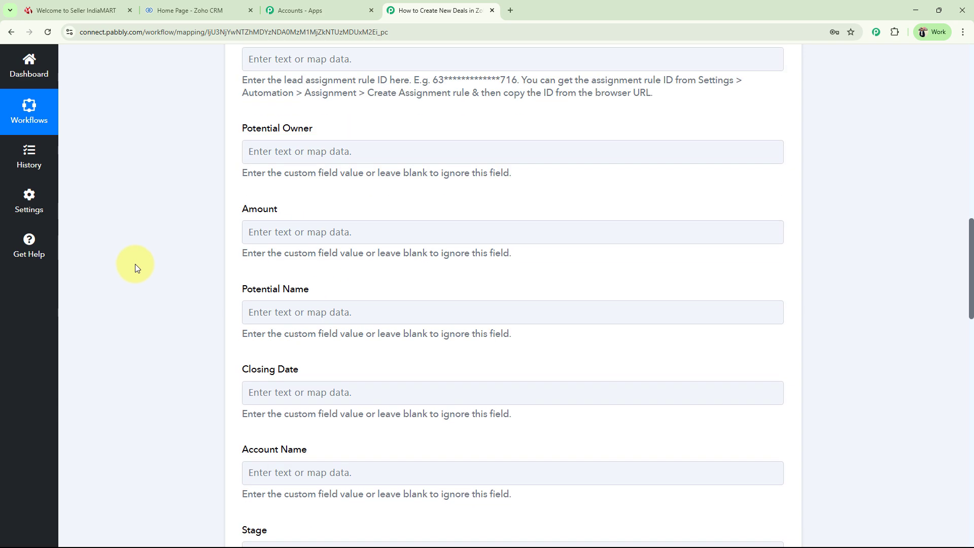
pyautogui.scroll(-2, 159, 230)
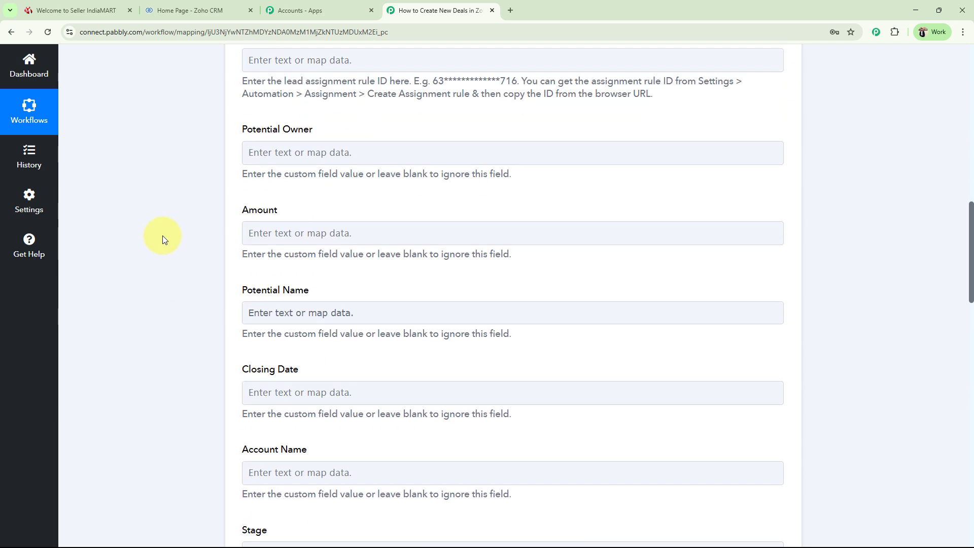
pyautogui.click(292, 316)
pyautogui.write('New IndiaMart Deal')
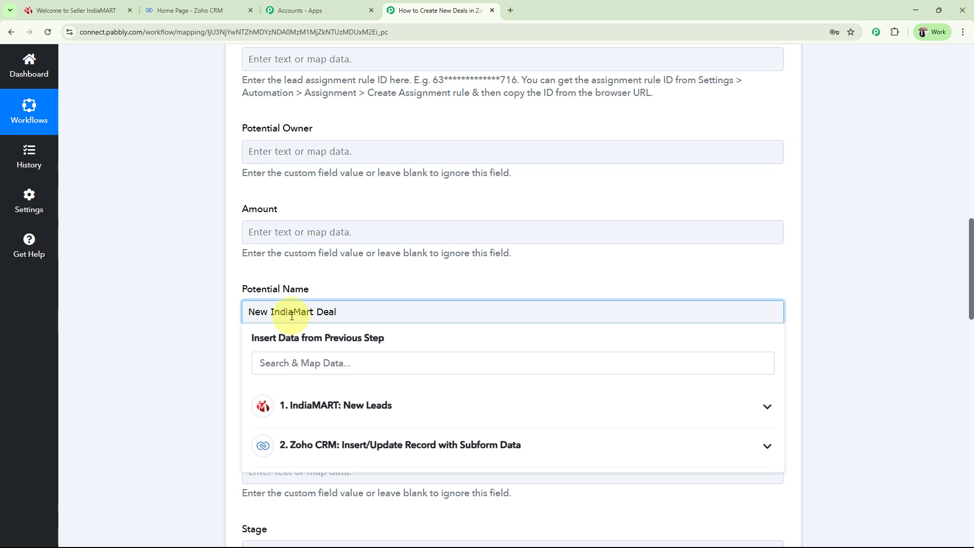
pyautogui.click(160, 334)
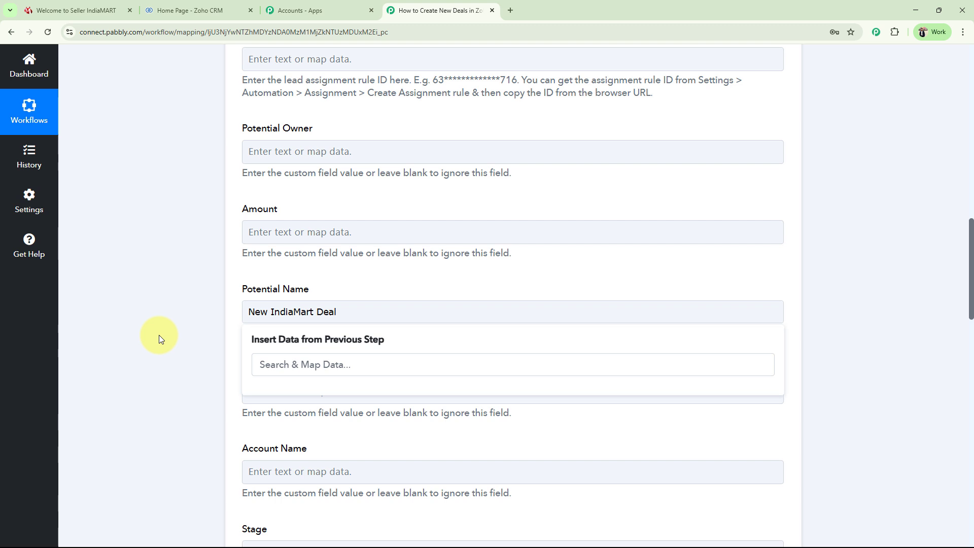
# Examine the deal fields that follow the Potential Name, including Closing Date, Account Name and Stage.
pyautogui.scroll(-2, 192, 309)
pyautogui.moveTo(240, 268); pyautogui.dragTo(299, 268)
pyautogui.click(196, 306)
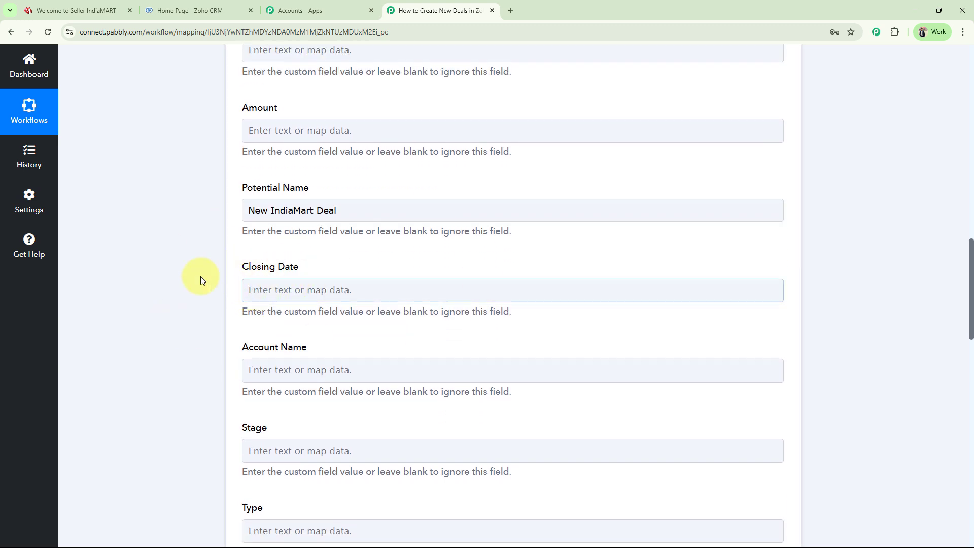
pyautogui.scroll(-2, 190, 318)
pyautogui.scroll(-3, 180, 312)
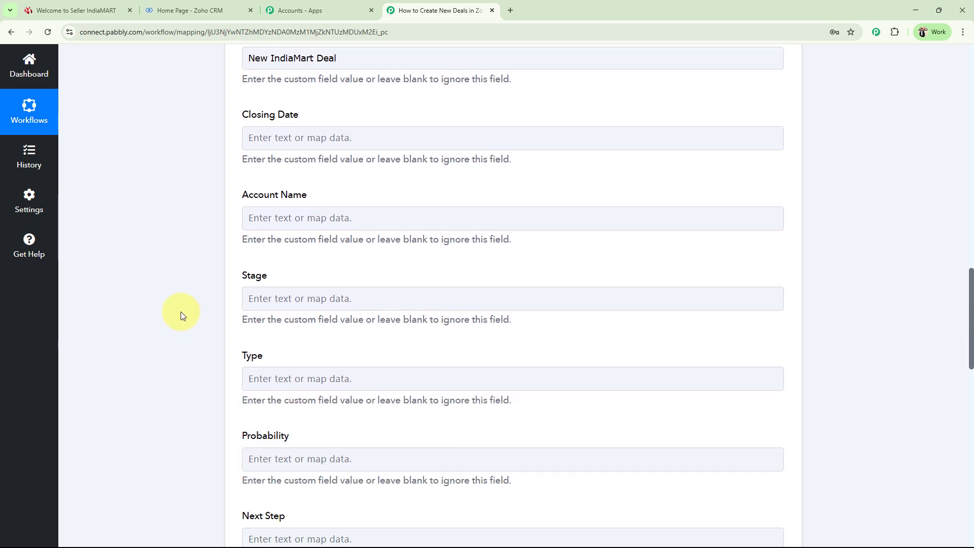
pyautogui.scroll(2, 194, 285)
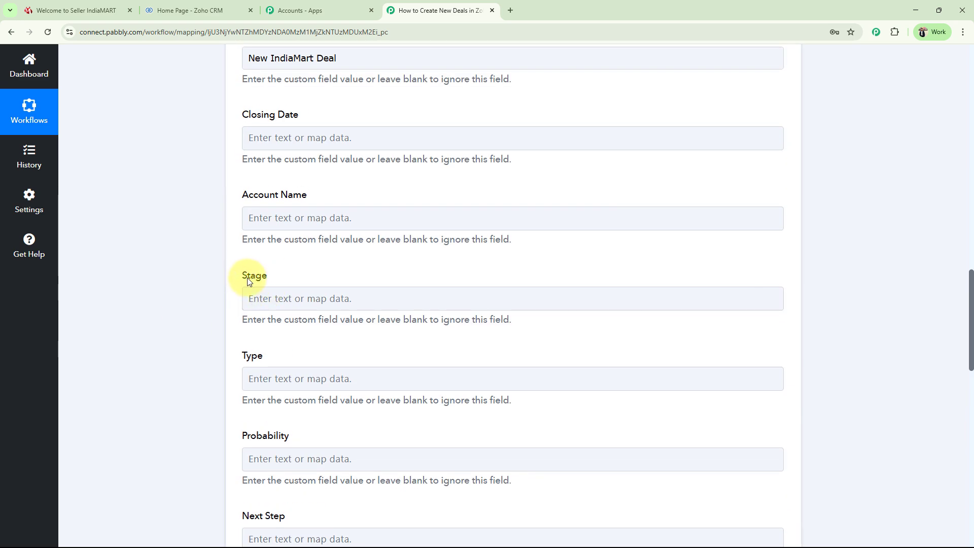
pyautogui.click(172, 311)
pyautogui.scroll(-1, 172, 310)
pyautogui.scroll(2, 173, 310)
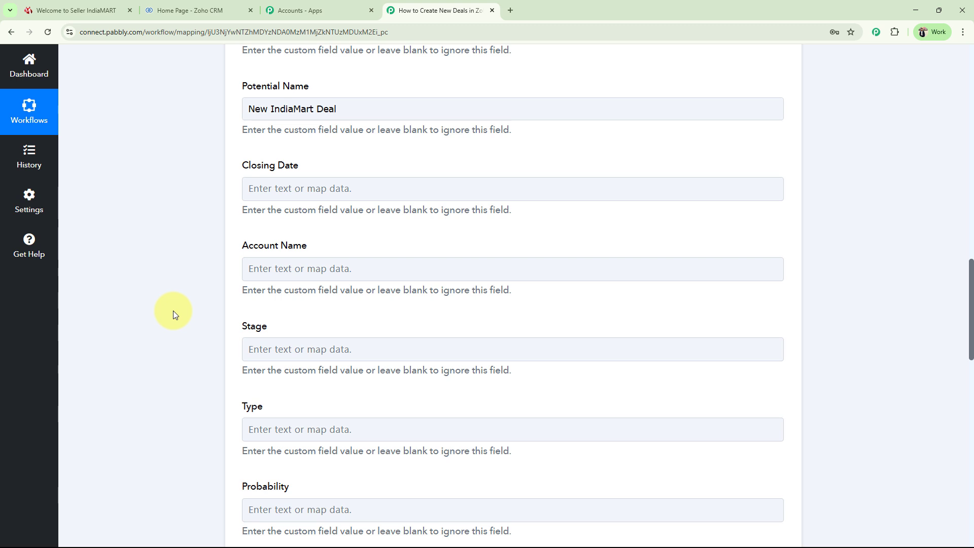
# Switch to Zoho CRM, dismiss the notification request and review the stage names on the Deals board.
pyautogui.click(194, 9)
pyautogui.click(295, 69)
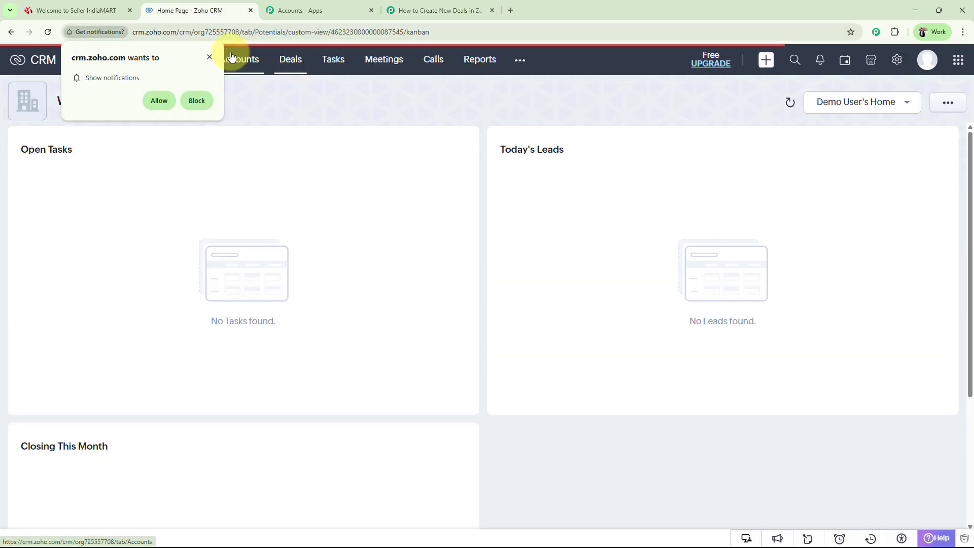
pyautogui.click(209, 57)
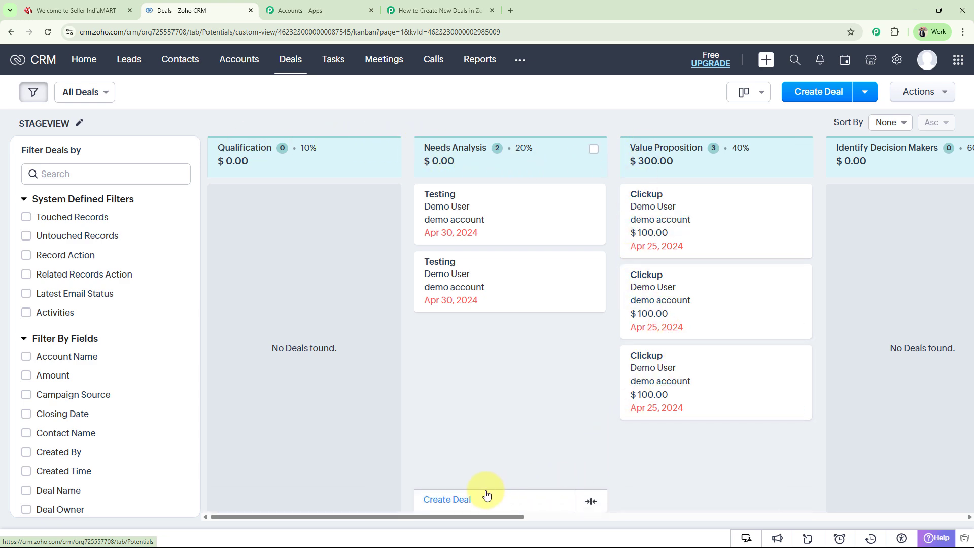
pyautogui.moveTo(482, 516); pyautogui.dragTo(413, 489)
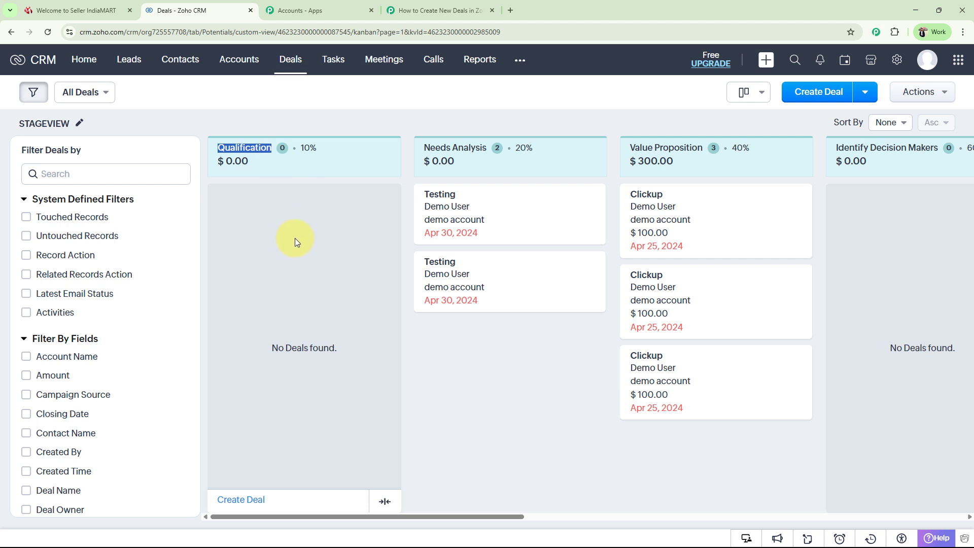
# Switch back to Pabbly Connect and set the deal's Stage to "Qualification".
pyautogui.click(440, 10)
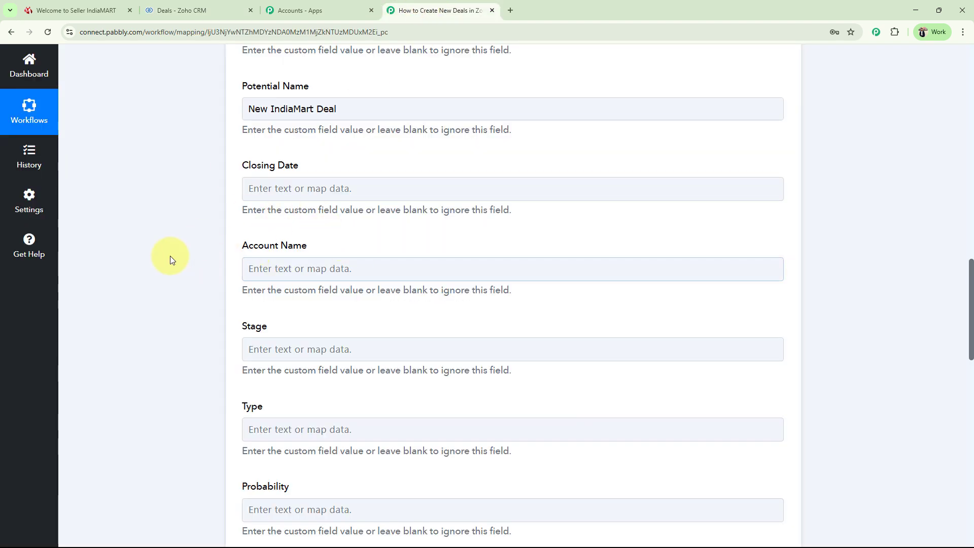
pyautogui.click(295, 351)
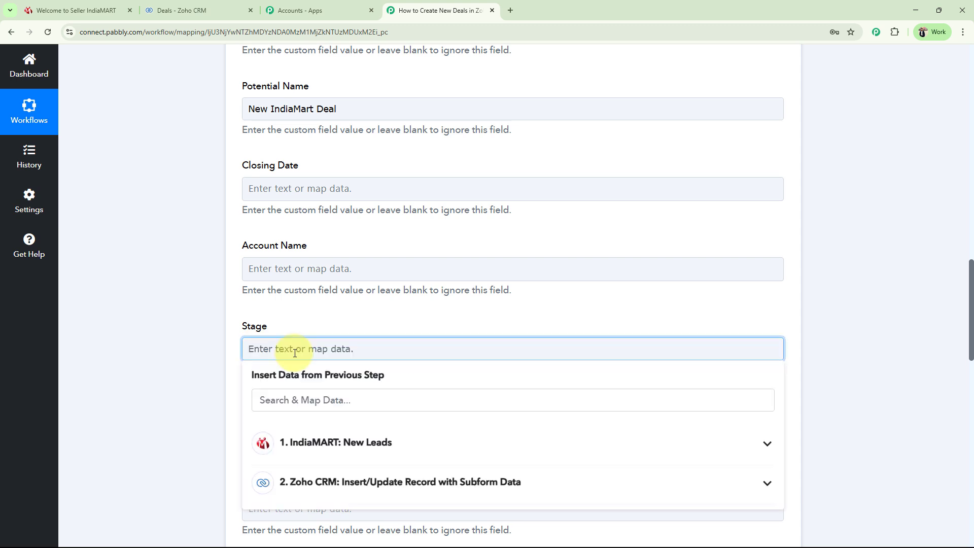
pyautogui.write('Qualification')
pyautogui.click(176, 348)
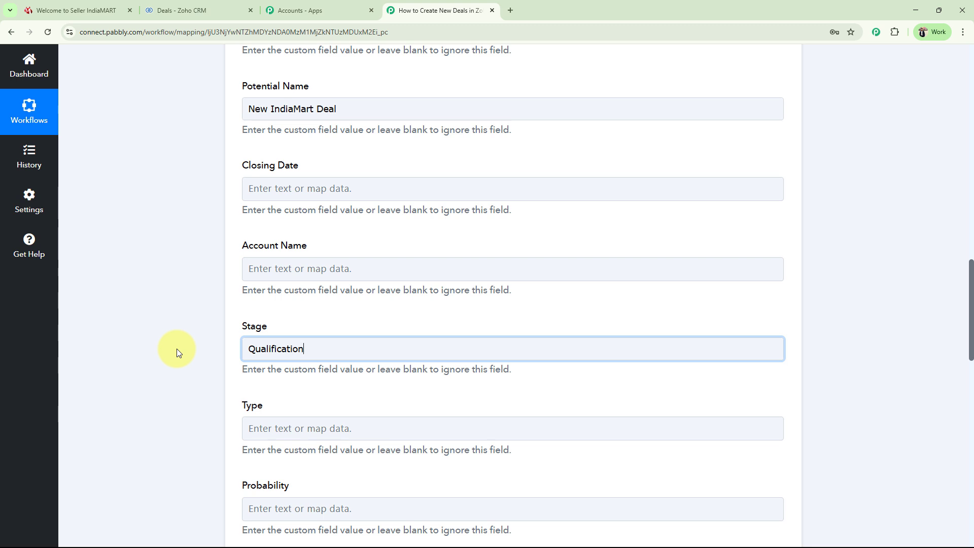
# Set the deal's Lead Source to "IndiaMart".
pyautogui.scroll(-4, 177, 352)
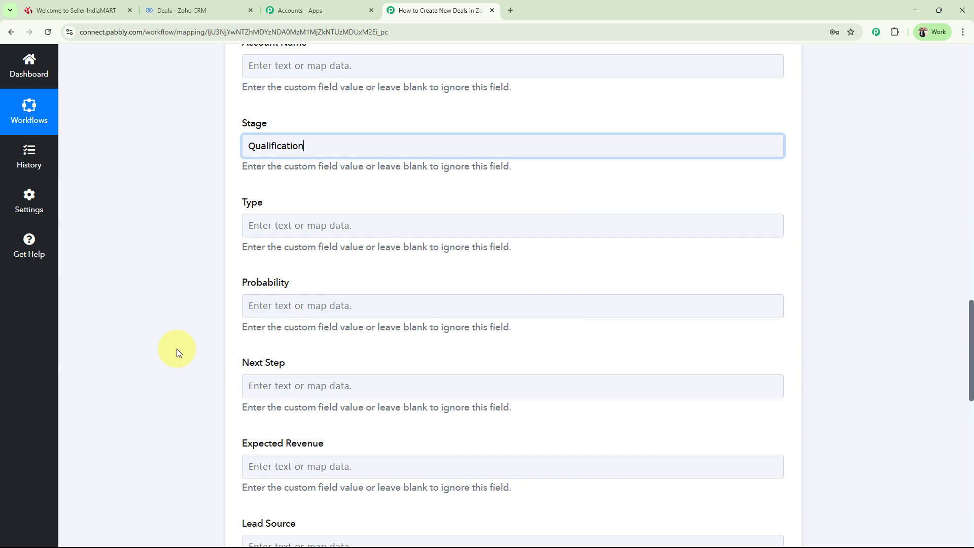
pyautogui.scroll(-3, 177, 349)
pyautogui.scroll(-3, 194, 345)
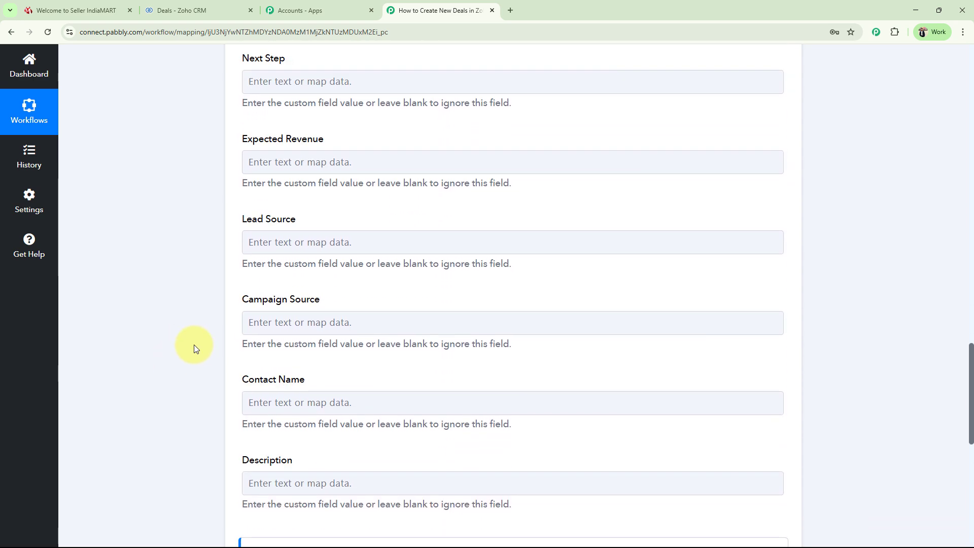
pyautogui.click(308, 251)
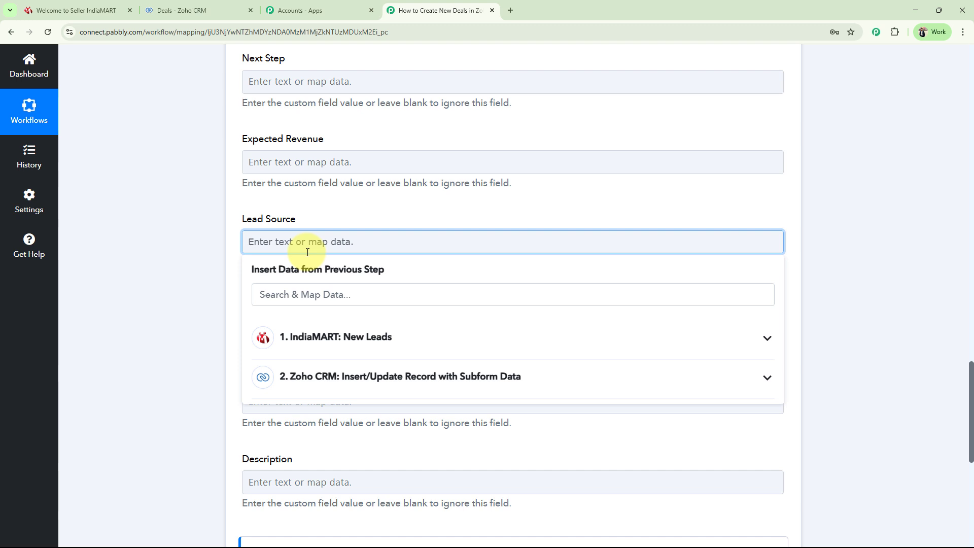
pyautogui.write('IndiaMart')
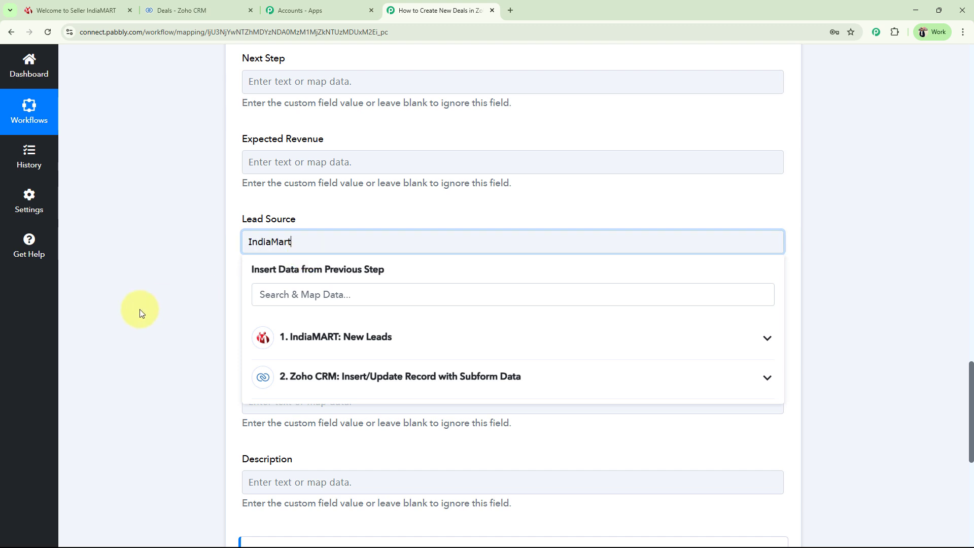
pyautogui.click(139, 310)
# Examine the Contact Name field of the deal action and review the workflow's preceding Zoho CRM action.
pyautogui.scroll(-3, 139, 310)
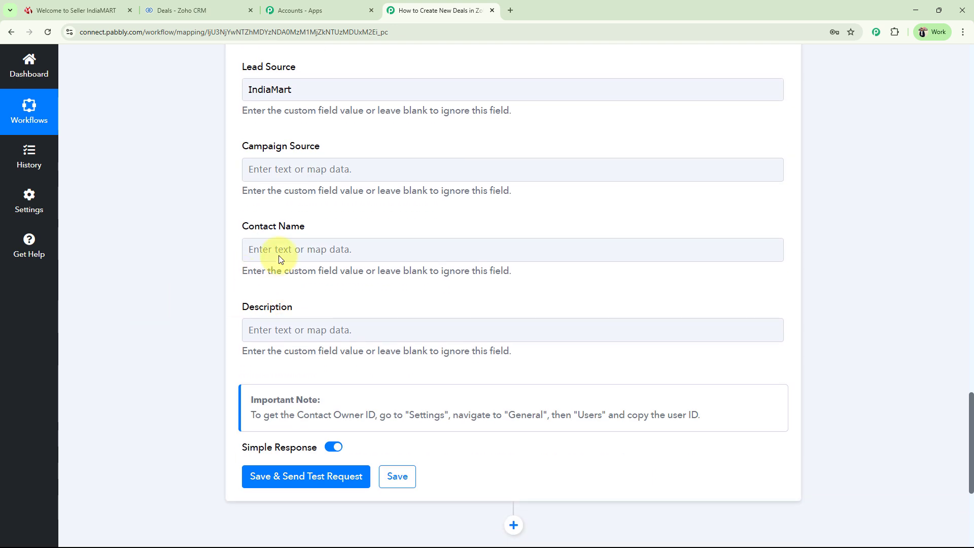
pyautogui.moveTo(244, 226); pyautogui.dragTo(306, 226)
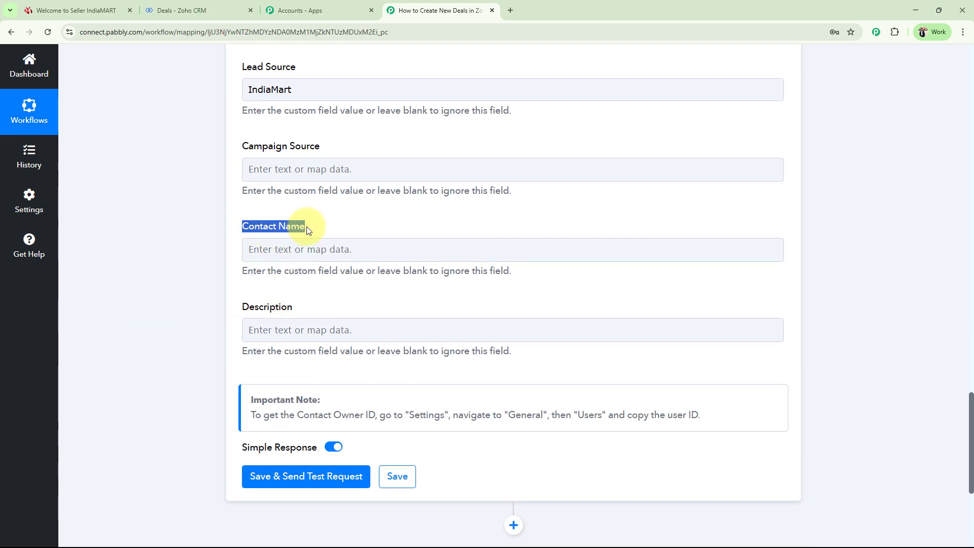
pyautogui.click(210, 273)
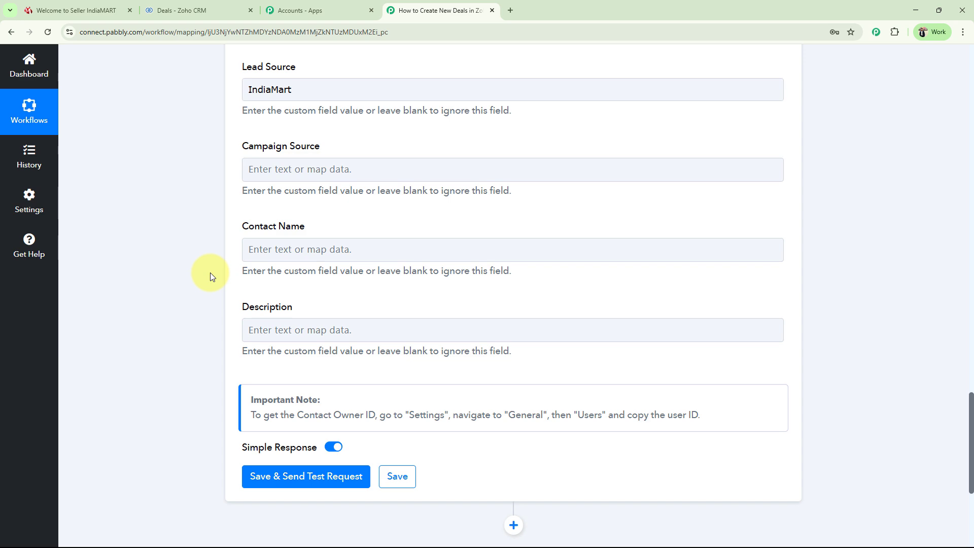
pyautogui.scroll(18, 210, 276)
pyautogui.scroll(15, 211, 277)
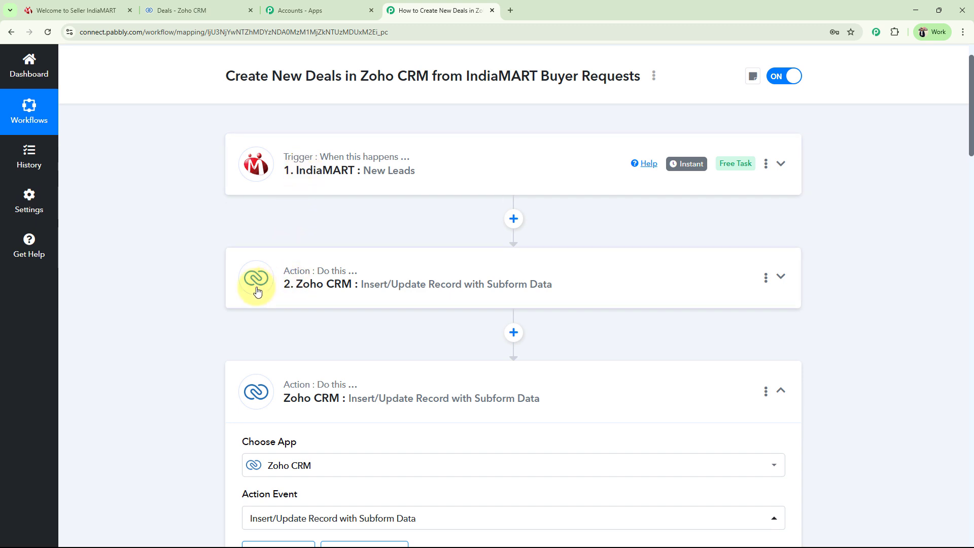
pyautogui.scroll(-1, 254, 287)
pyautogui.scroll(-20, 178, 285)
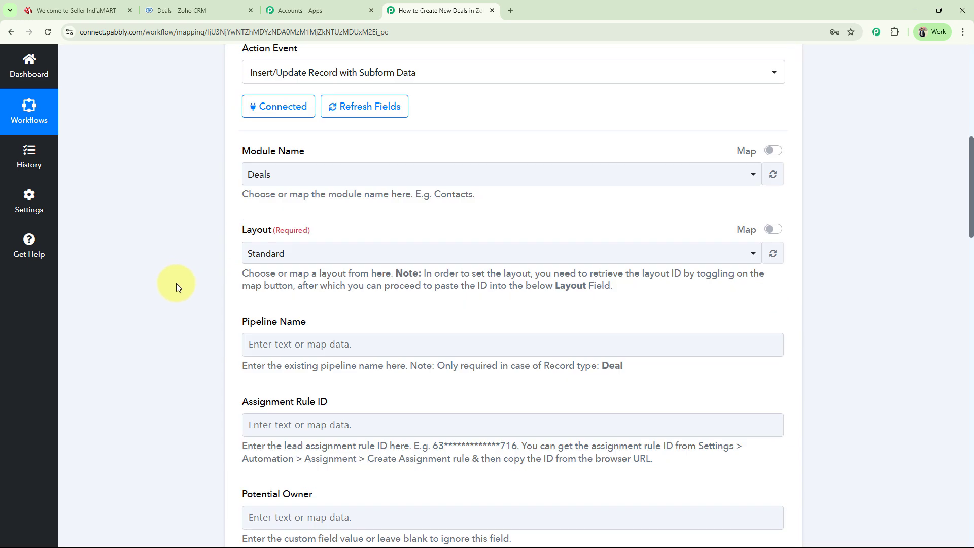
pyautogui.scroll(-5, 178, 288)
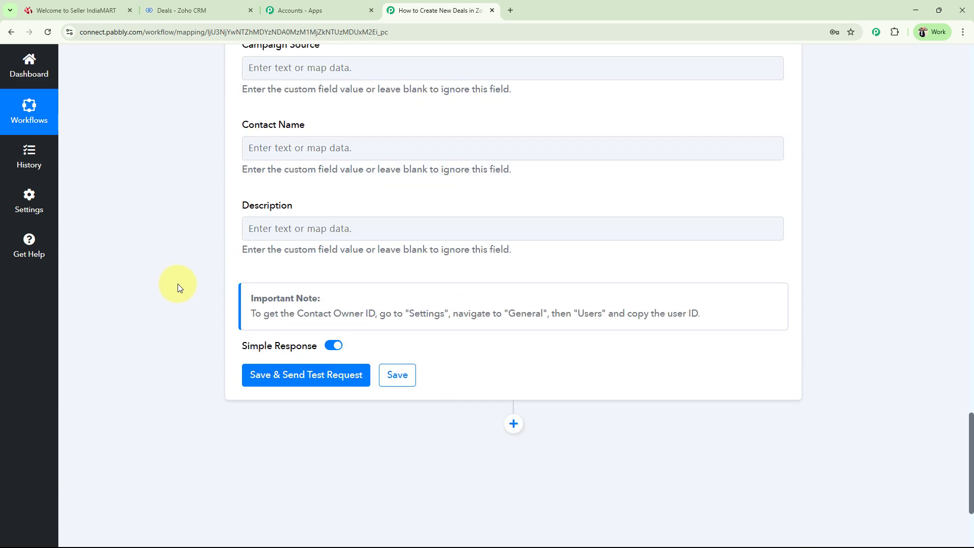
pyautogui.scroll(2, 178, 287)
pyautogui.scroll(-1, 203, 294)
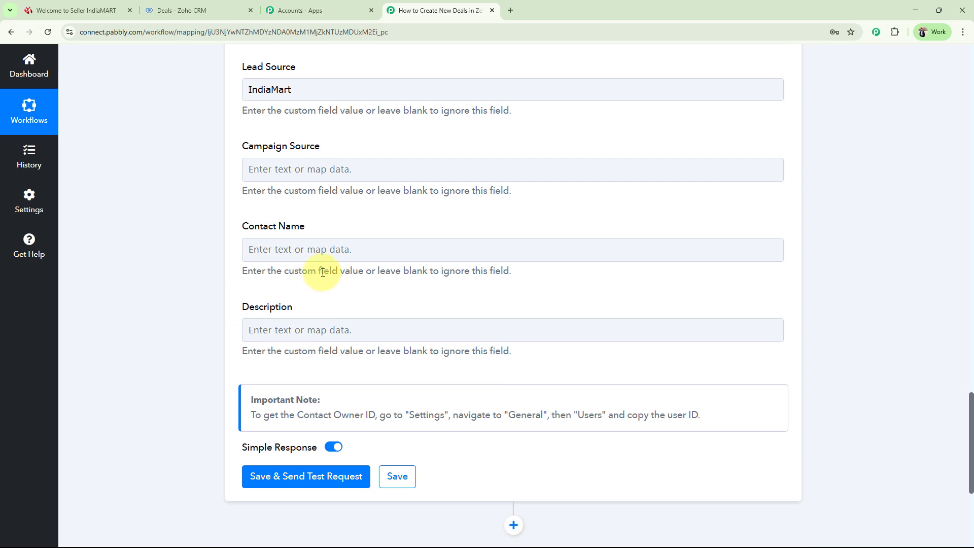
# Map the deal's Contact Name to "Res2 Data 0 Details Id" from the step 2 Zoho CRM response, searching for "id".
pyautogui.click(304, 251)
pyautogui.scroll(-2, 156, 322)
pyautogui.click(377, 287)
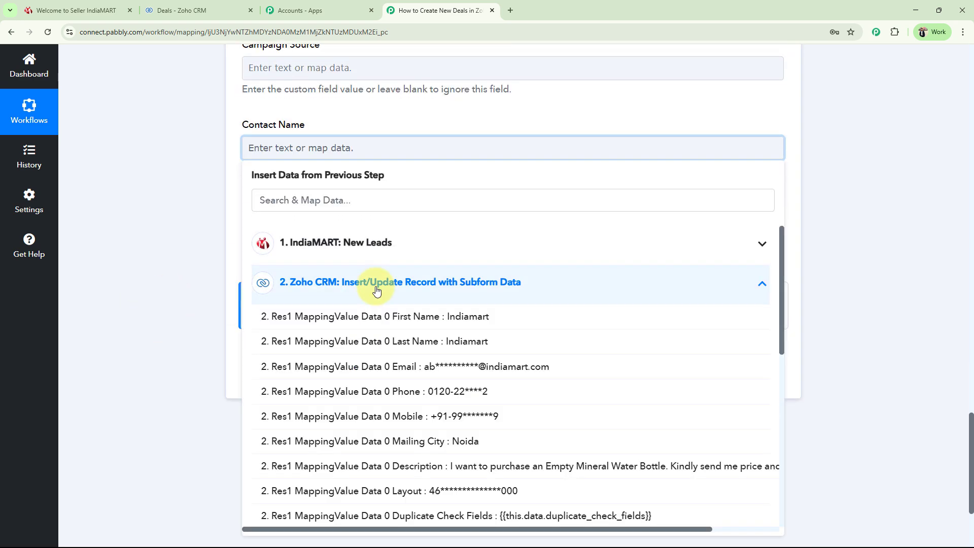
pyautogui.click(320, 210)
pyautogui.write('id')
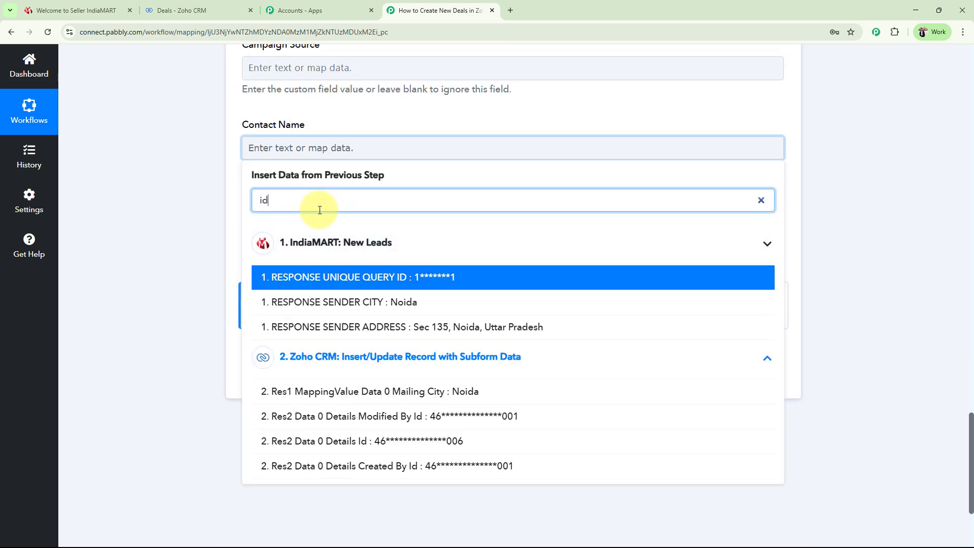
pyautogui.click(347, 441)
pyautogui.click(157, 255)
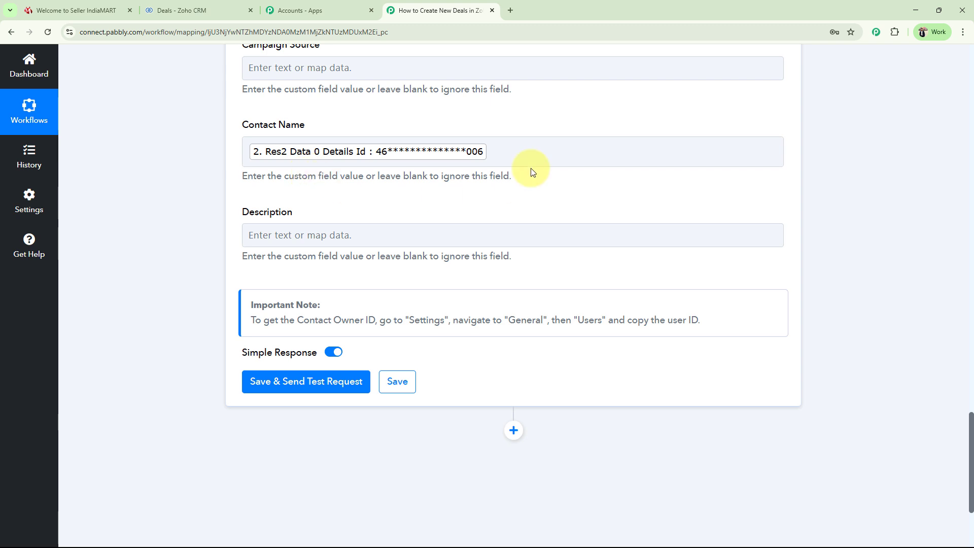
# Save the deal action with a test request, and switch to Zoho CRM to reload the Deals board.
pyautogui.click(245, 375)
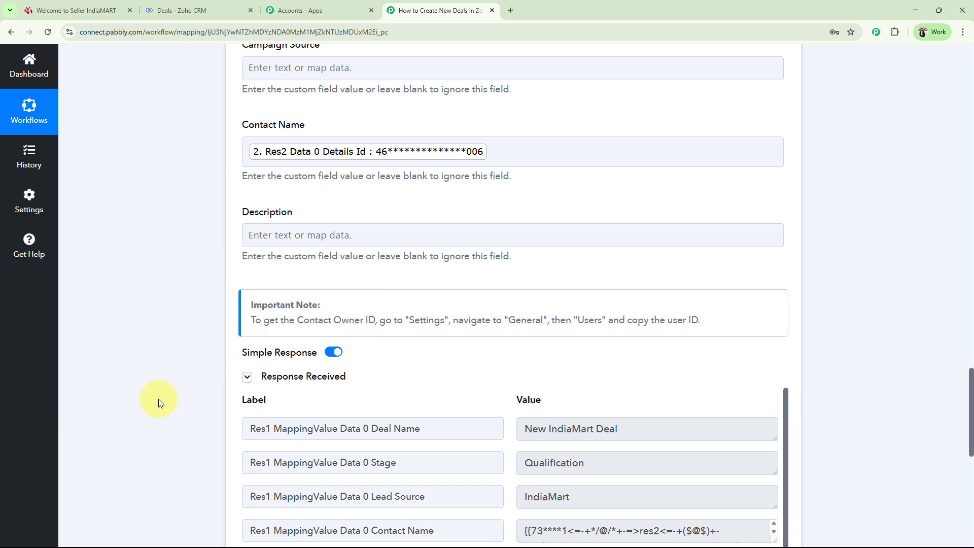
pyautogui.scroll(-5, 426, 446)
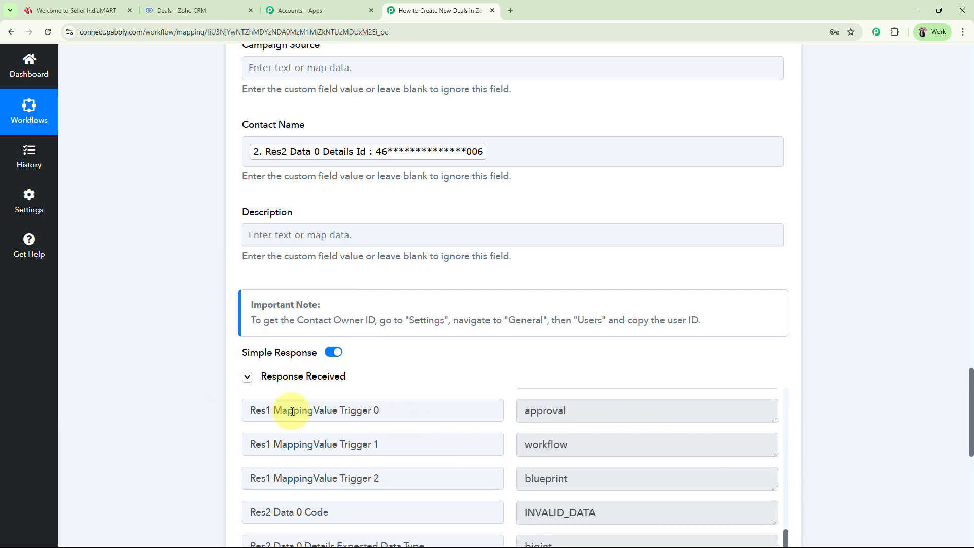
pyautogui.click(192, 11)
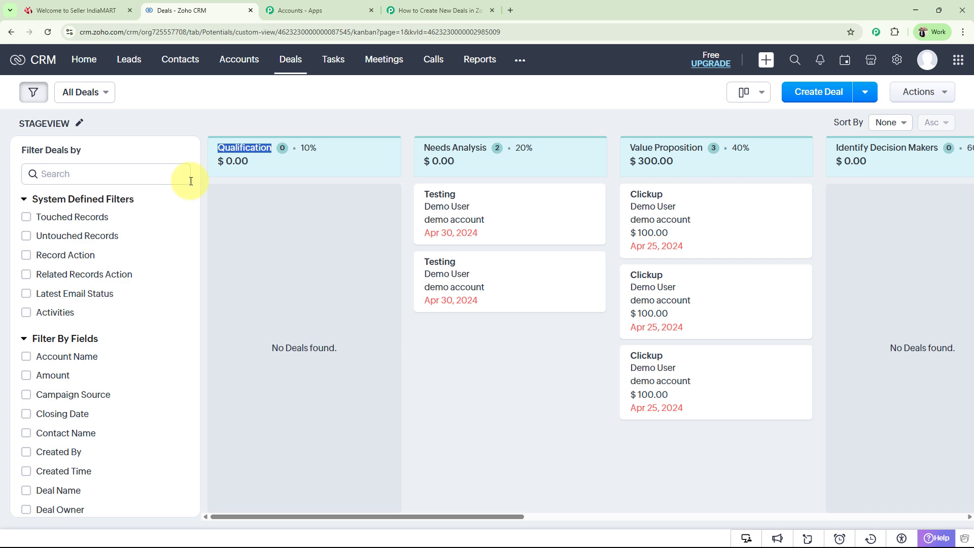
pyautogui.click(291, 60)
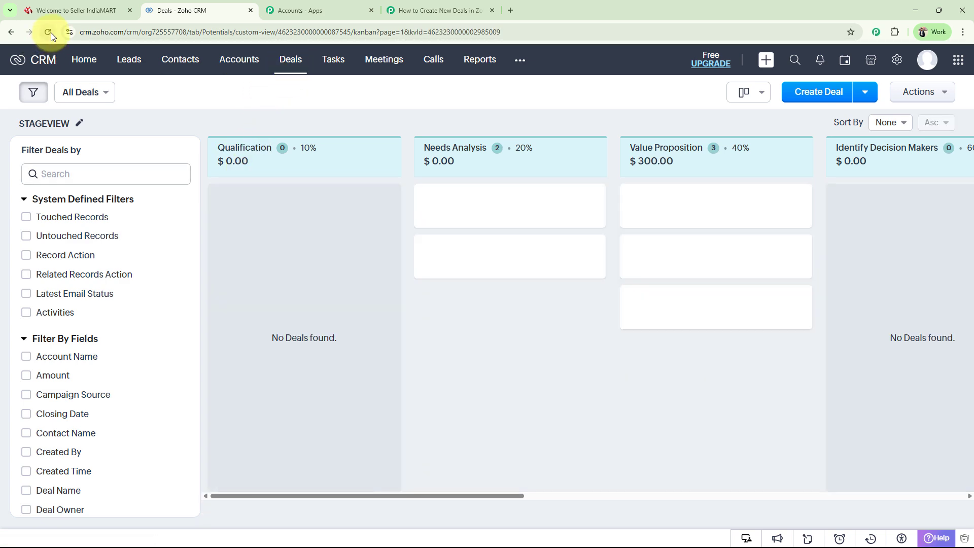
pyautogui.click(48, 31)
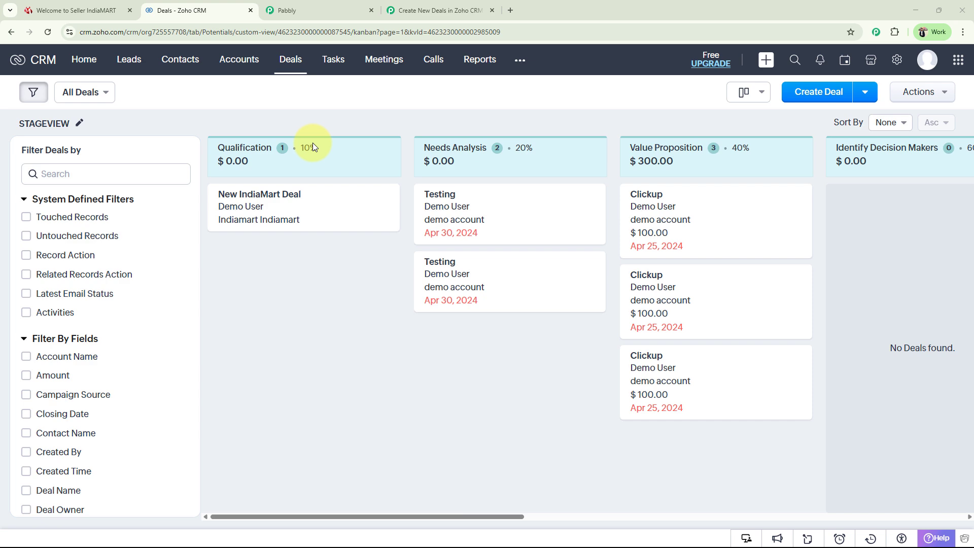
# Open the "New IndiaMart Deal" record, dismiss the notification request and review the deal's stage and contact person.
pyautogui.click(239, 195)
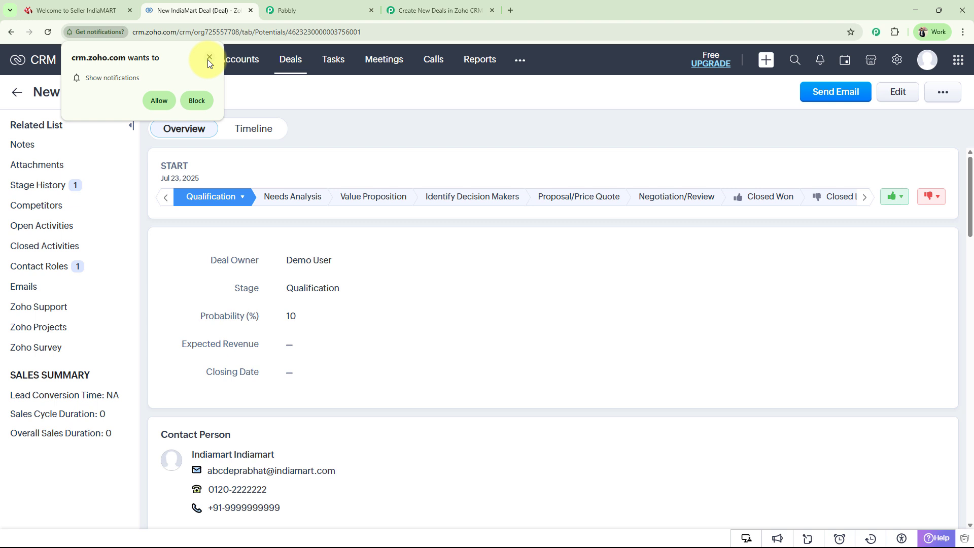
pyautogui.click(208, 57)
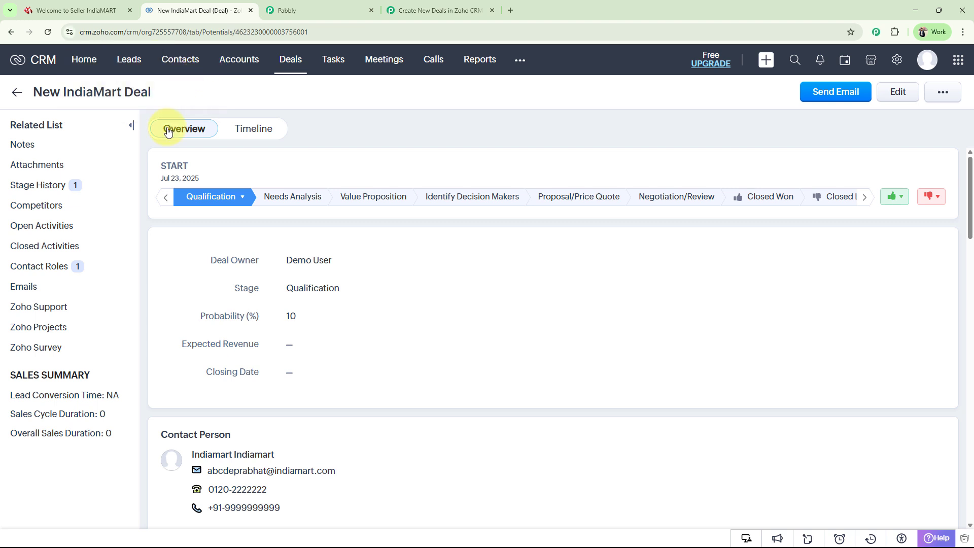
pyautogui.scroll(-2, 265, 411)
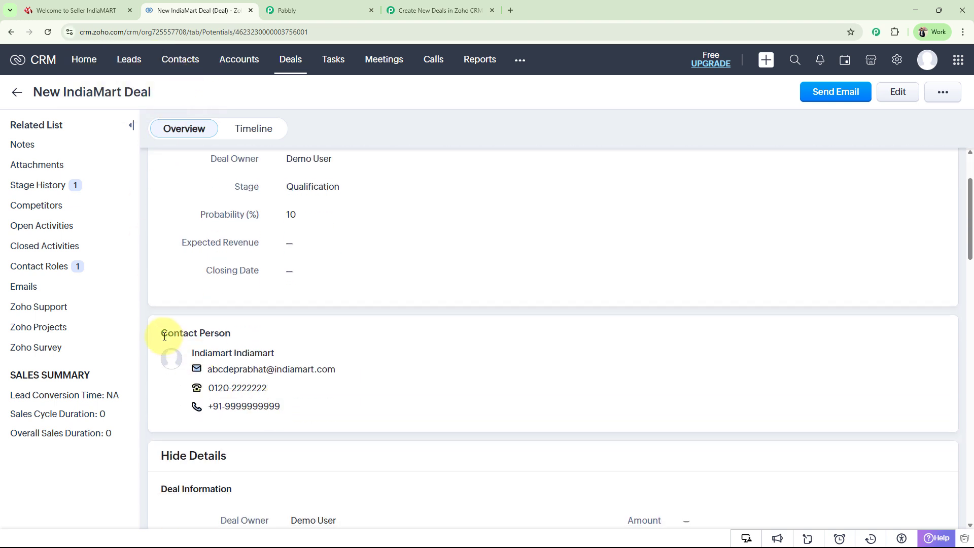
pyautogui.moveTo(164, 336); pyautogui.dragTo(245, 335)
pyautogui.click(272, 342)
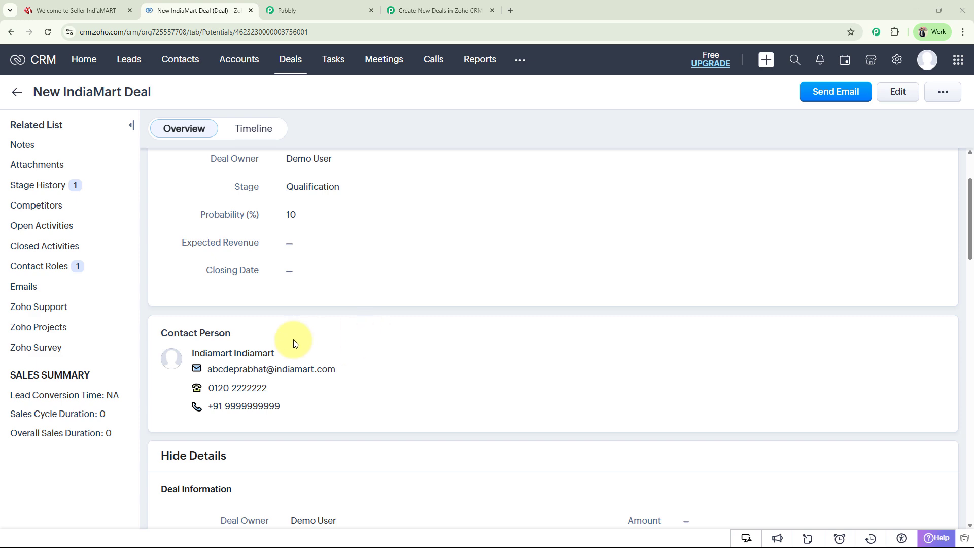
# Switch back to Pabbly Connect and collapse the workflow's third step, the Zoho CRM deal action.
pyautogui.click(430, 7)
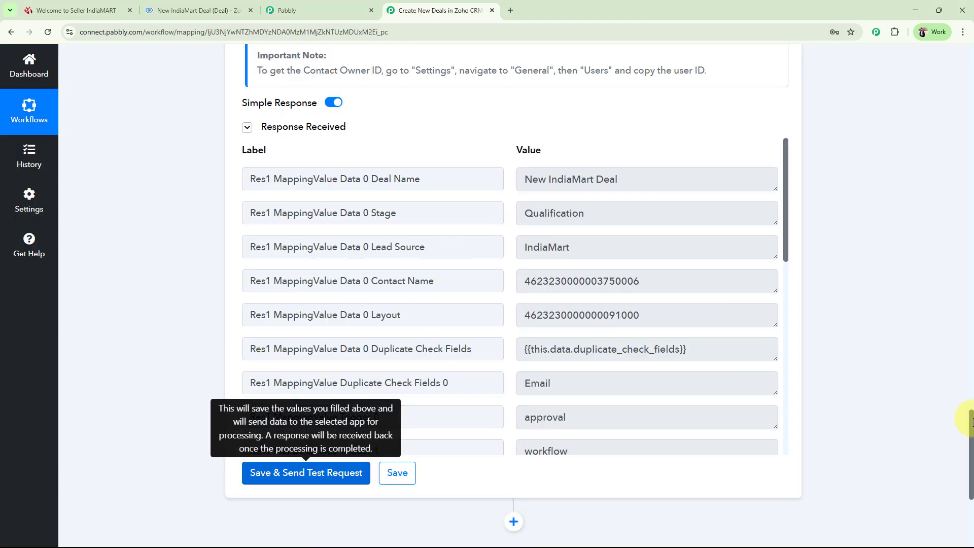
pyautogui.moveTo(970, 436); pyautogui.dragTo(970, 99)
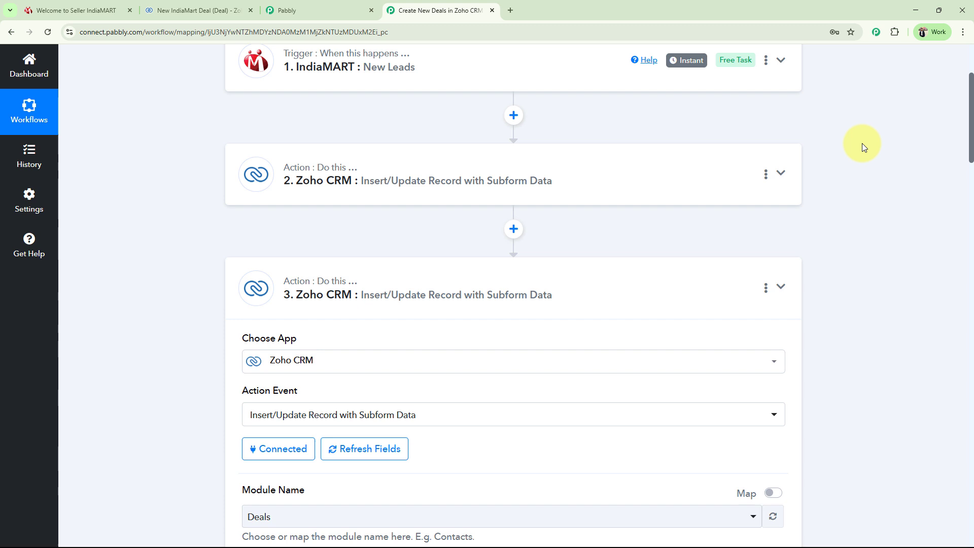
pyautogui.click(463, 300)
pyautogui.scroll(3, 235, 321)
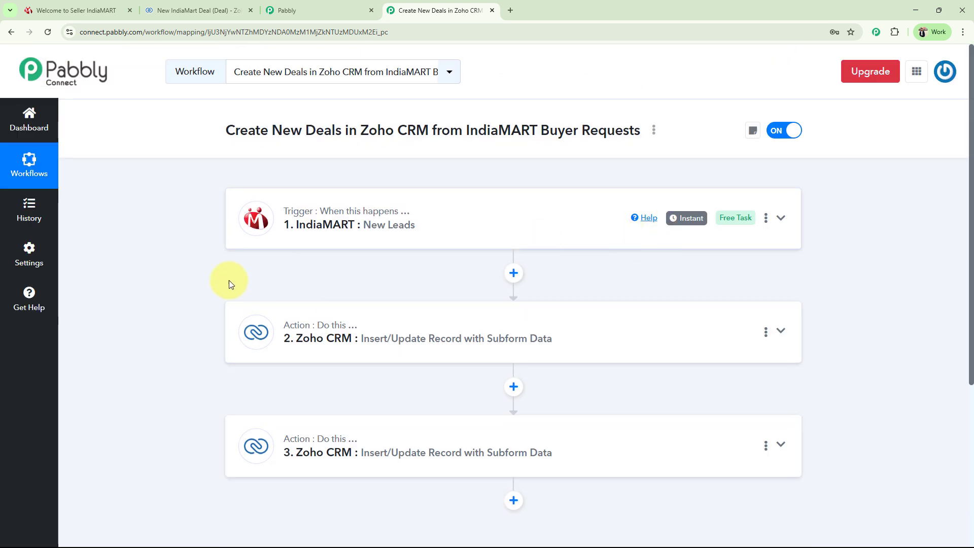